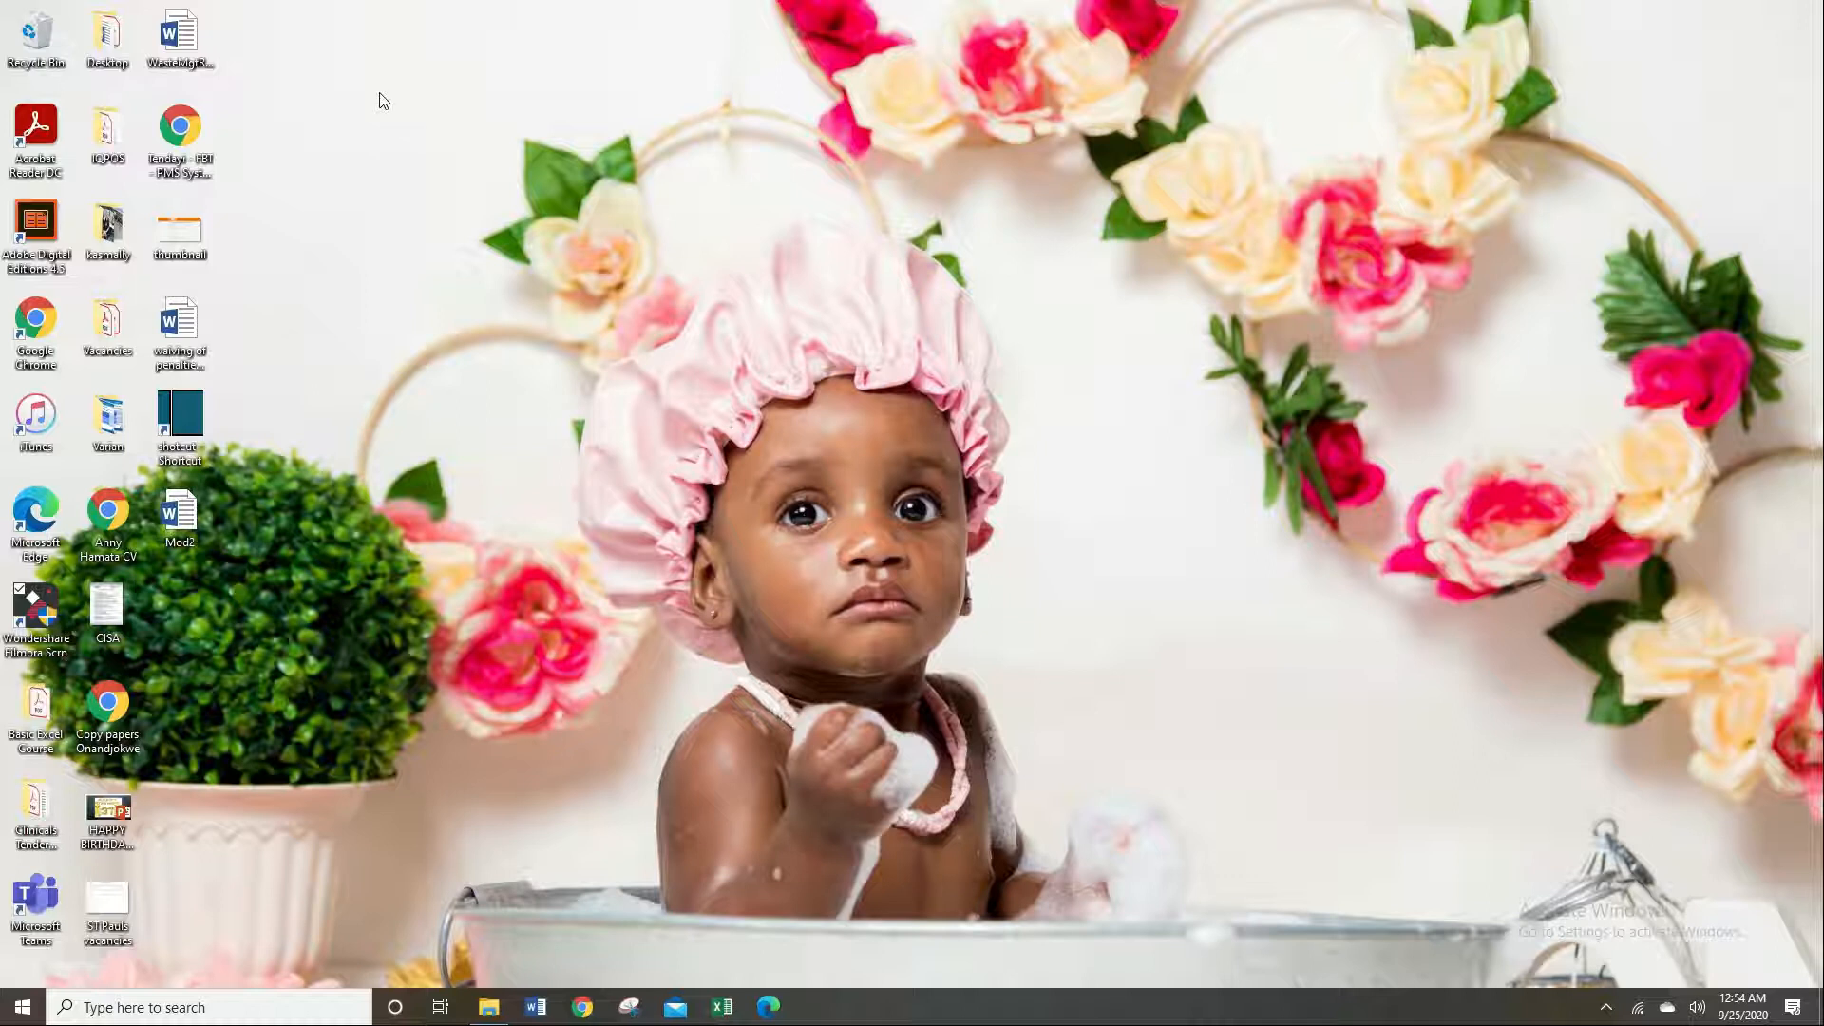
Open the "Application letter" document from the Documents folder and dismiss the Office activation dialog.
double_click(106, 36)
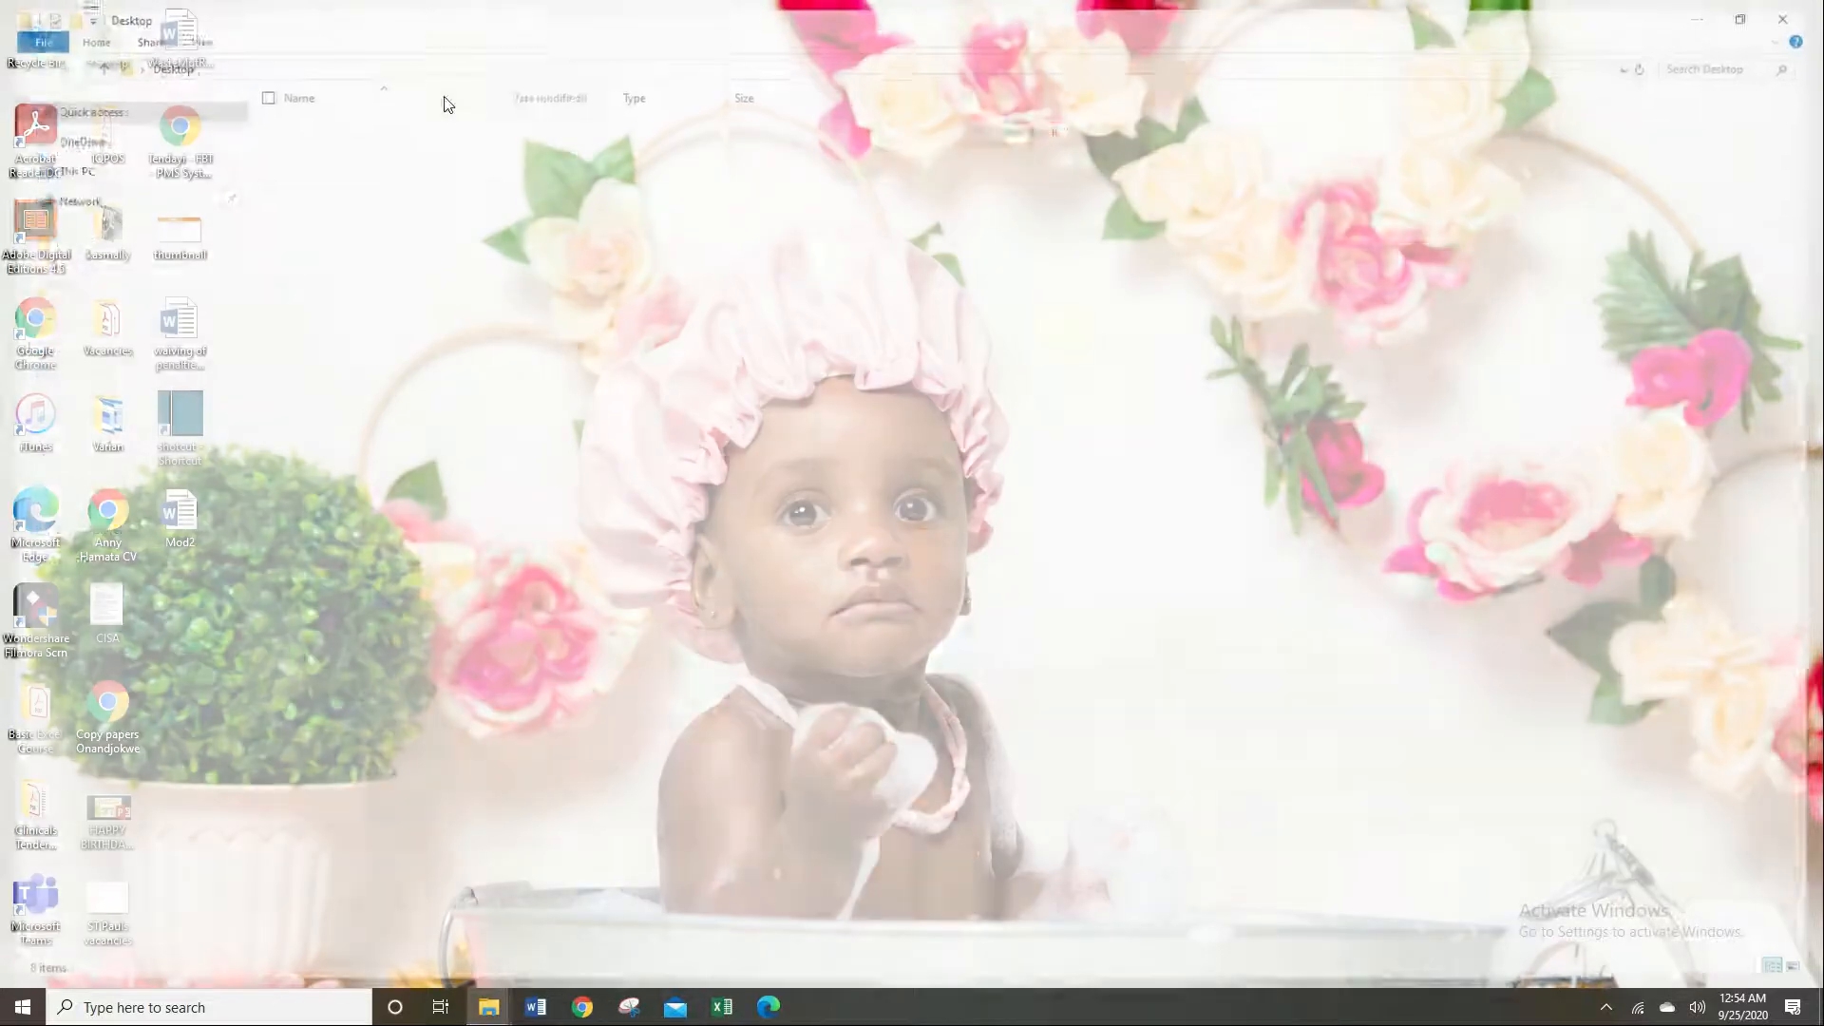
click(88, 178)
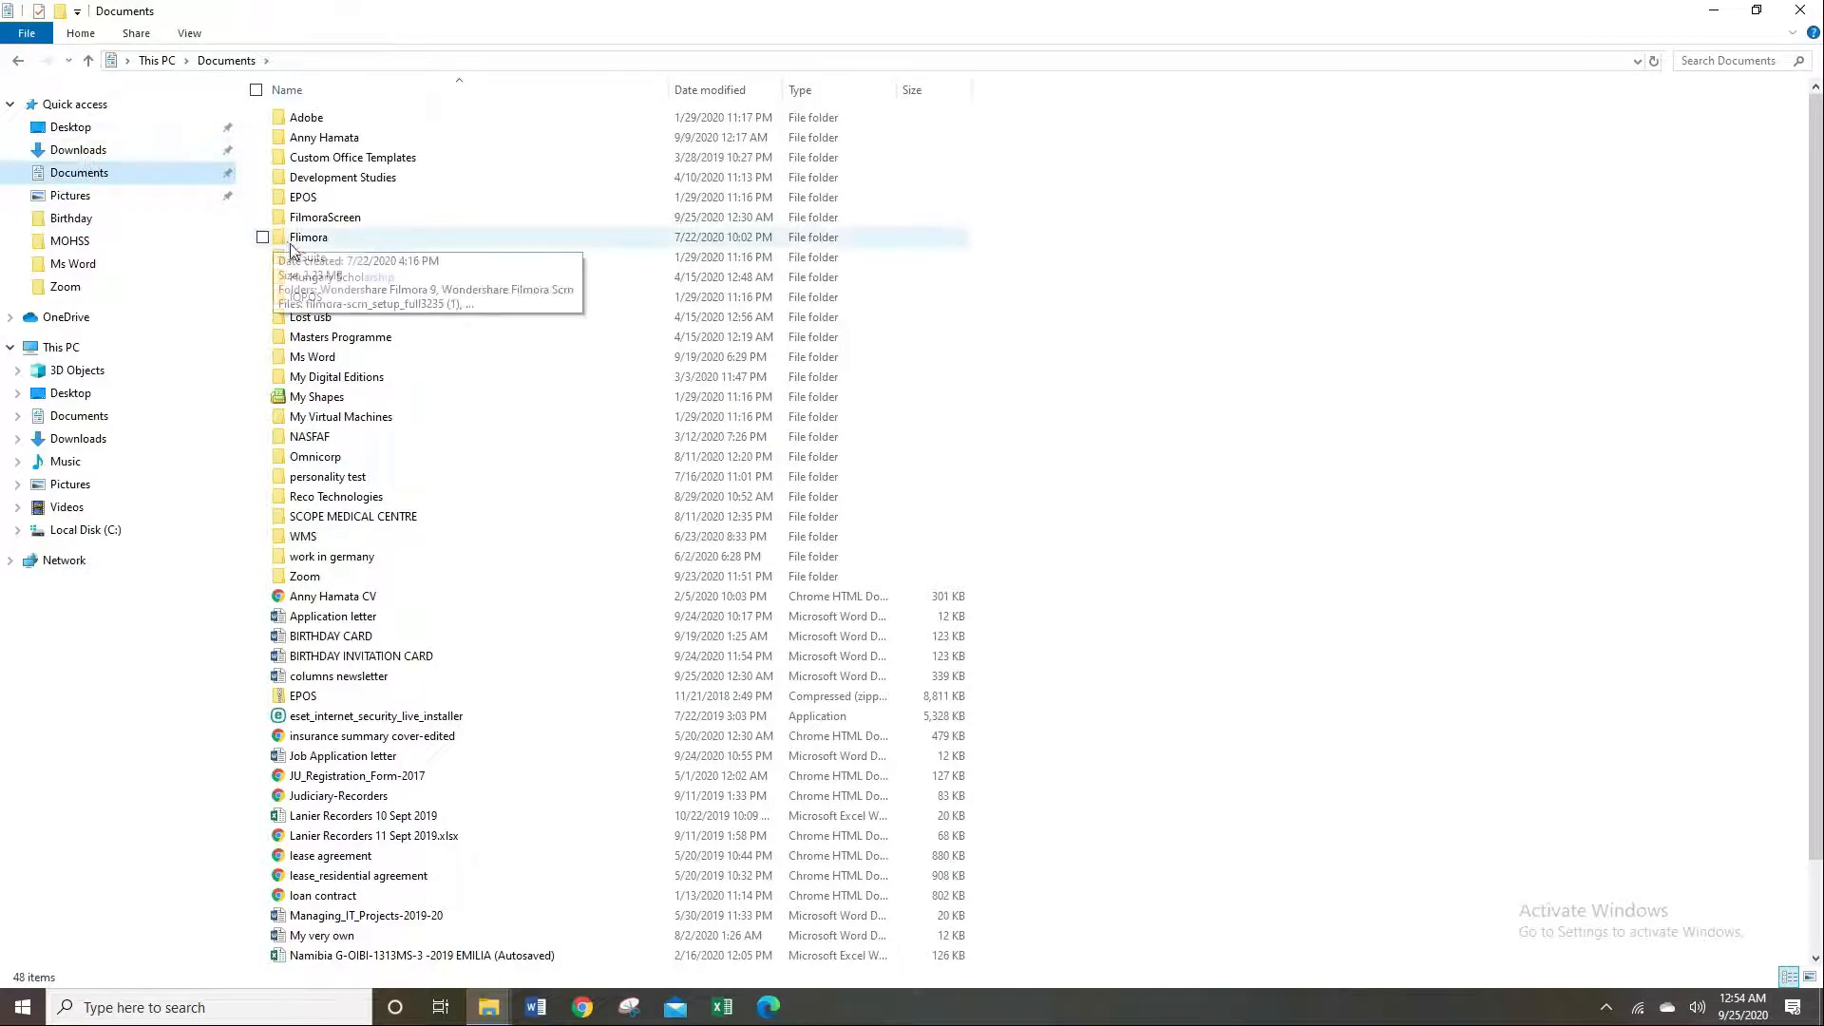
scroll(296, 257, down, 1)
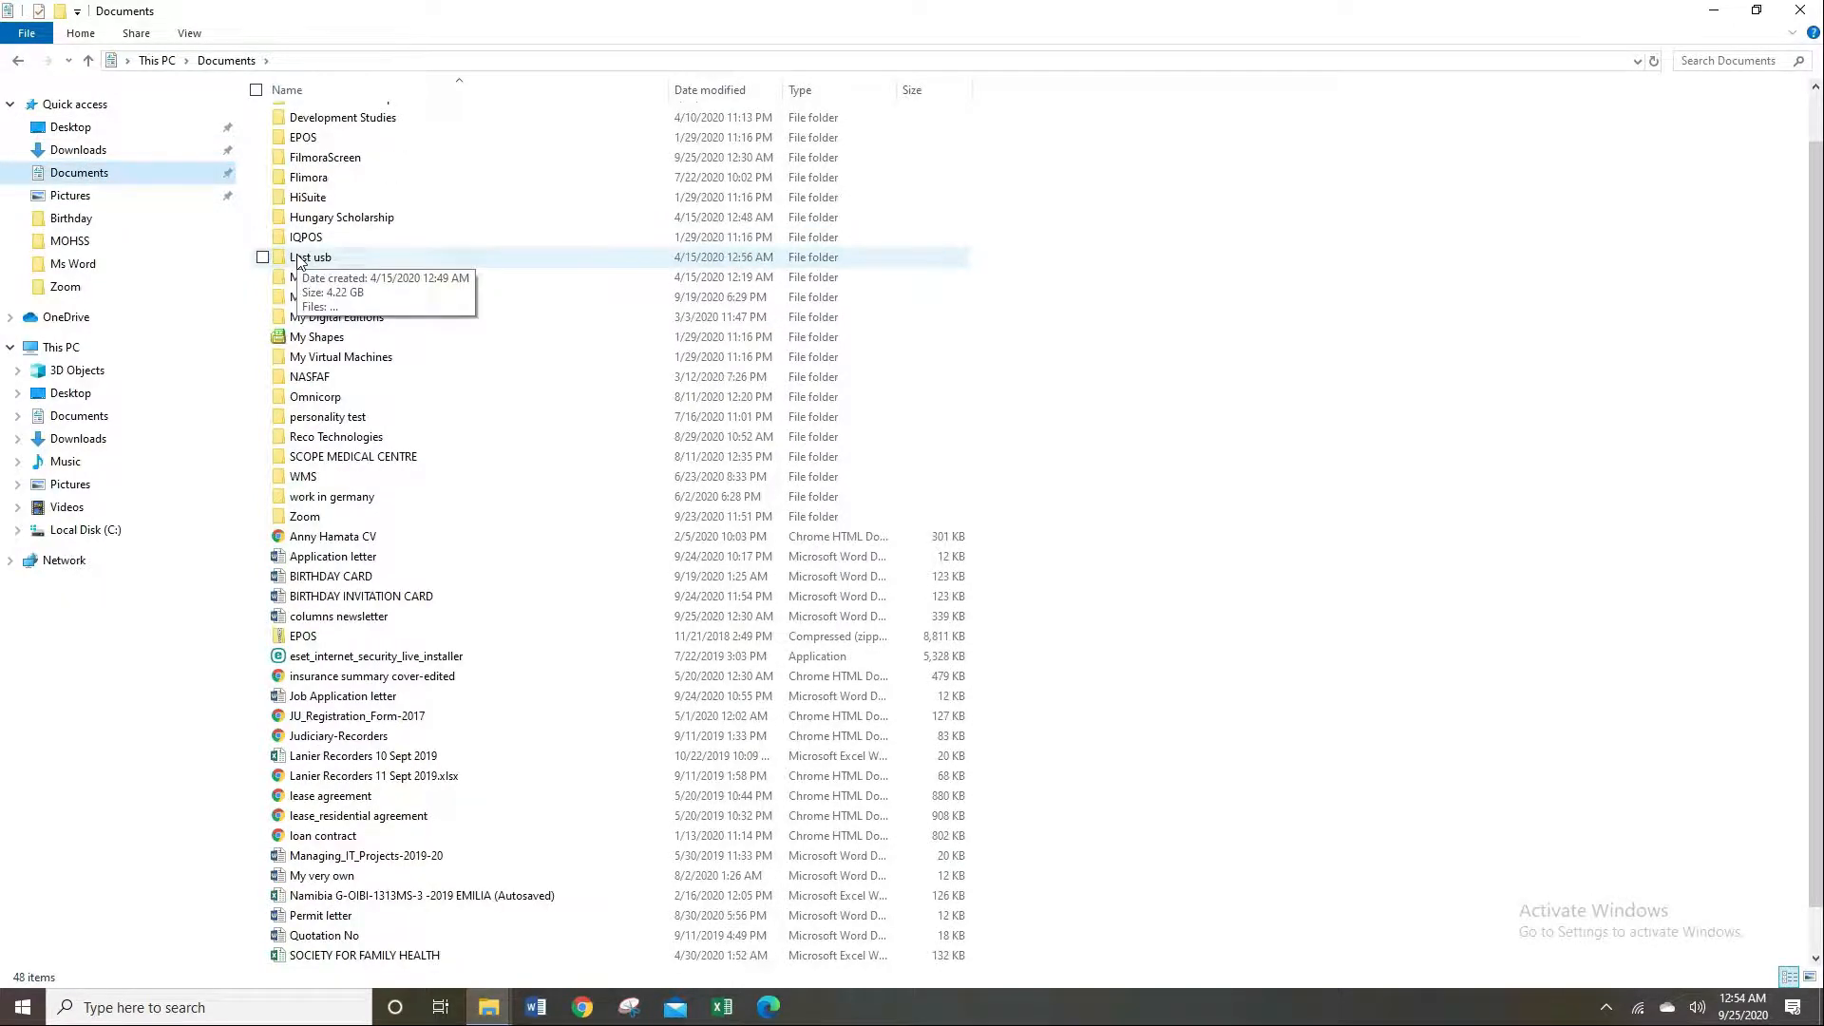
scroll(297, 260, down, 1)
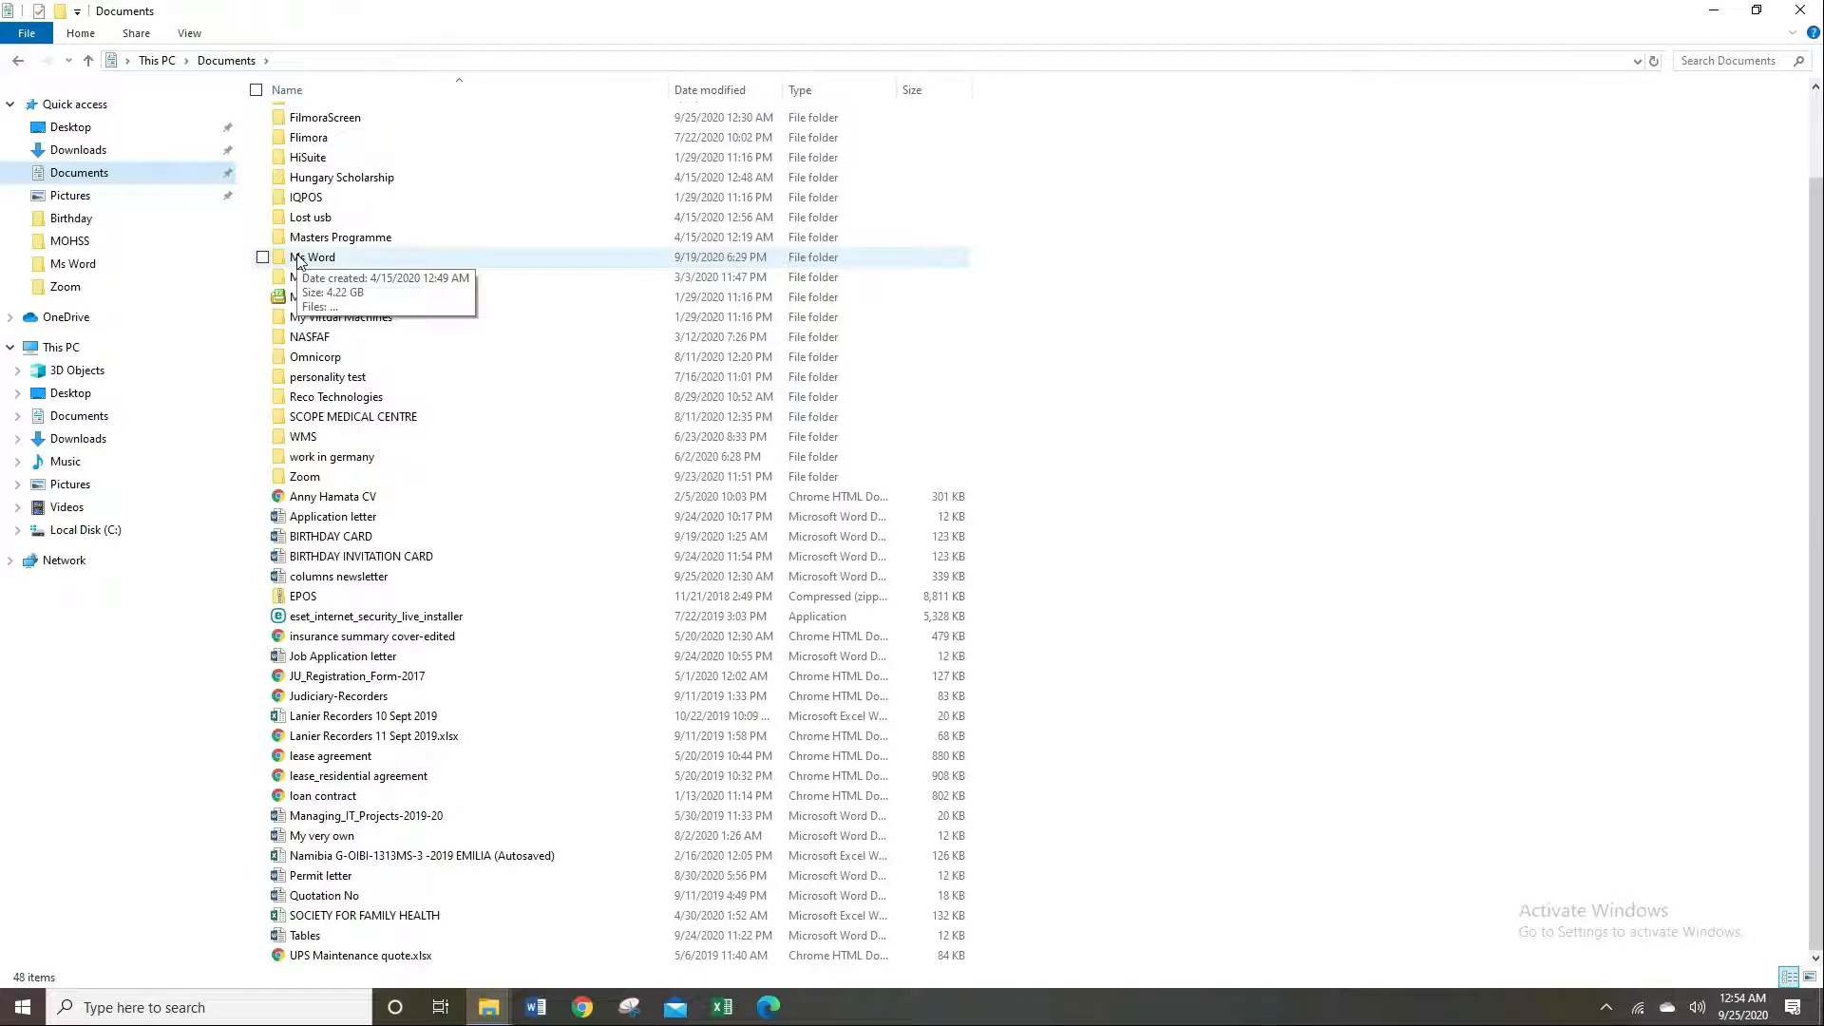
double_click(342, 518)
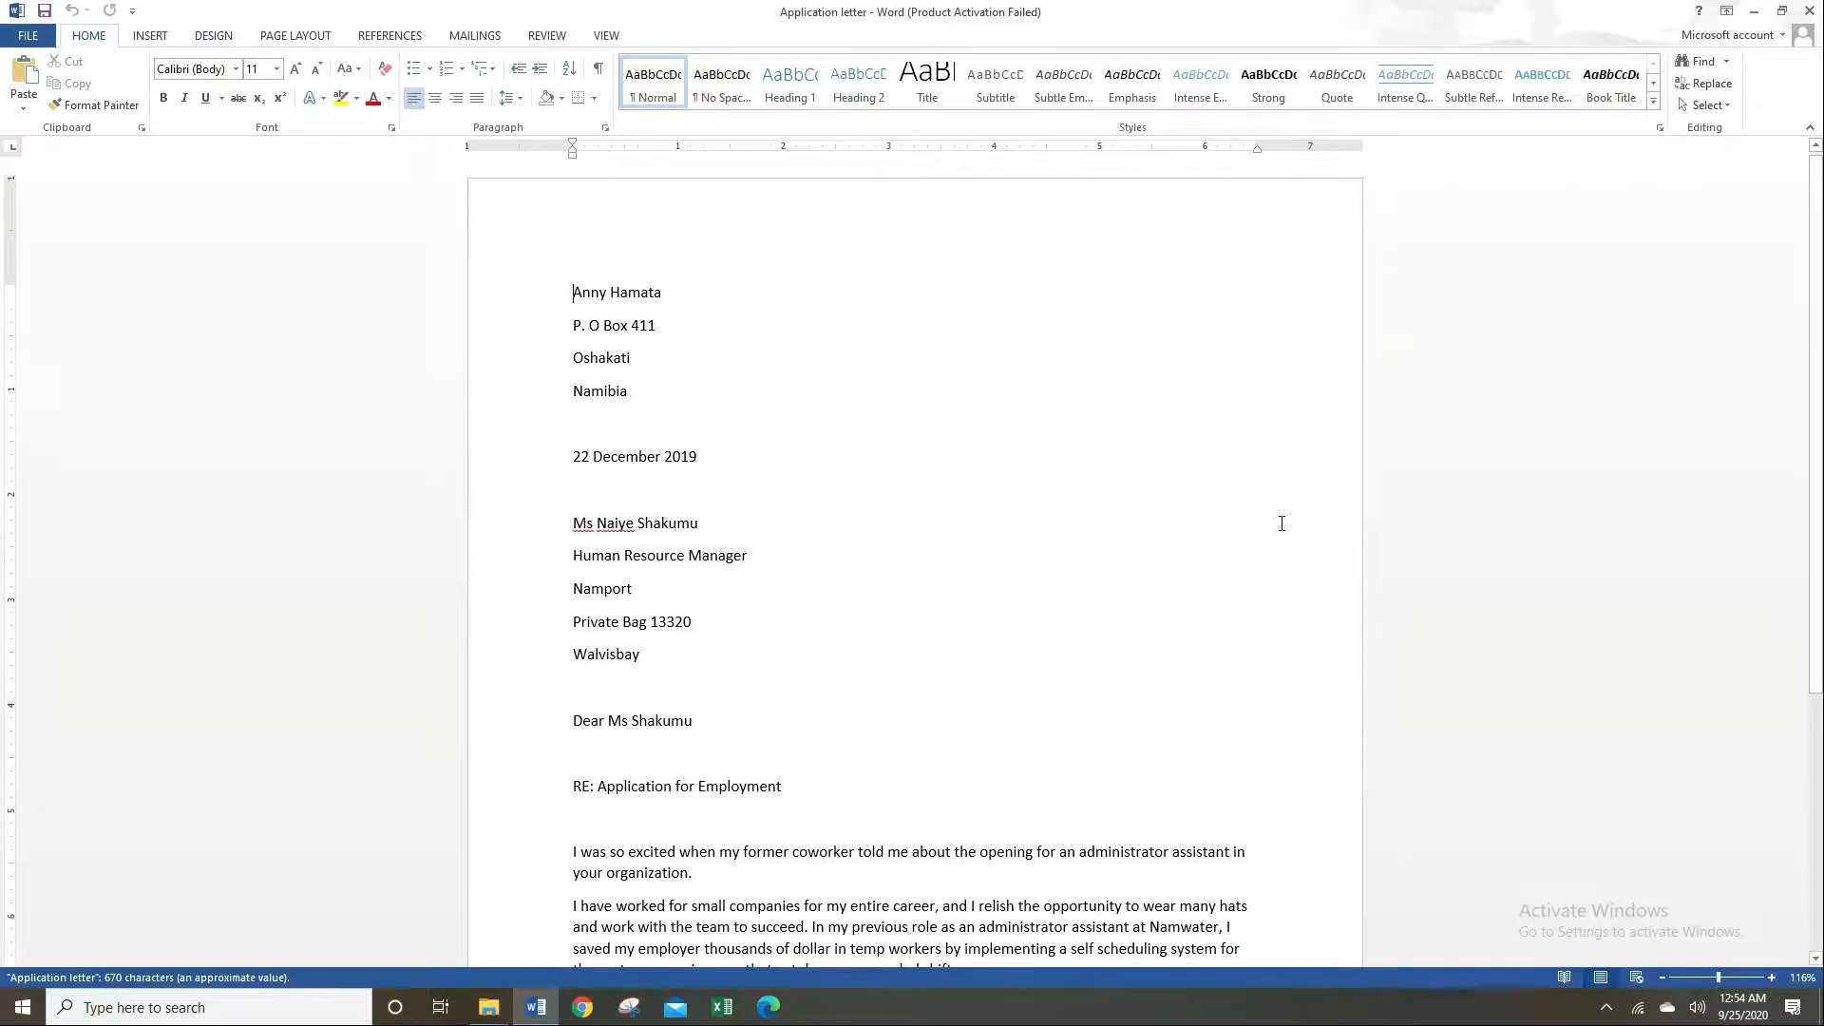
click(1098, 691)
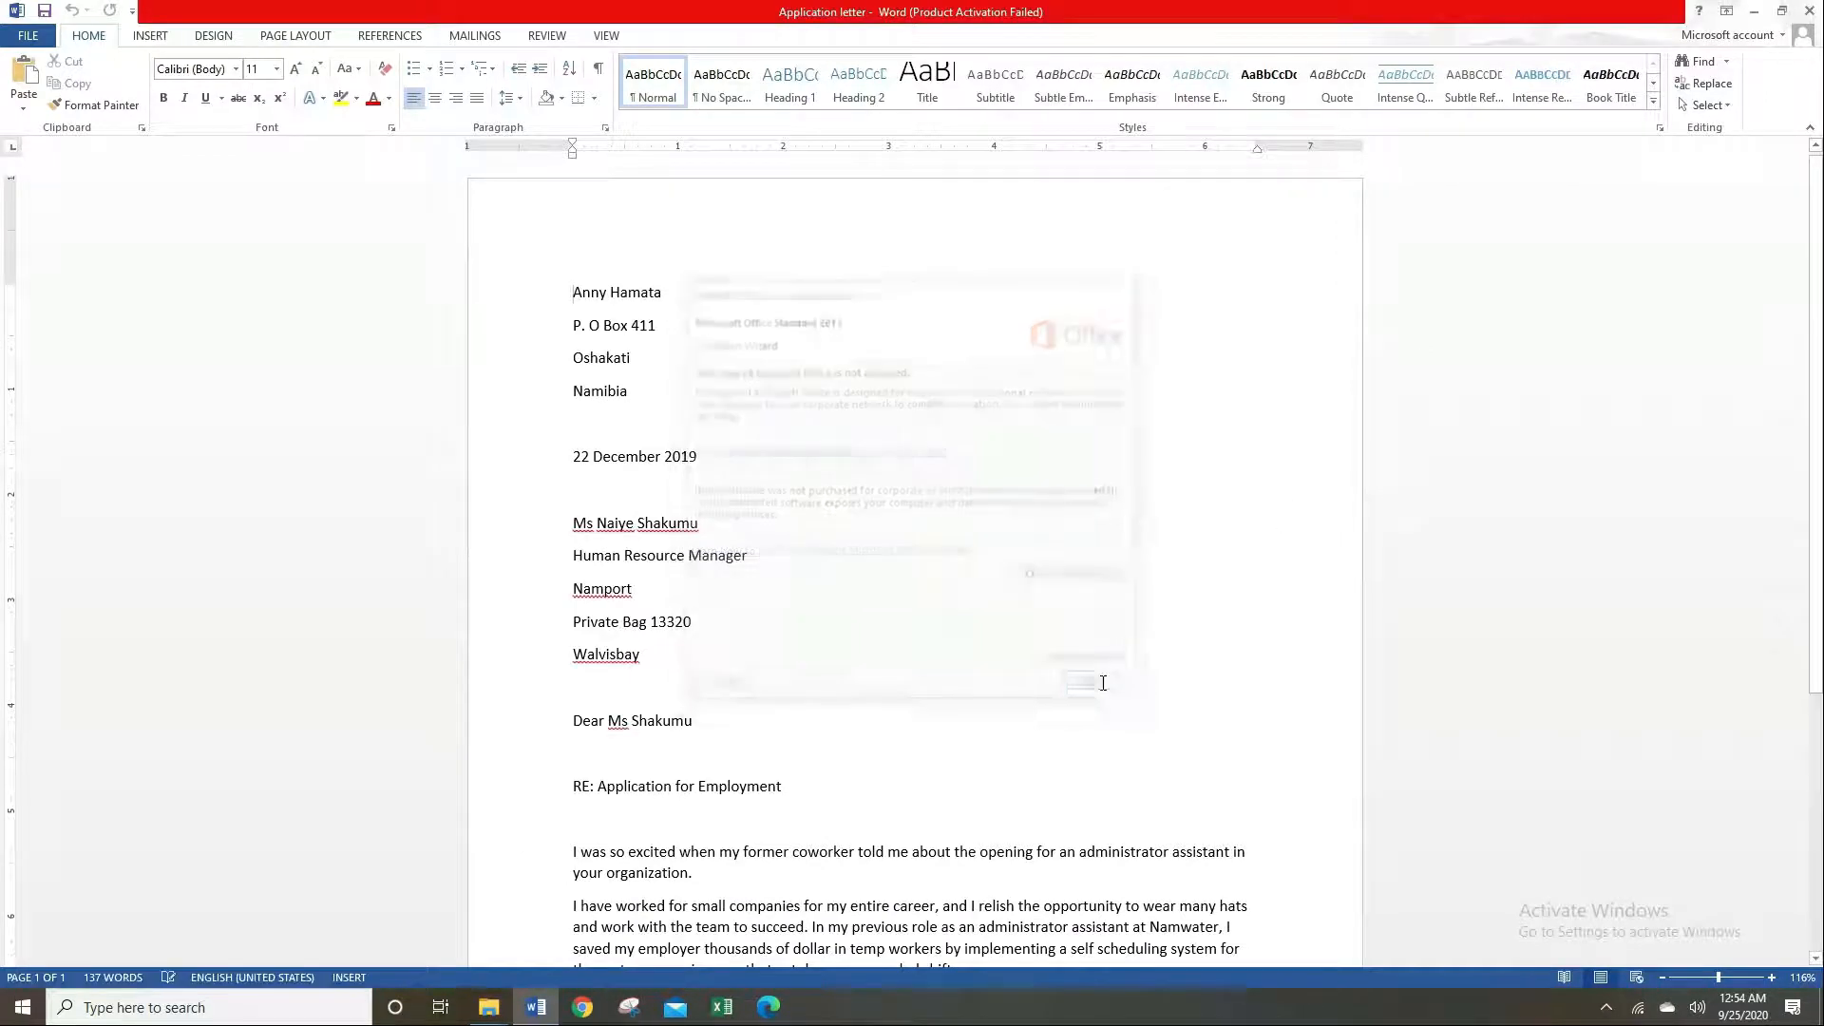
Read through the application letter from the sender's address down to the closing signature.
scroll(1152, 642, down, 4)
scroll(1152, 642, down, 1)
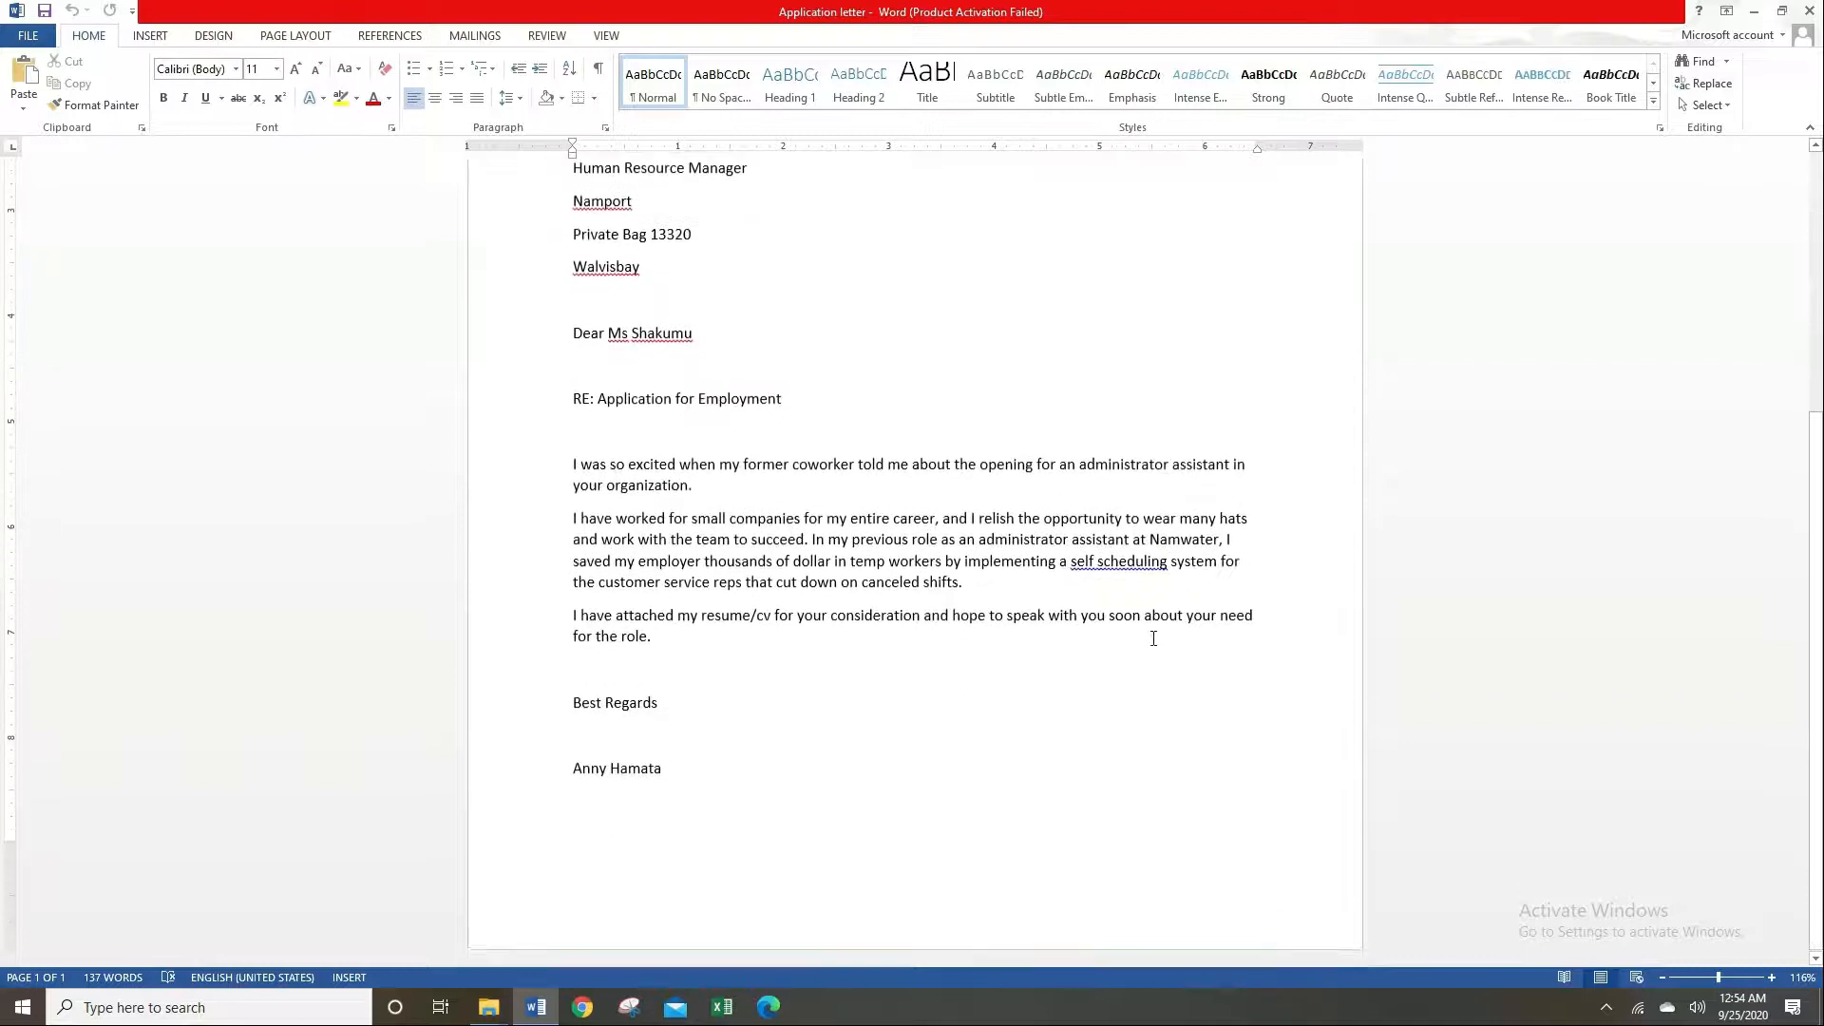
scroll(1152, 642, up, 2)
scroll(1153, 636, down, 2)
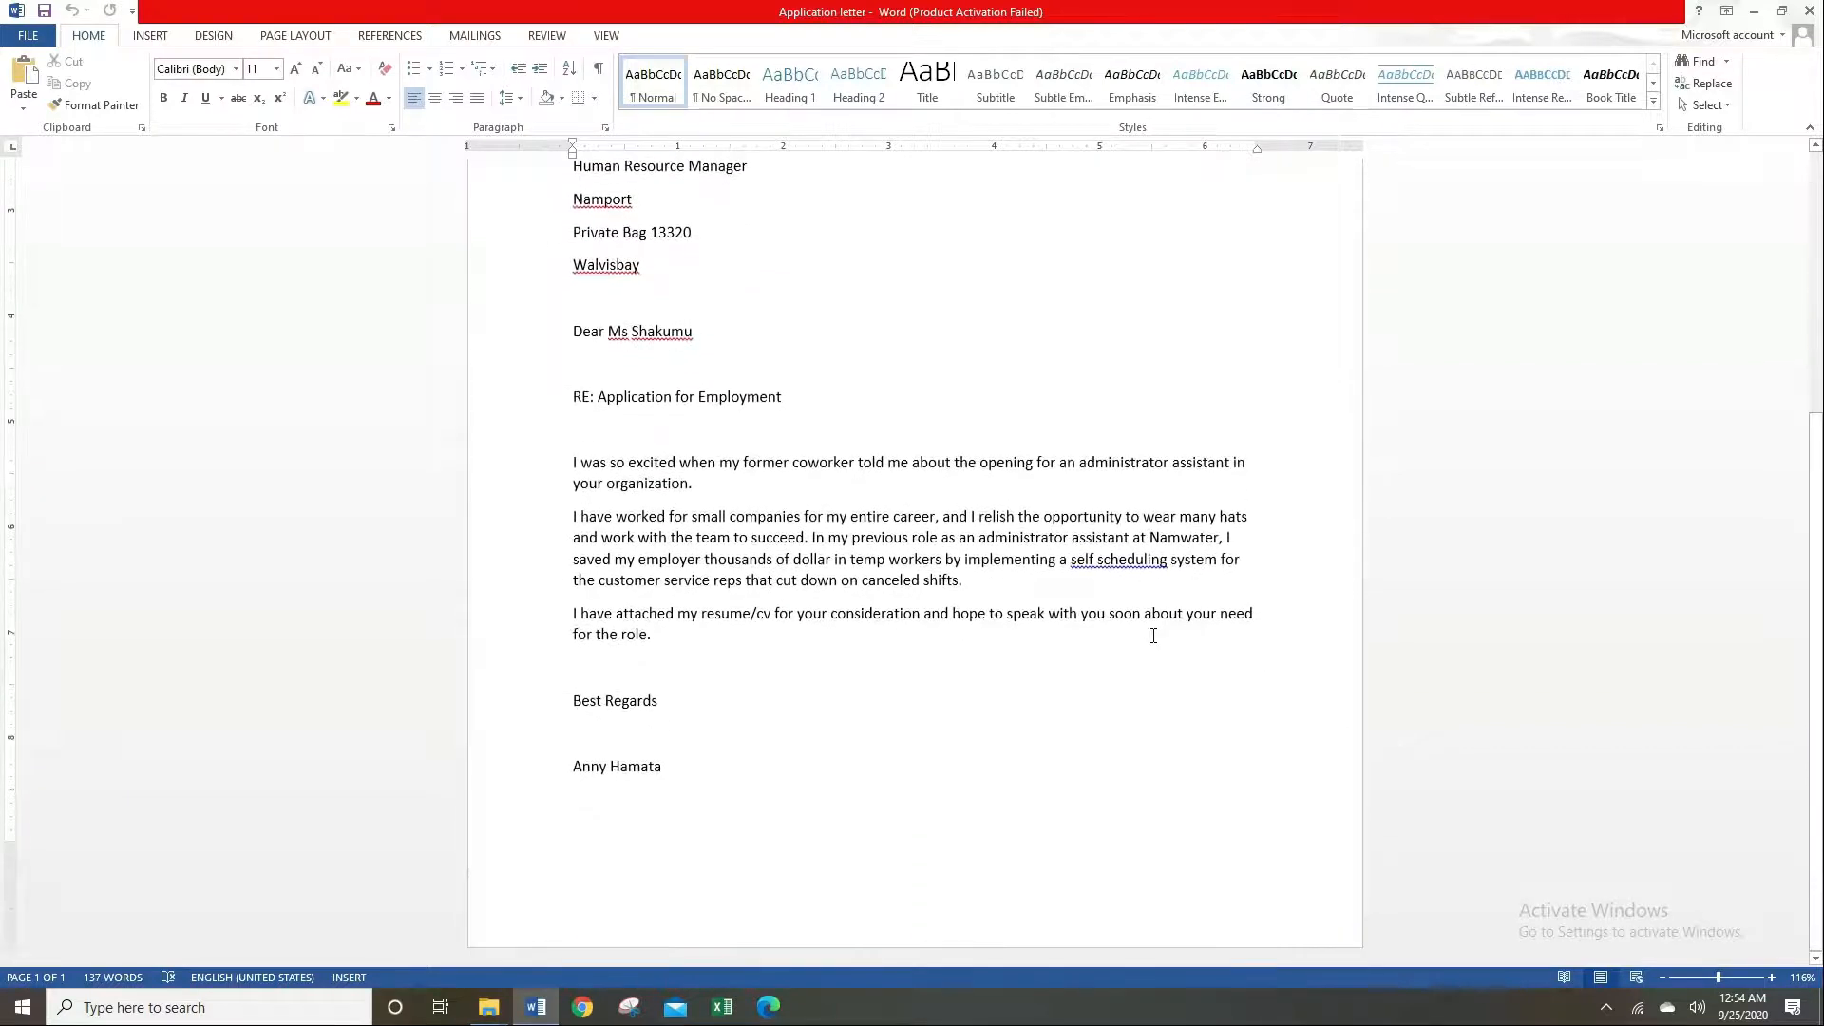
scroll(1153, 636, up, 5)
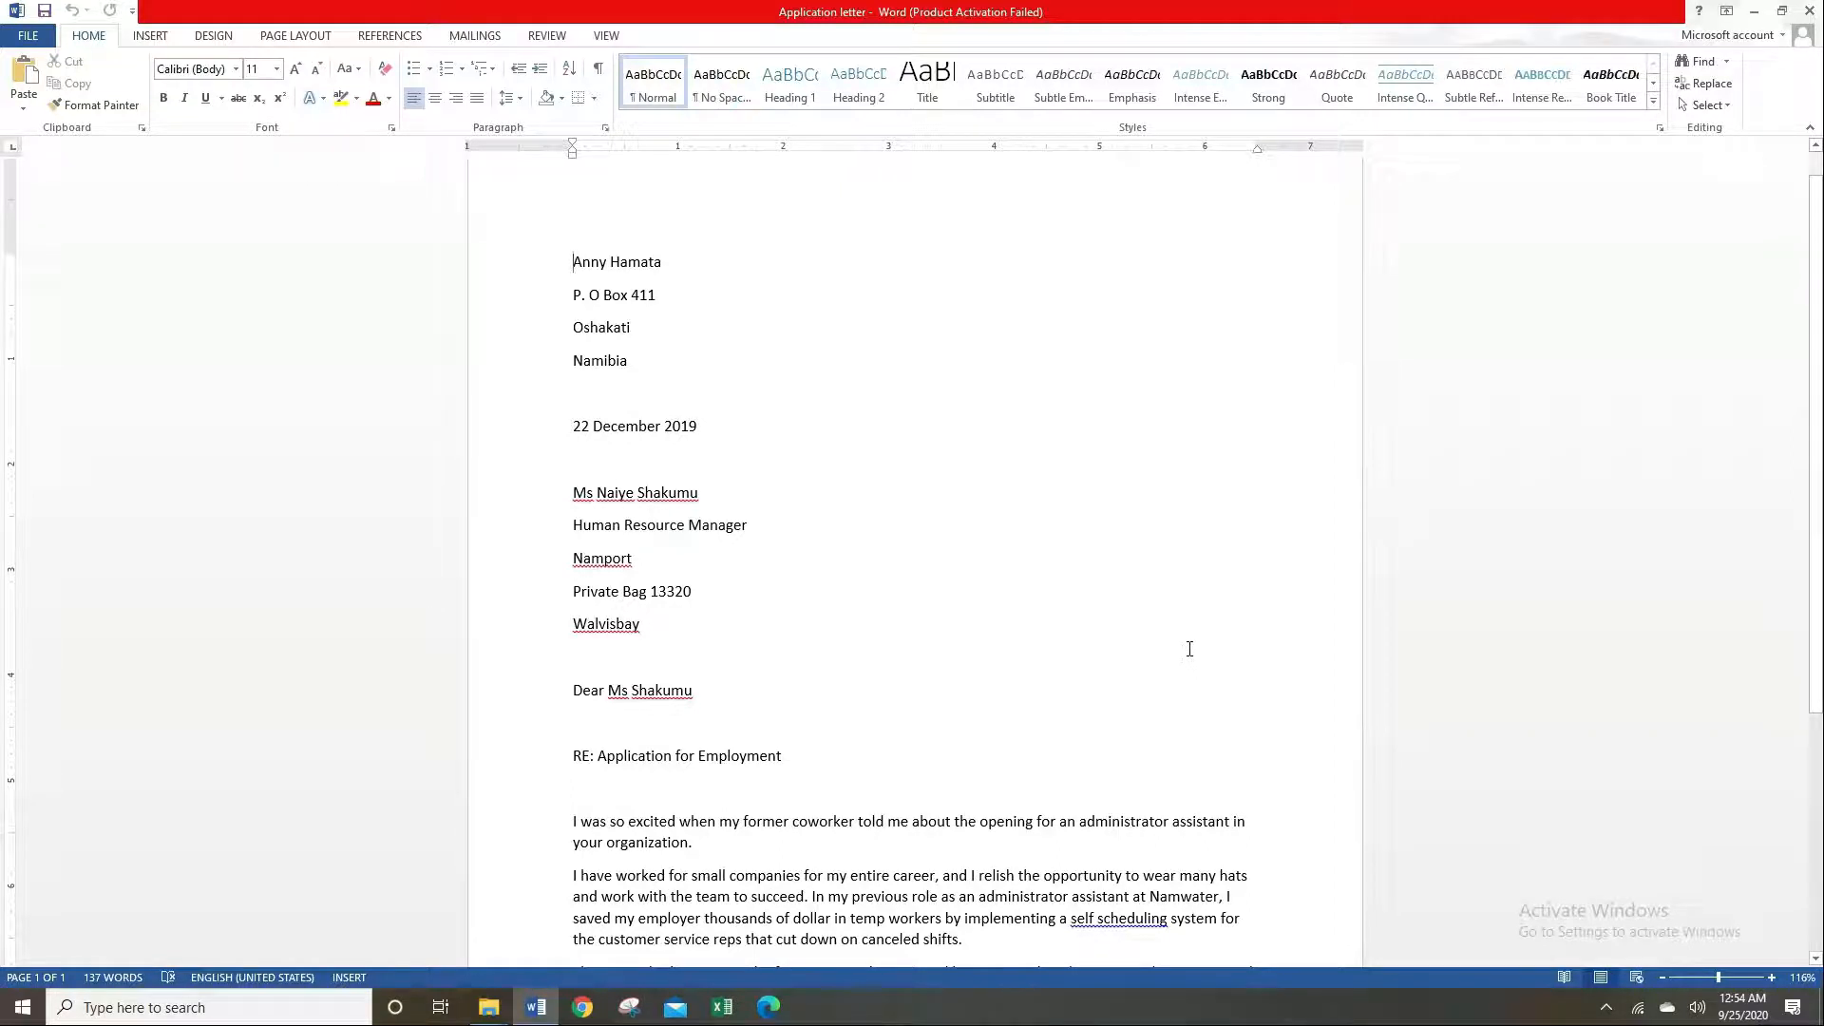
scroll(1189, 649, down, 3)
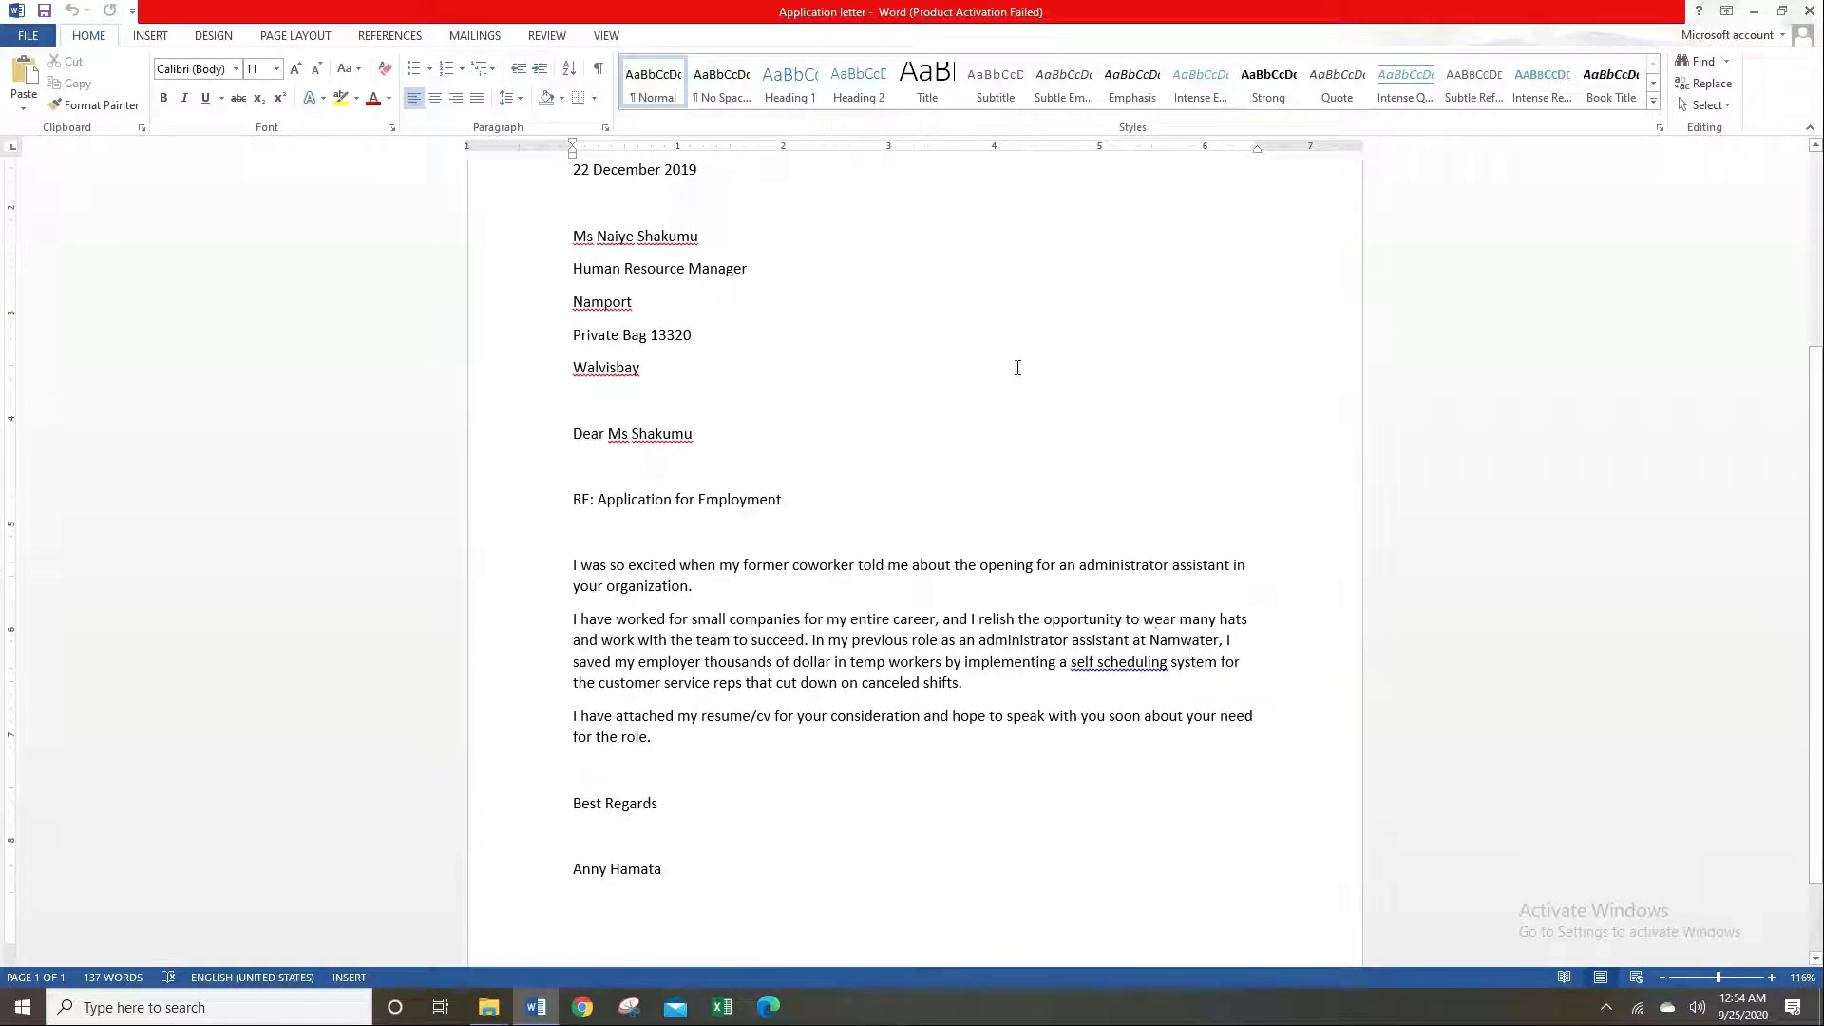
scroll(1042, 424, up, 3)
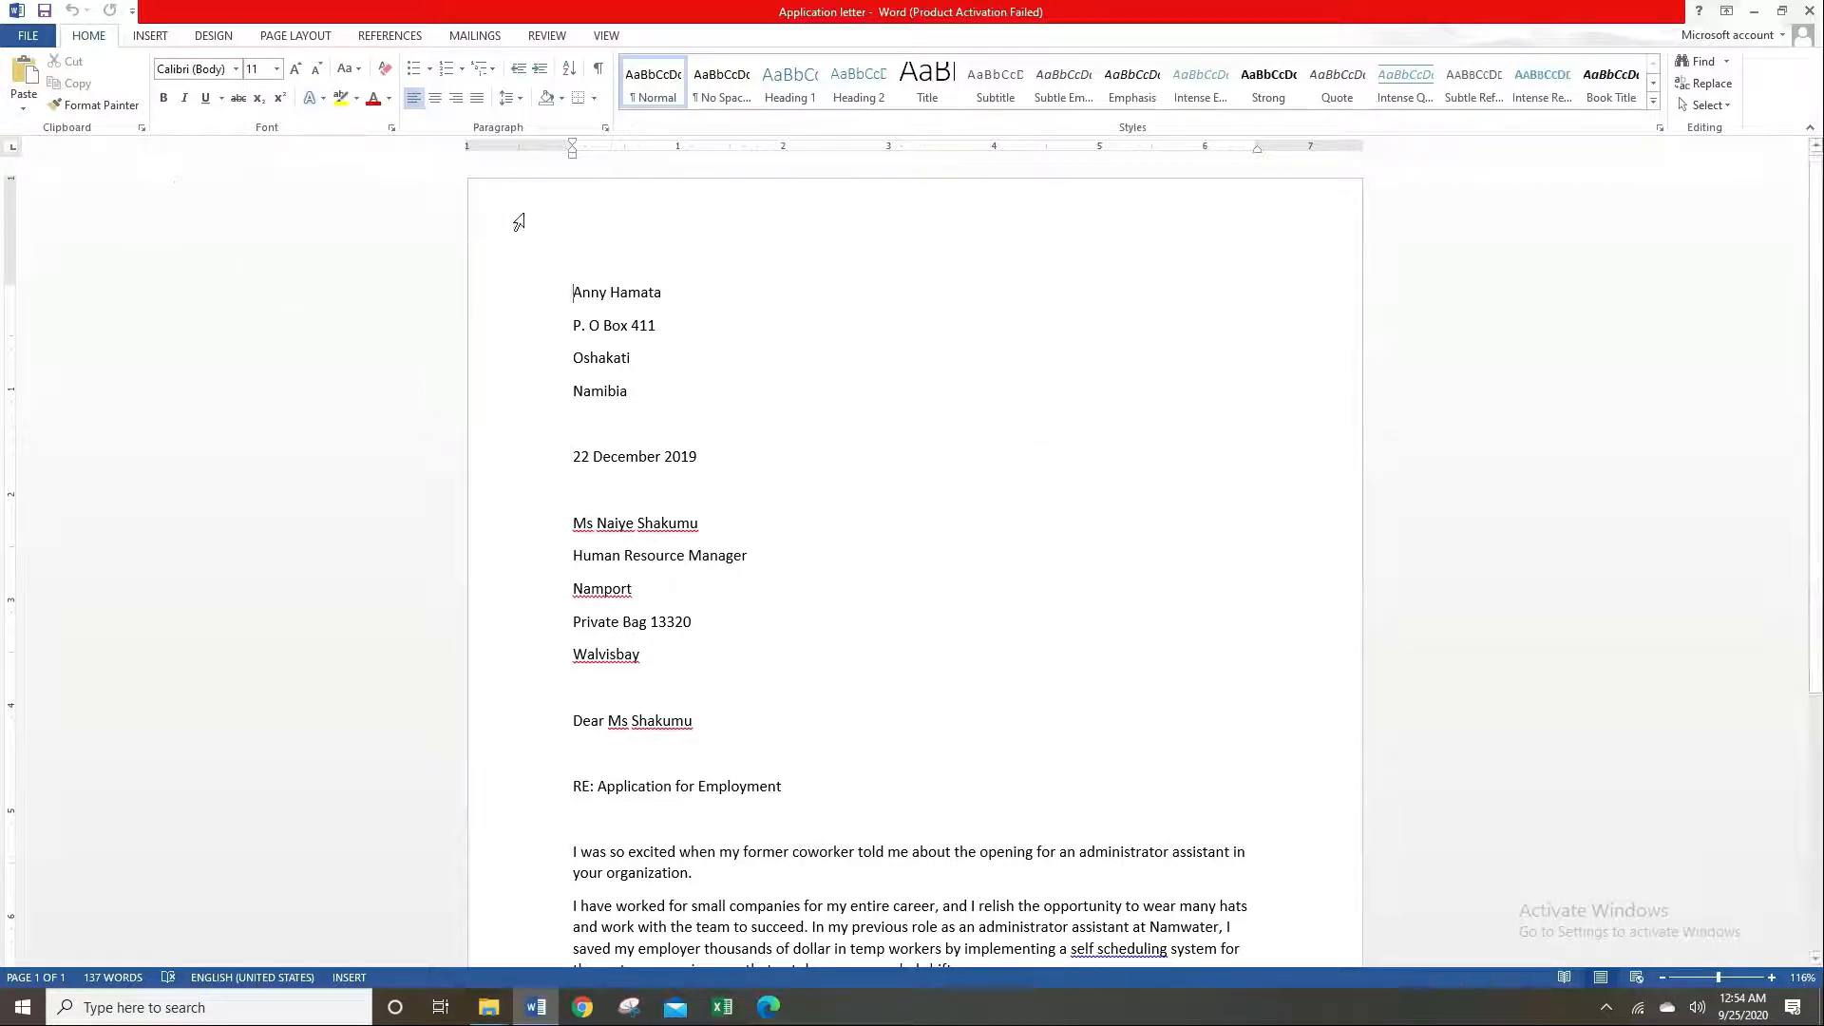
Examine the letter's left, right, top and bottom margins on the horizontal and vertical rulers.
drag(571, 155, 572, 153)
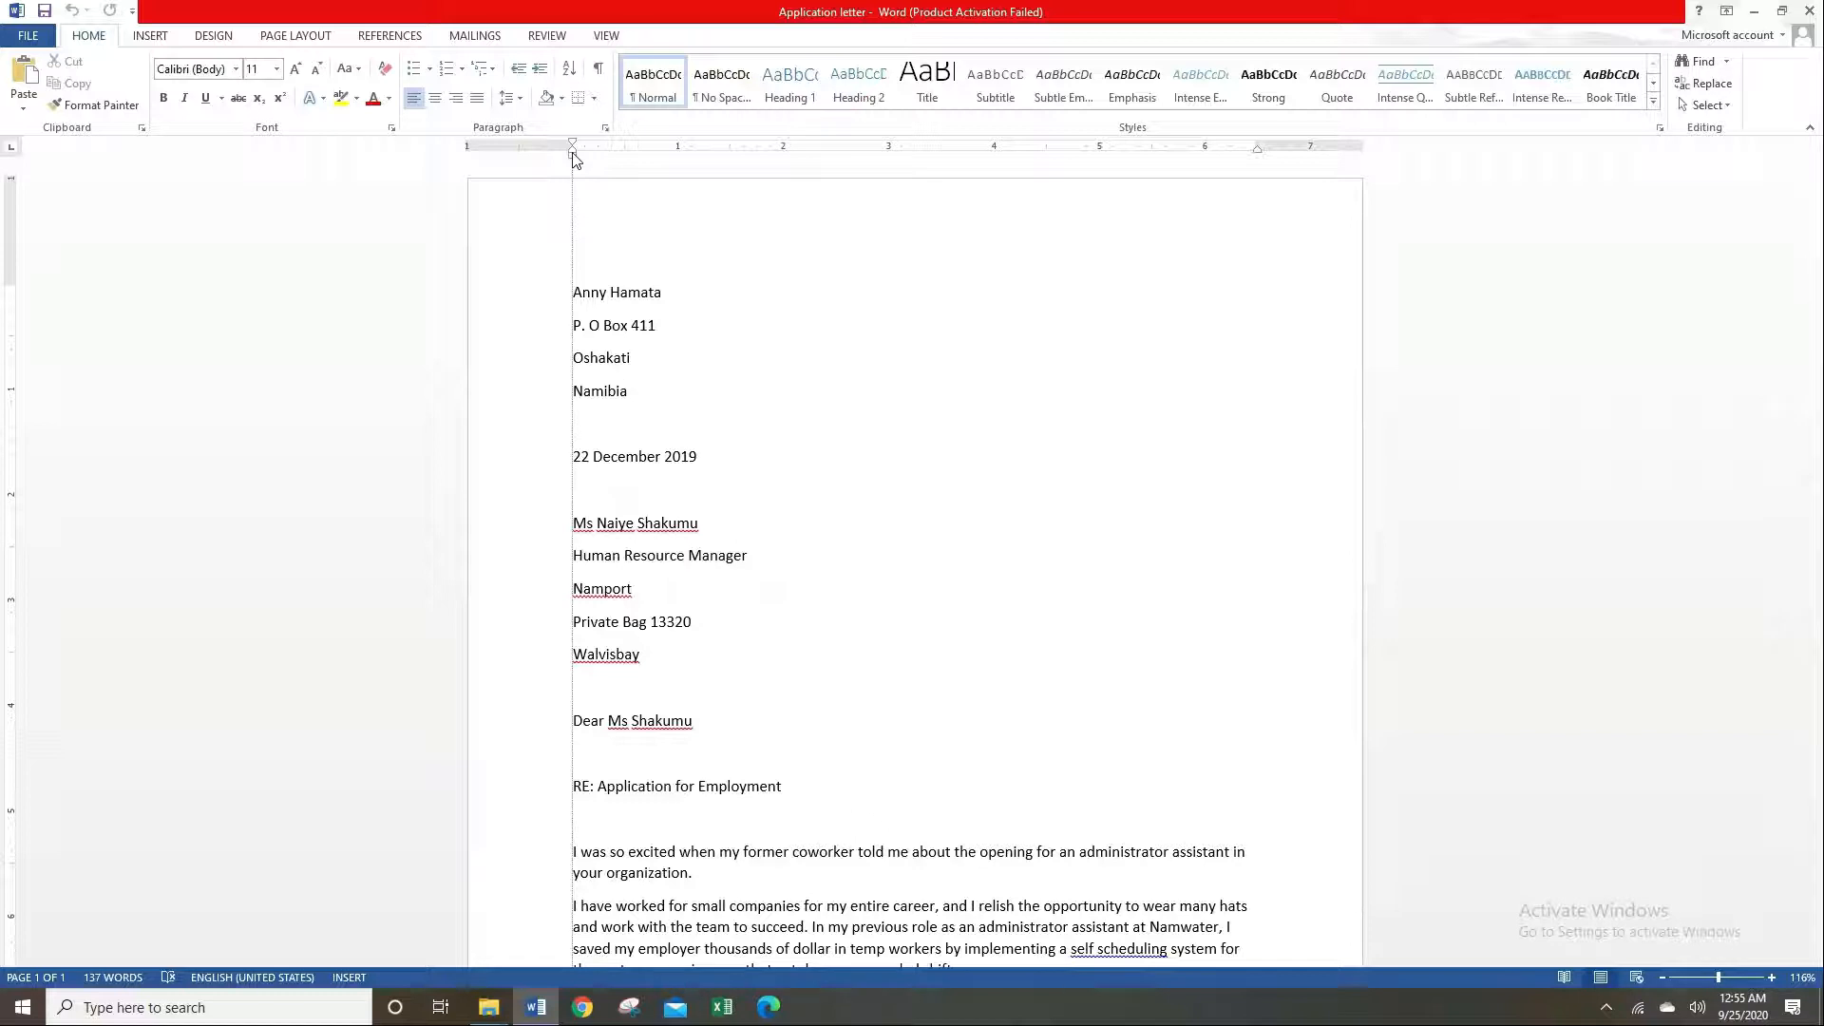
drag(573, 153, 573, 153)
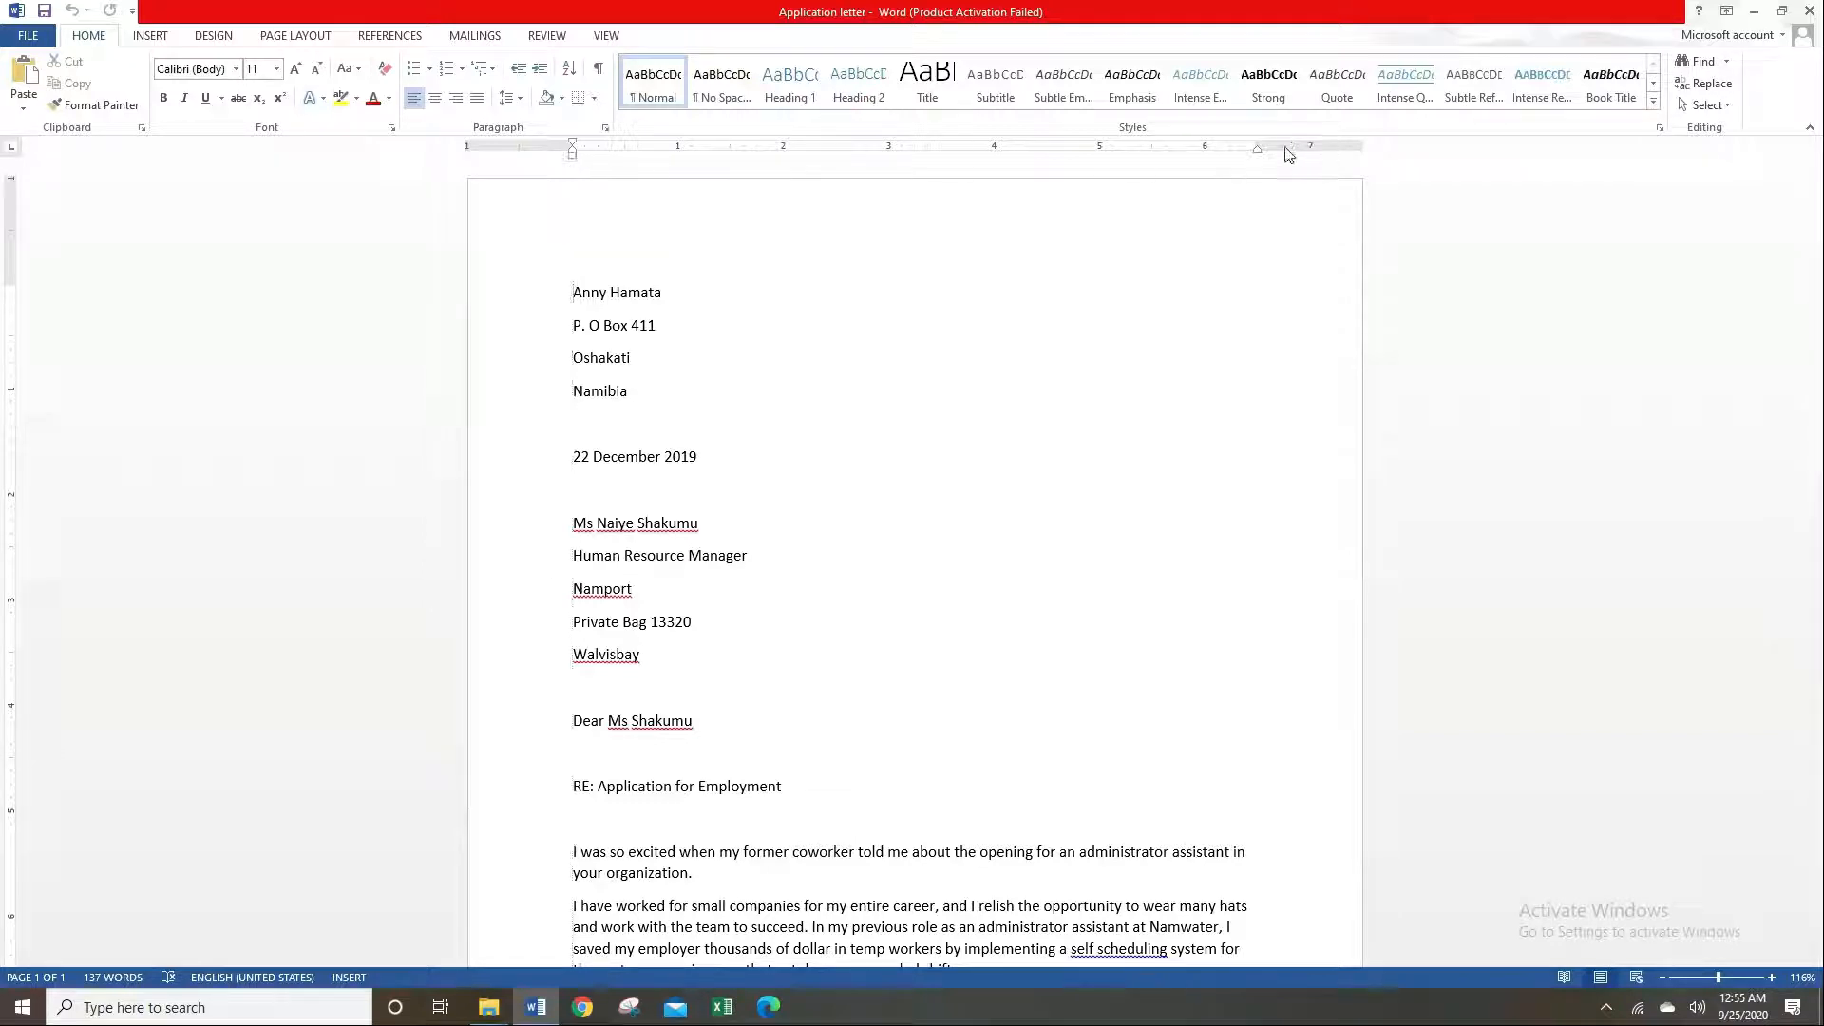
drag(1257, 150, 1259, 157)
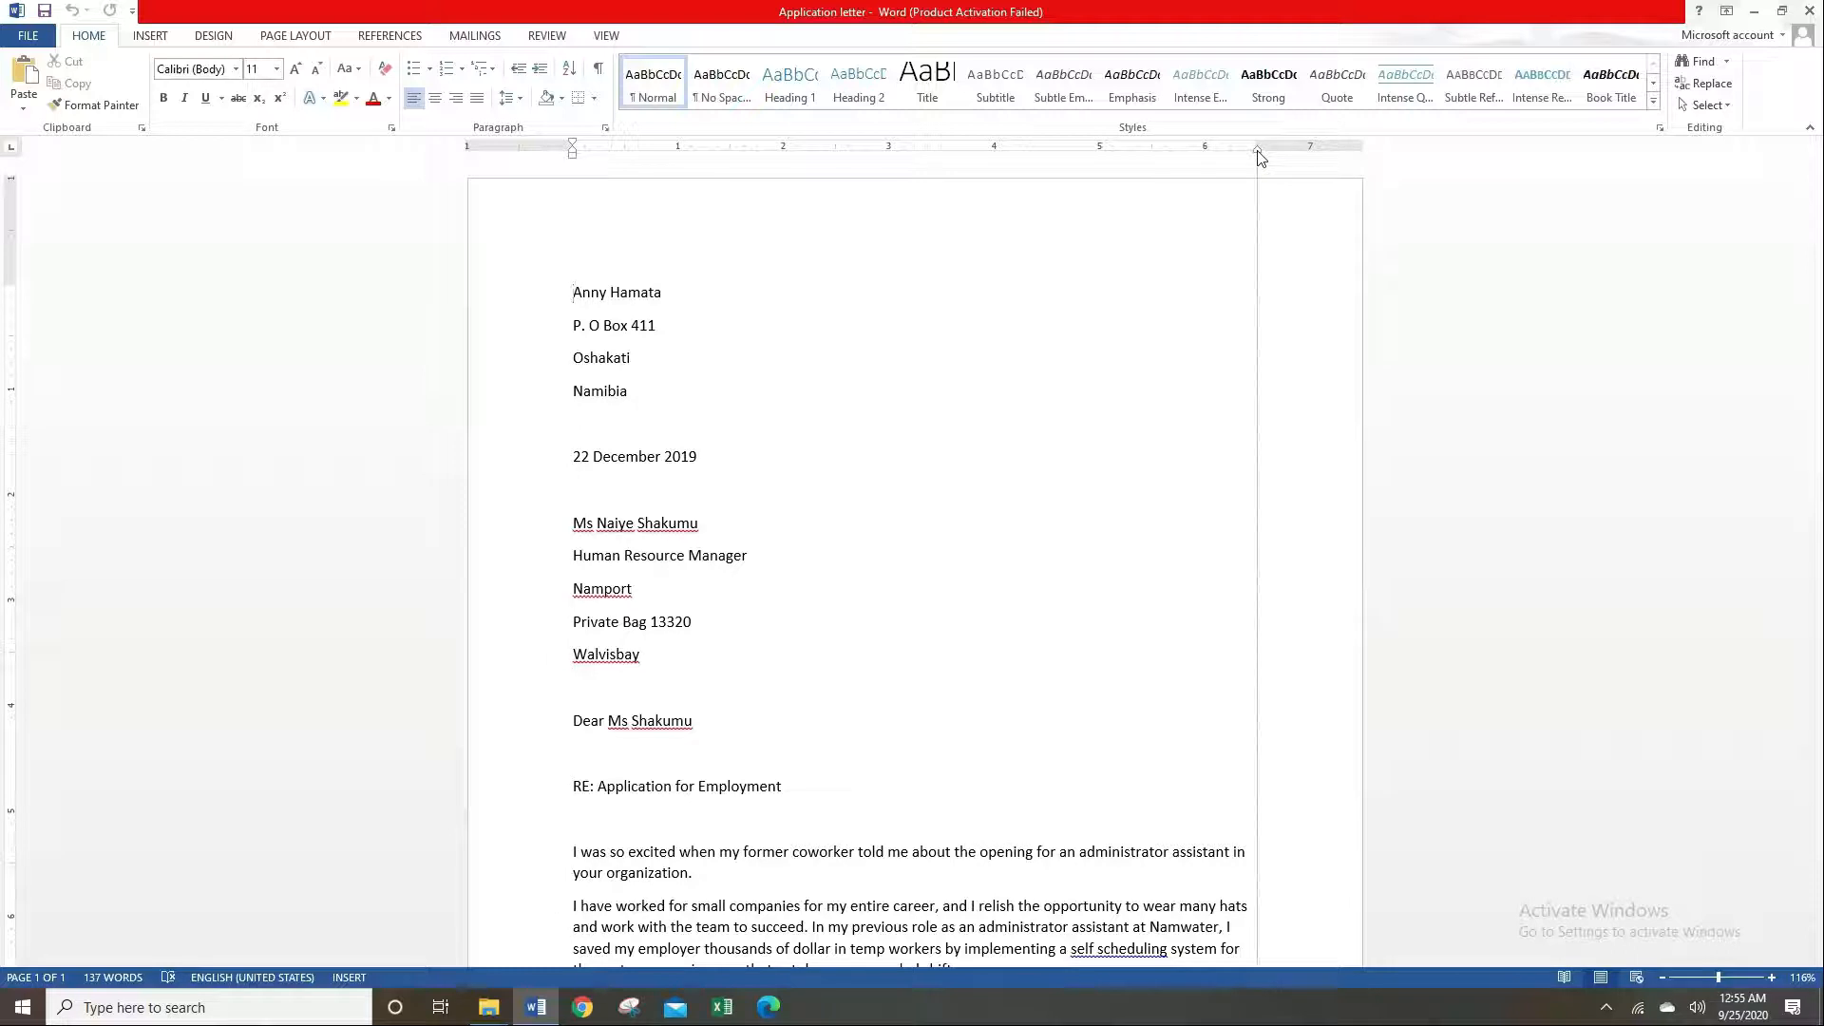
drag(573, 153, 575, 155)
drag(7, 284, 9, 284)
scroll(470, 546, down, 6)
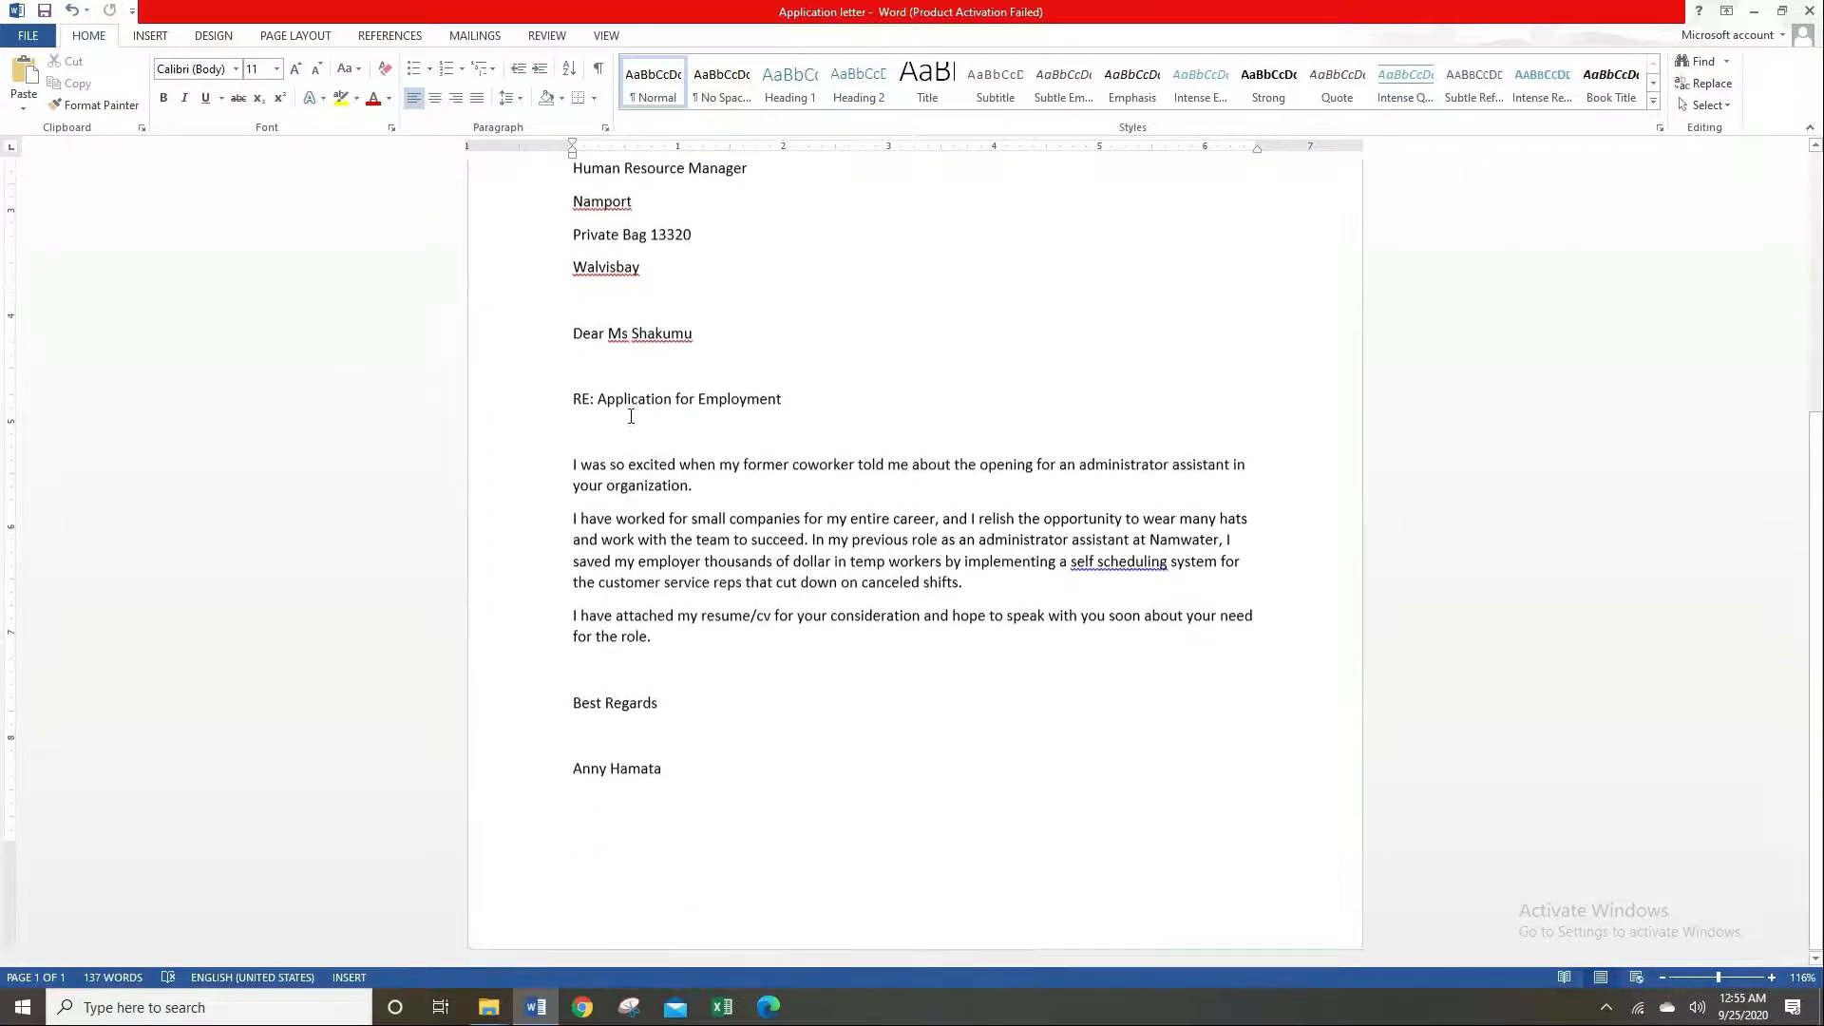
drag(7, 840, 9, 841)
Make the subject line "RE: Application for Employment" bold and underlined.
scroll(940, 373, down, 1)
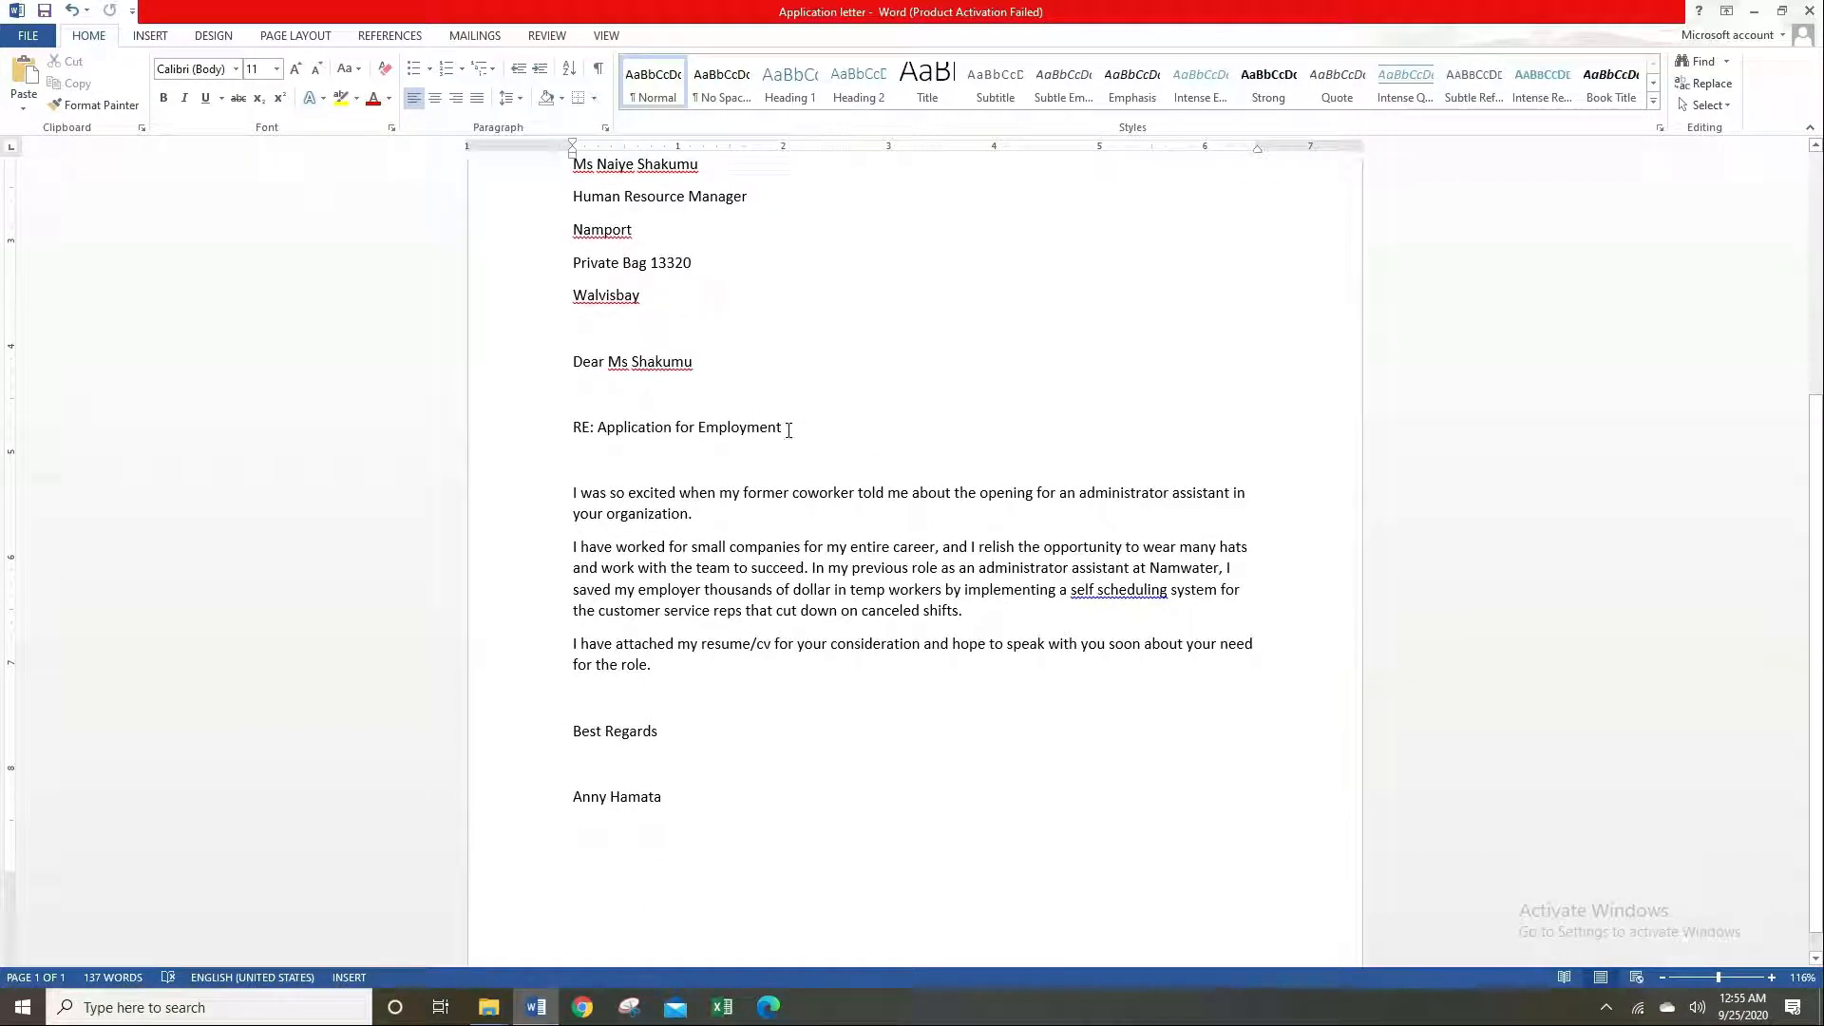
scroll(1066, 516, up, 1)
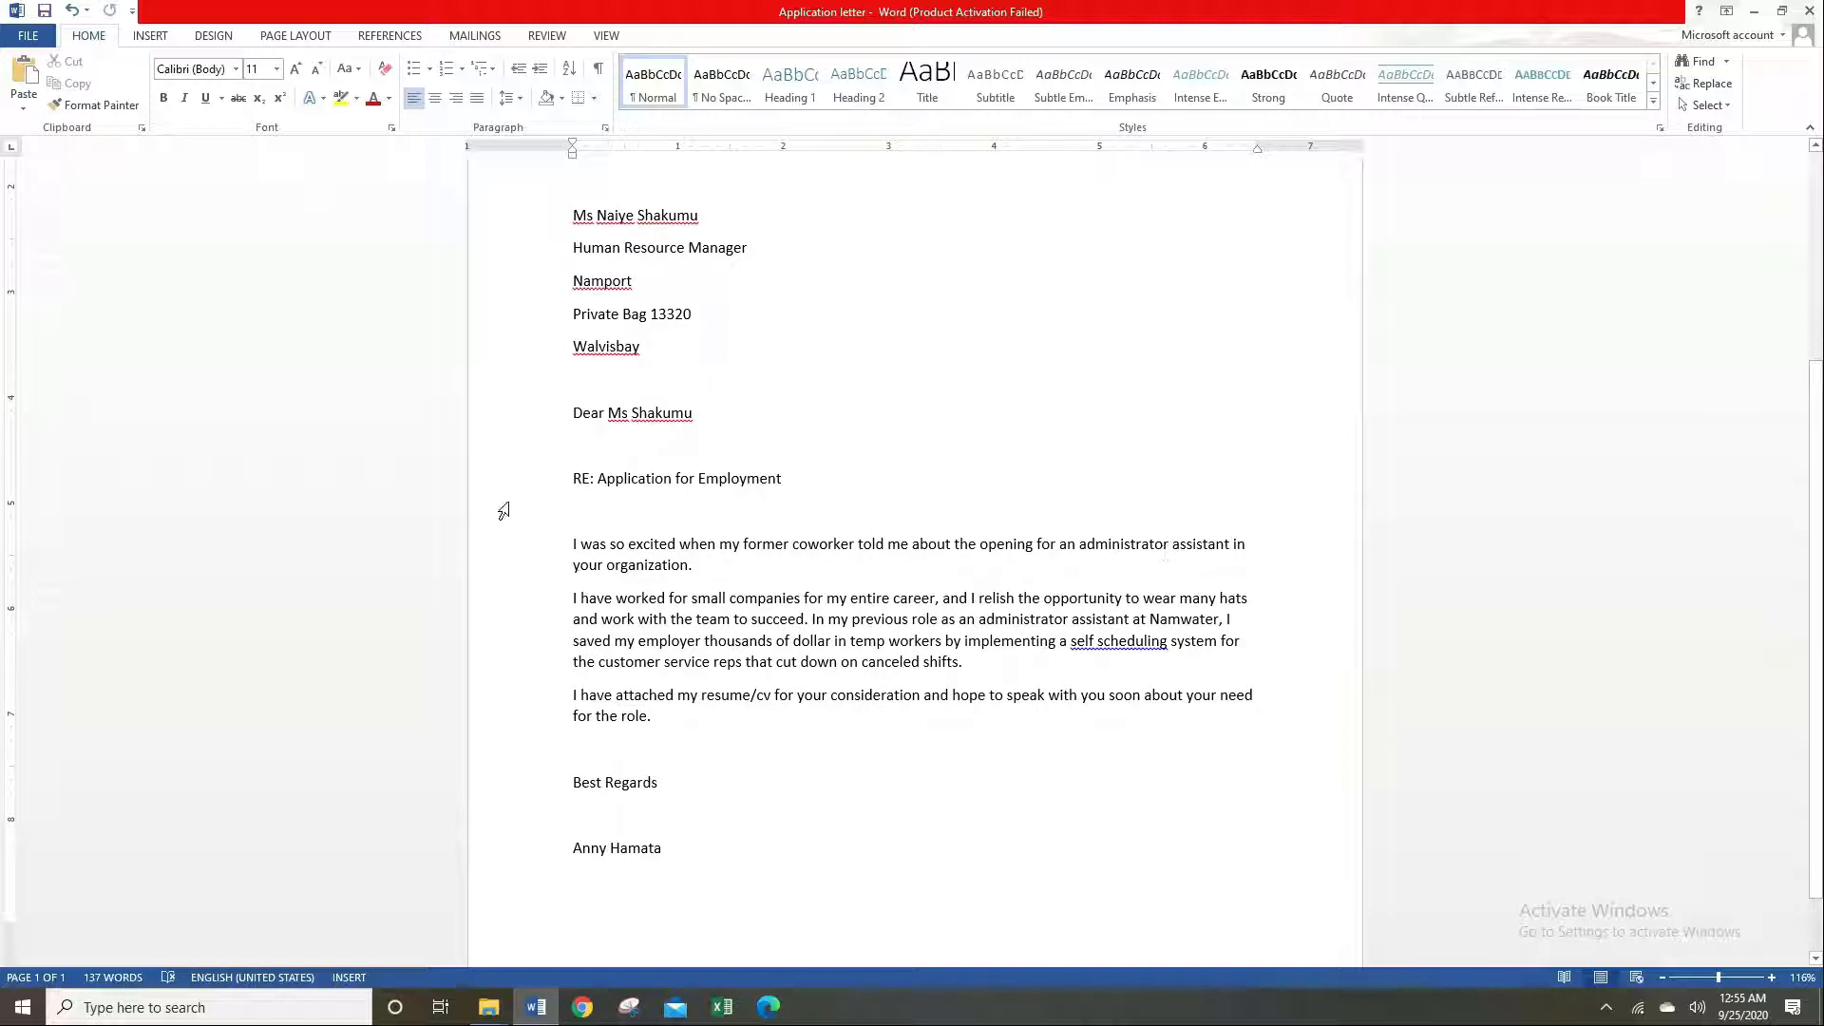
click(537, 481)
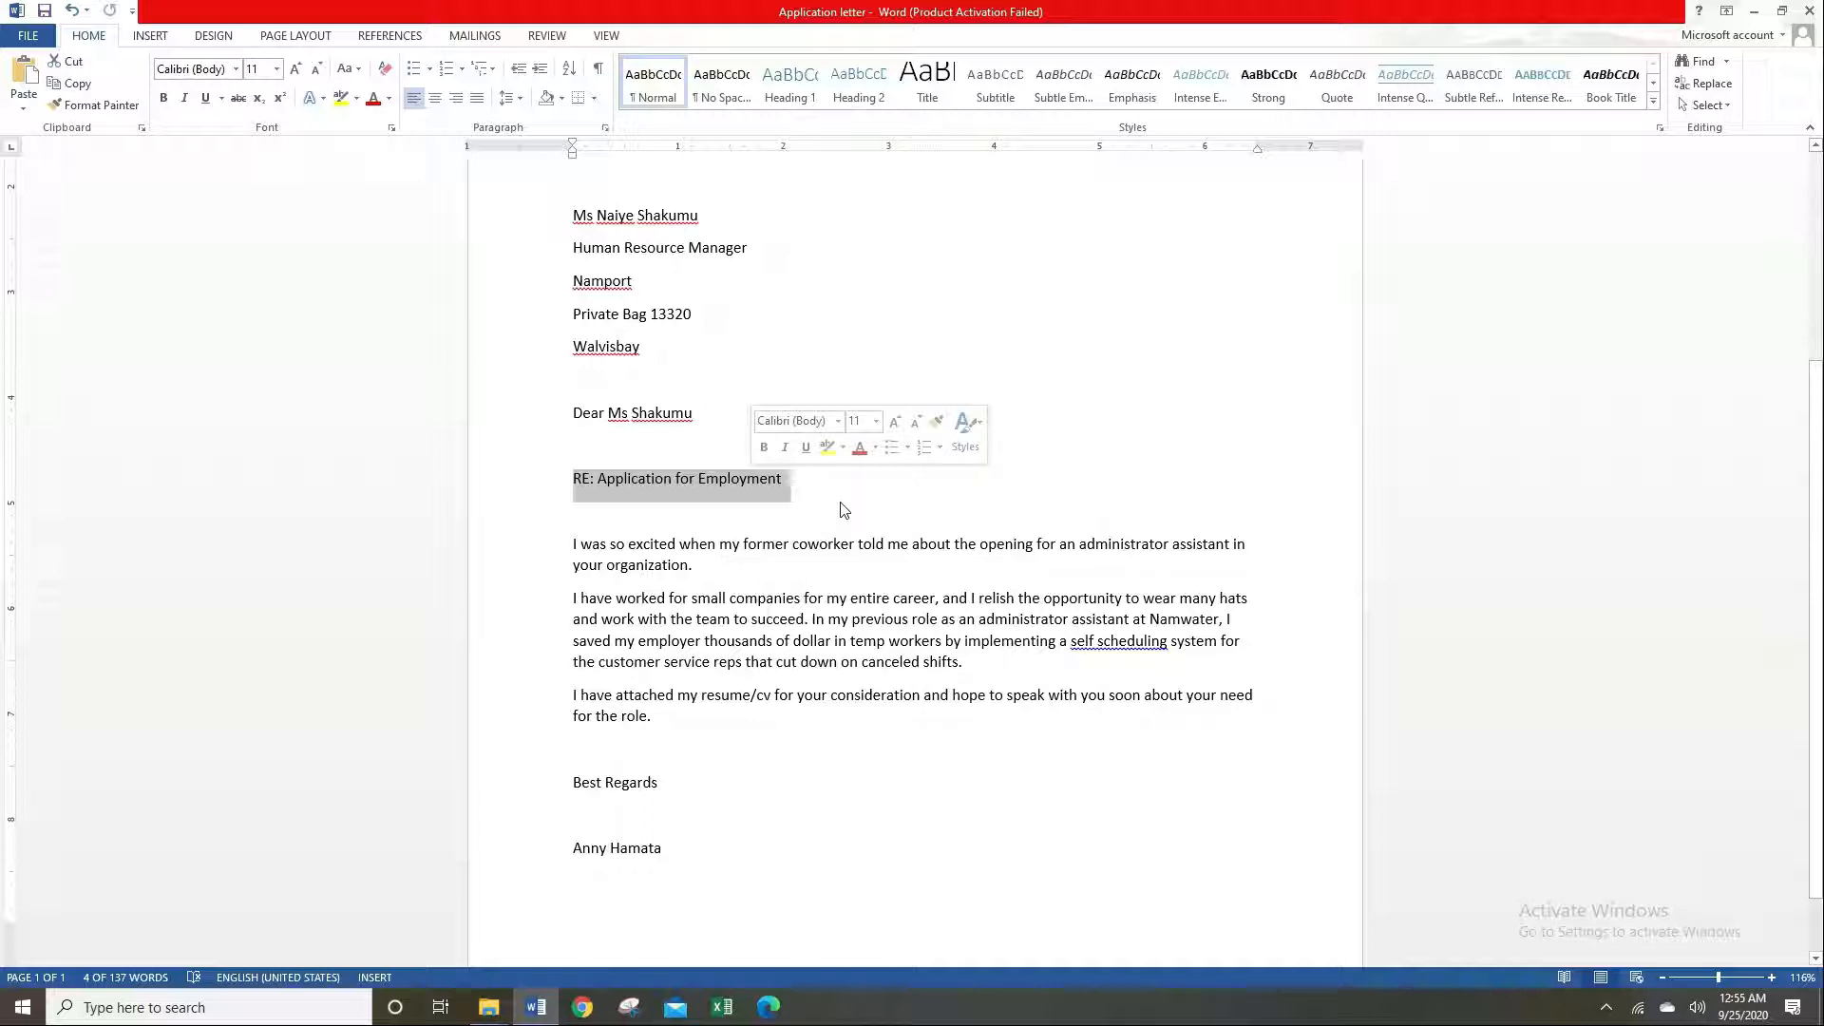
click(848, 494)
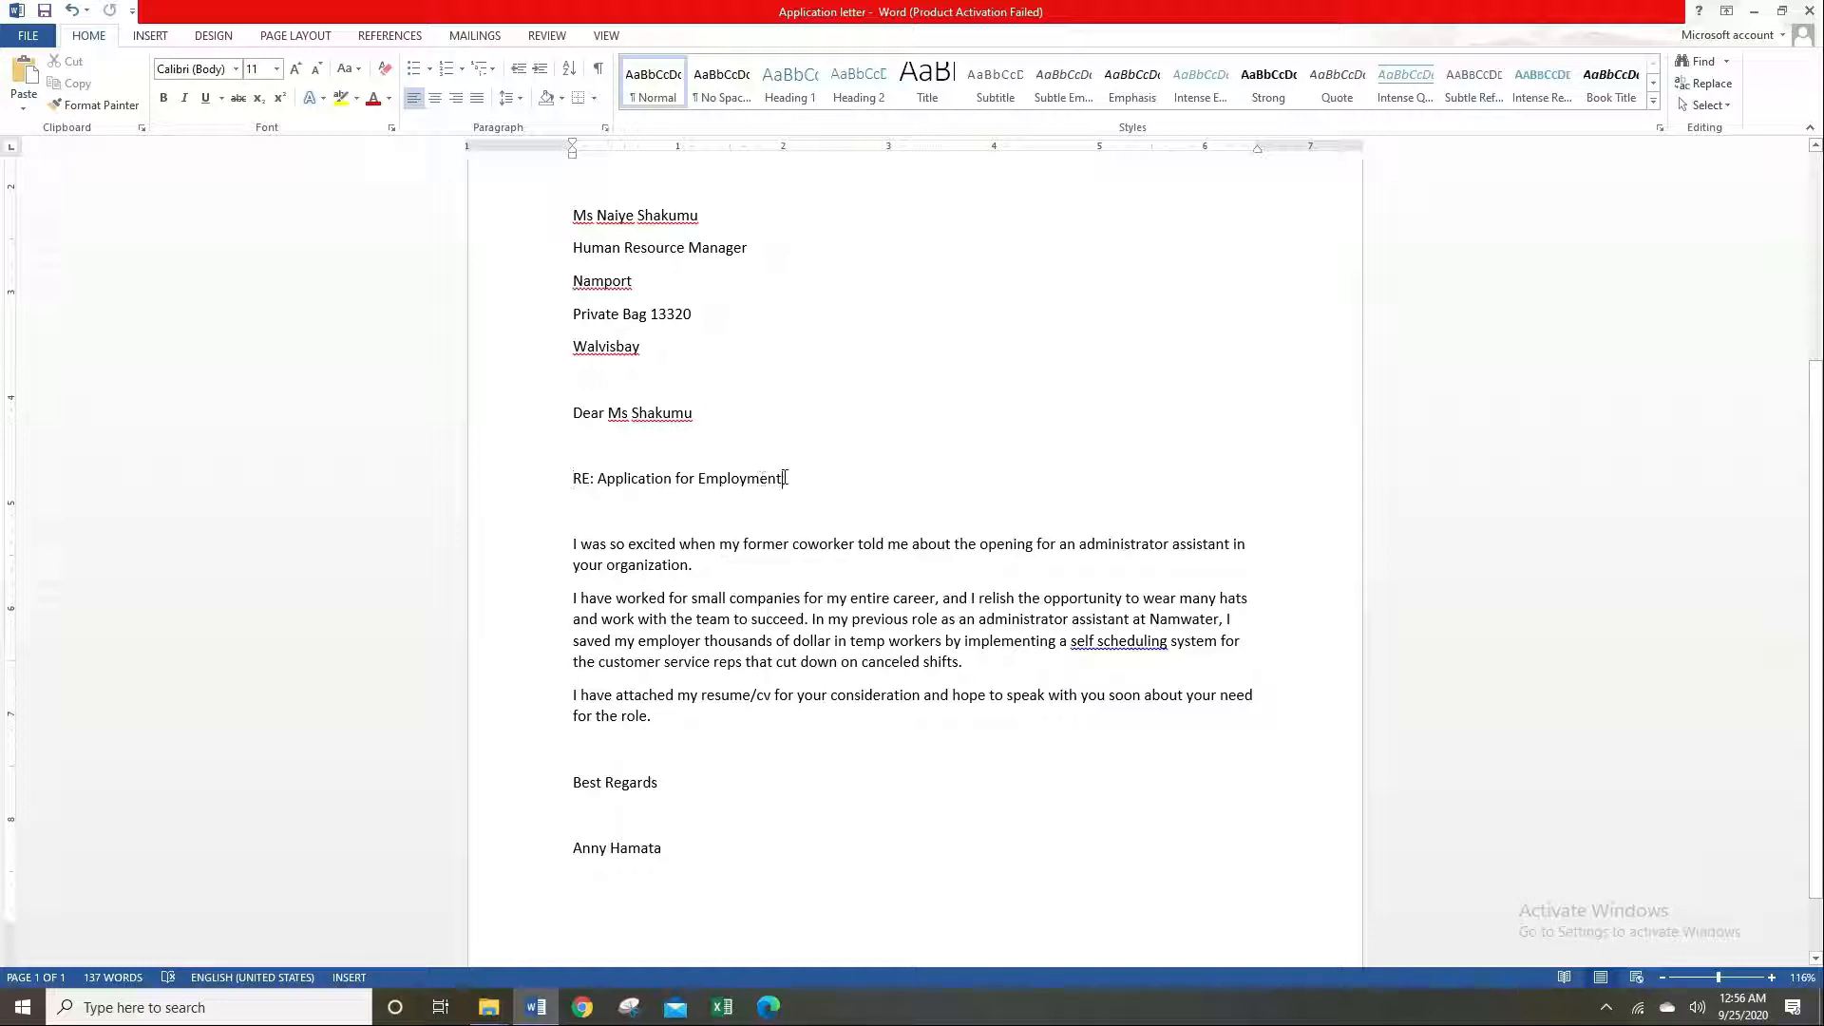
drag(784, 478, 575, 475)
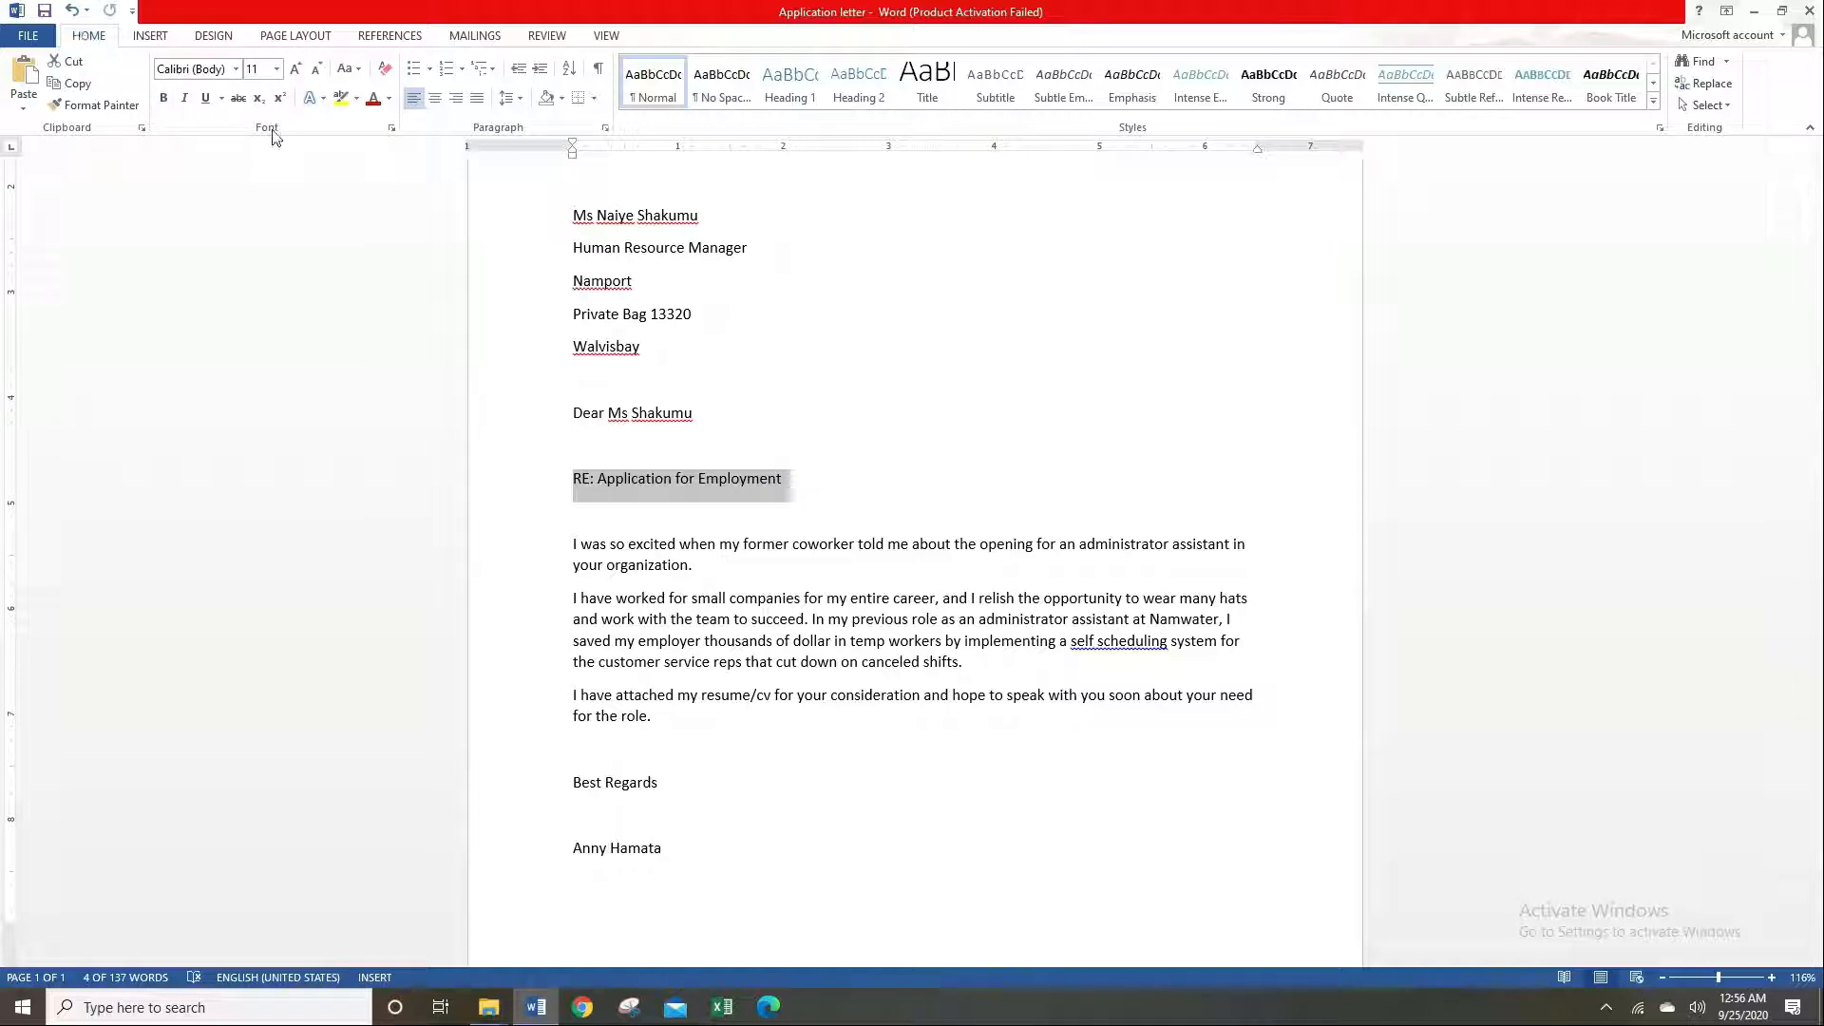
click(163, 99)
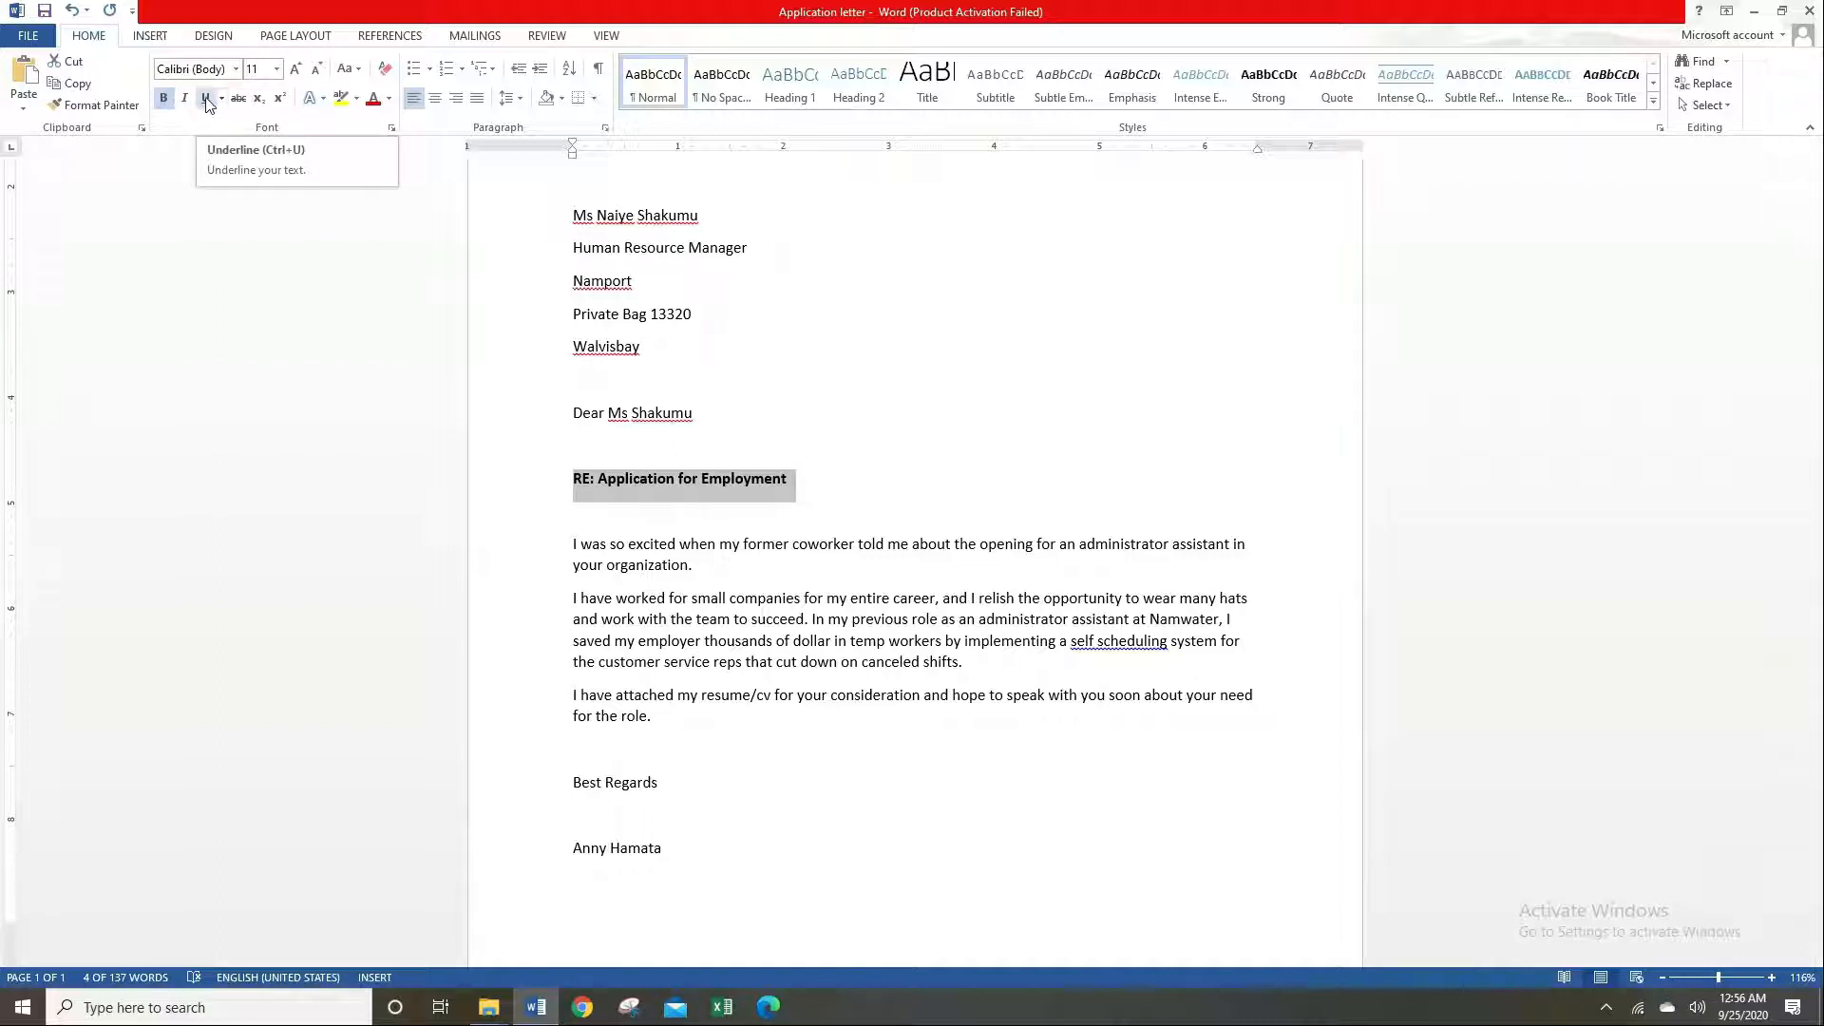
click(206, 99)
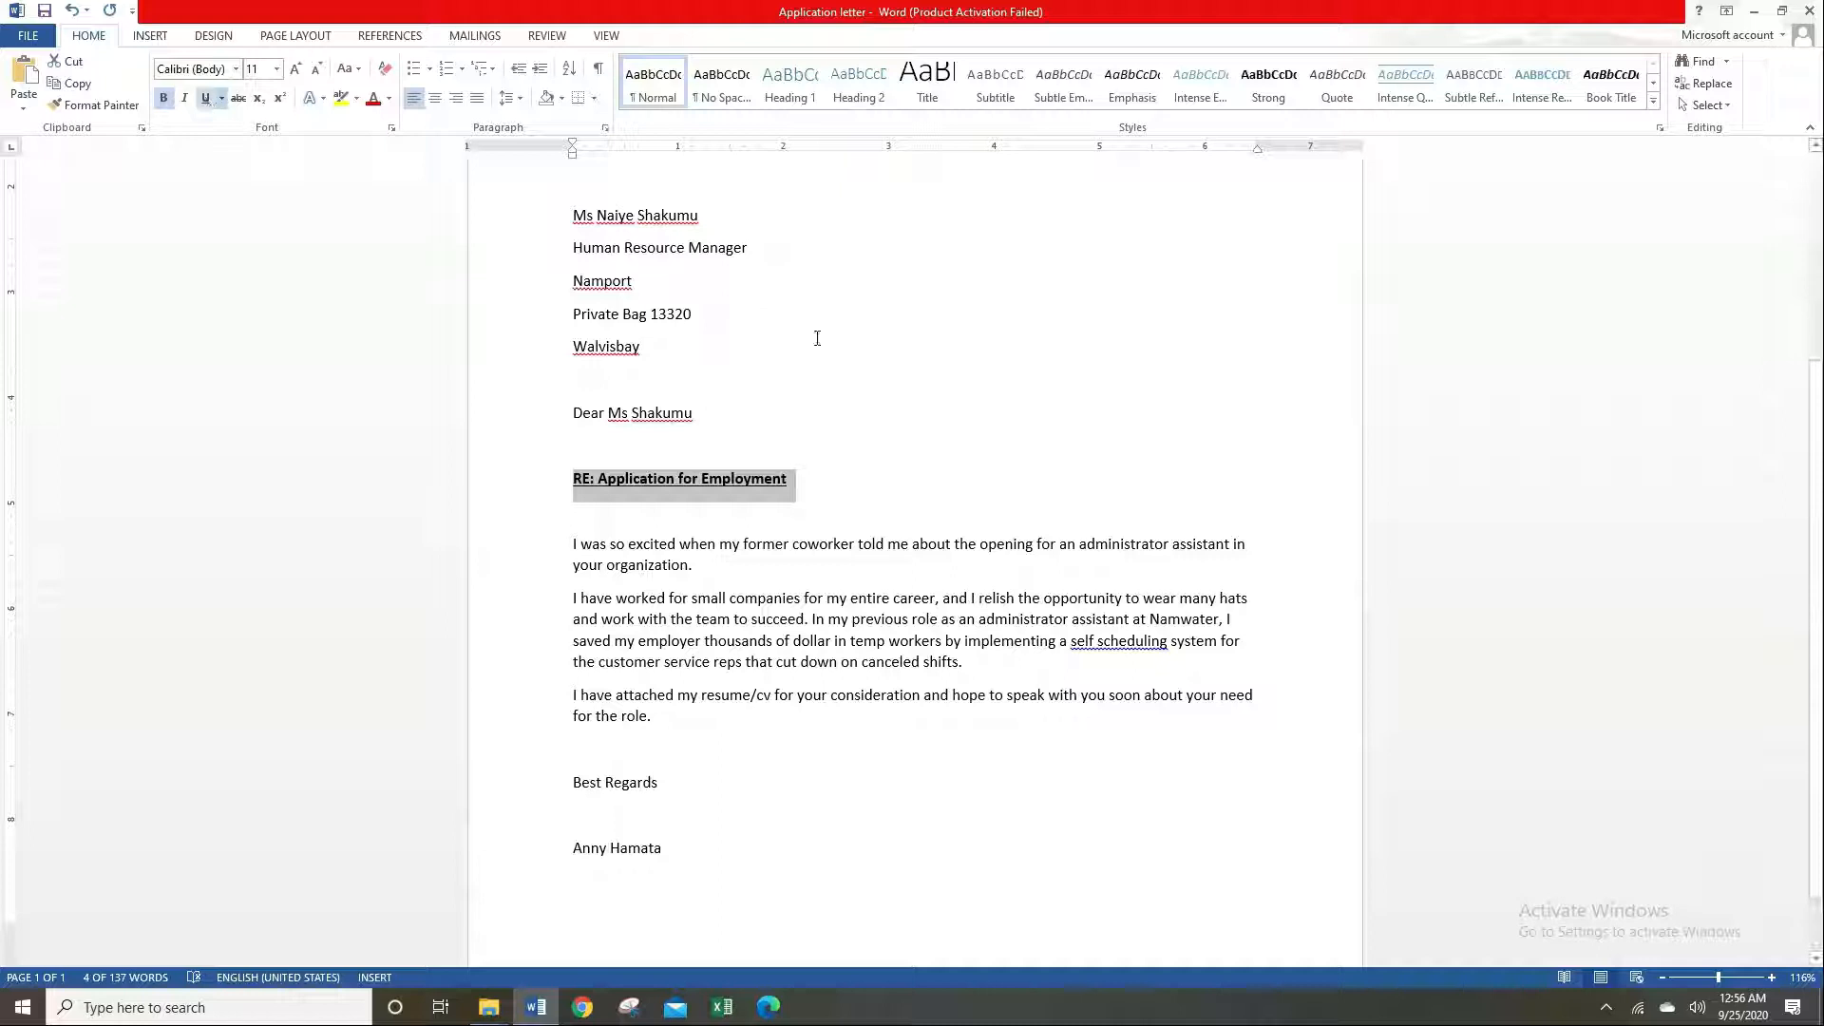
click(935, 428)
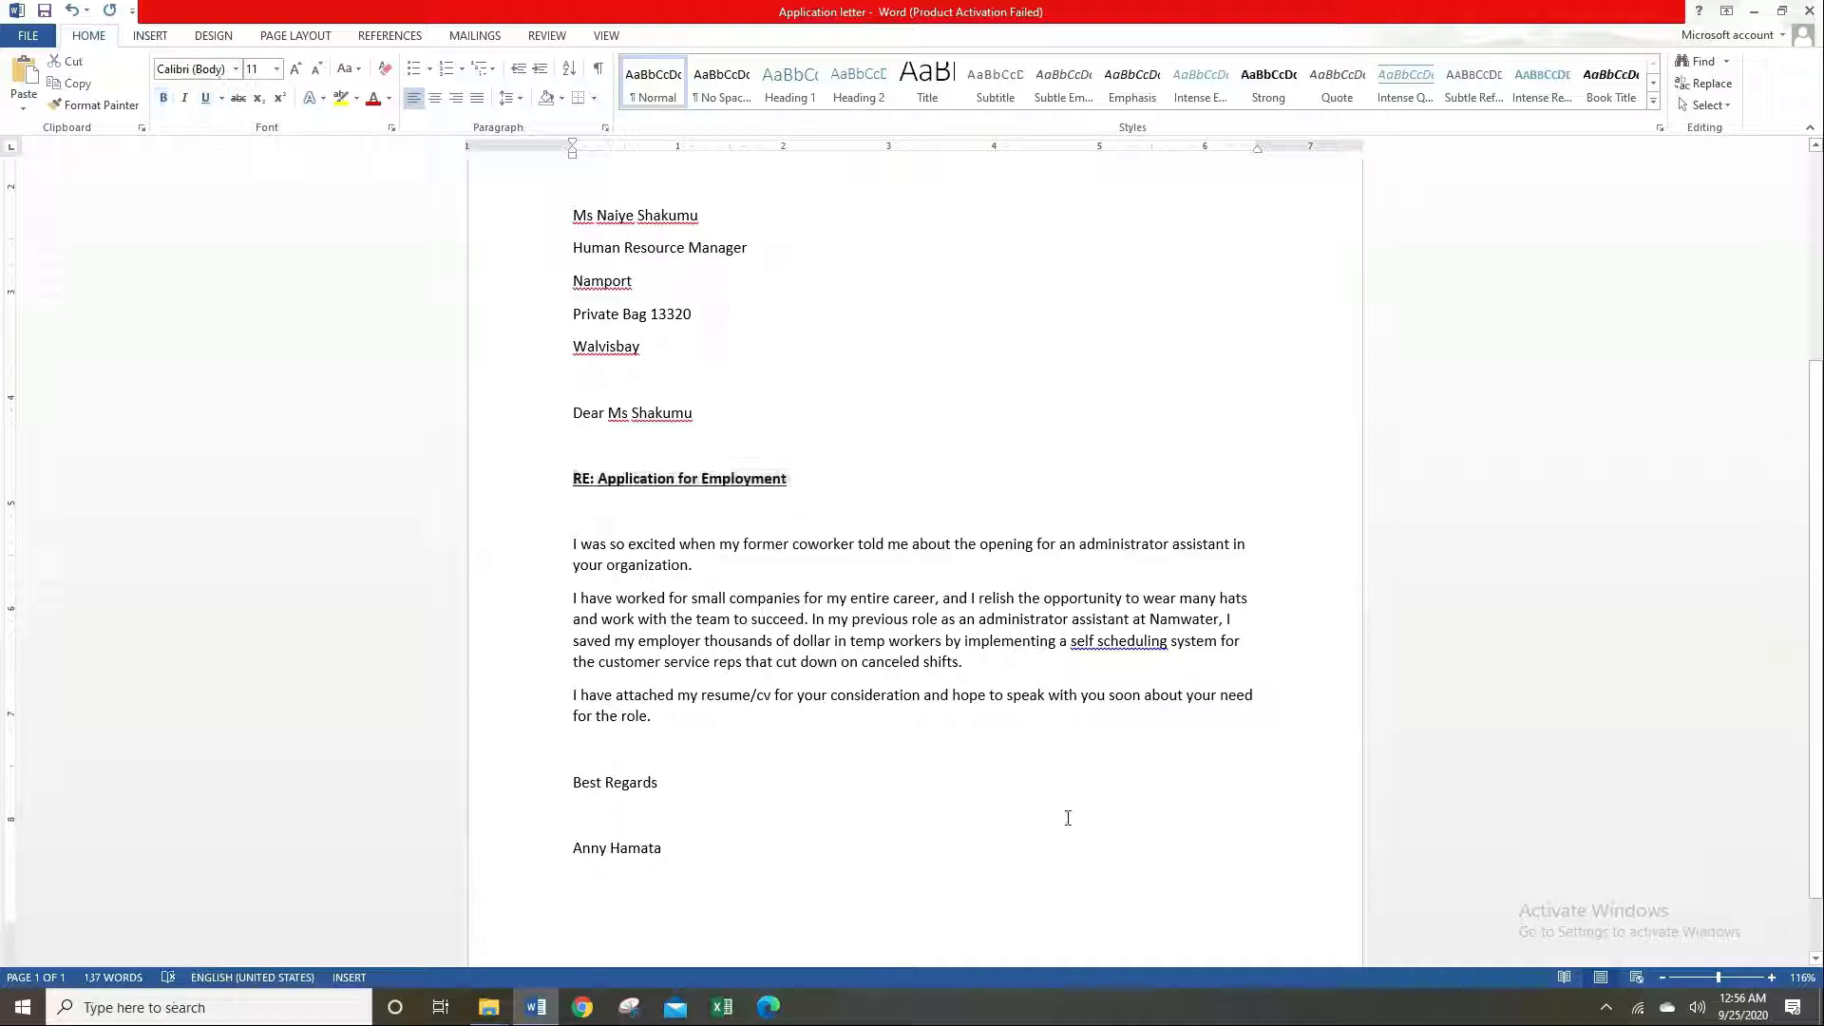
Correct "self scheduling" in the second body paragraph to the suggested "self-scheduling".
scroll(1054, 774, down, 2)
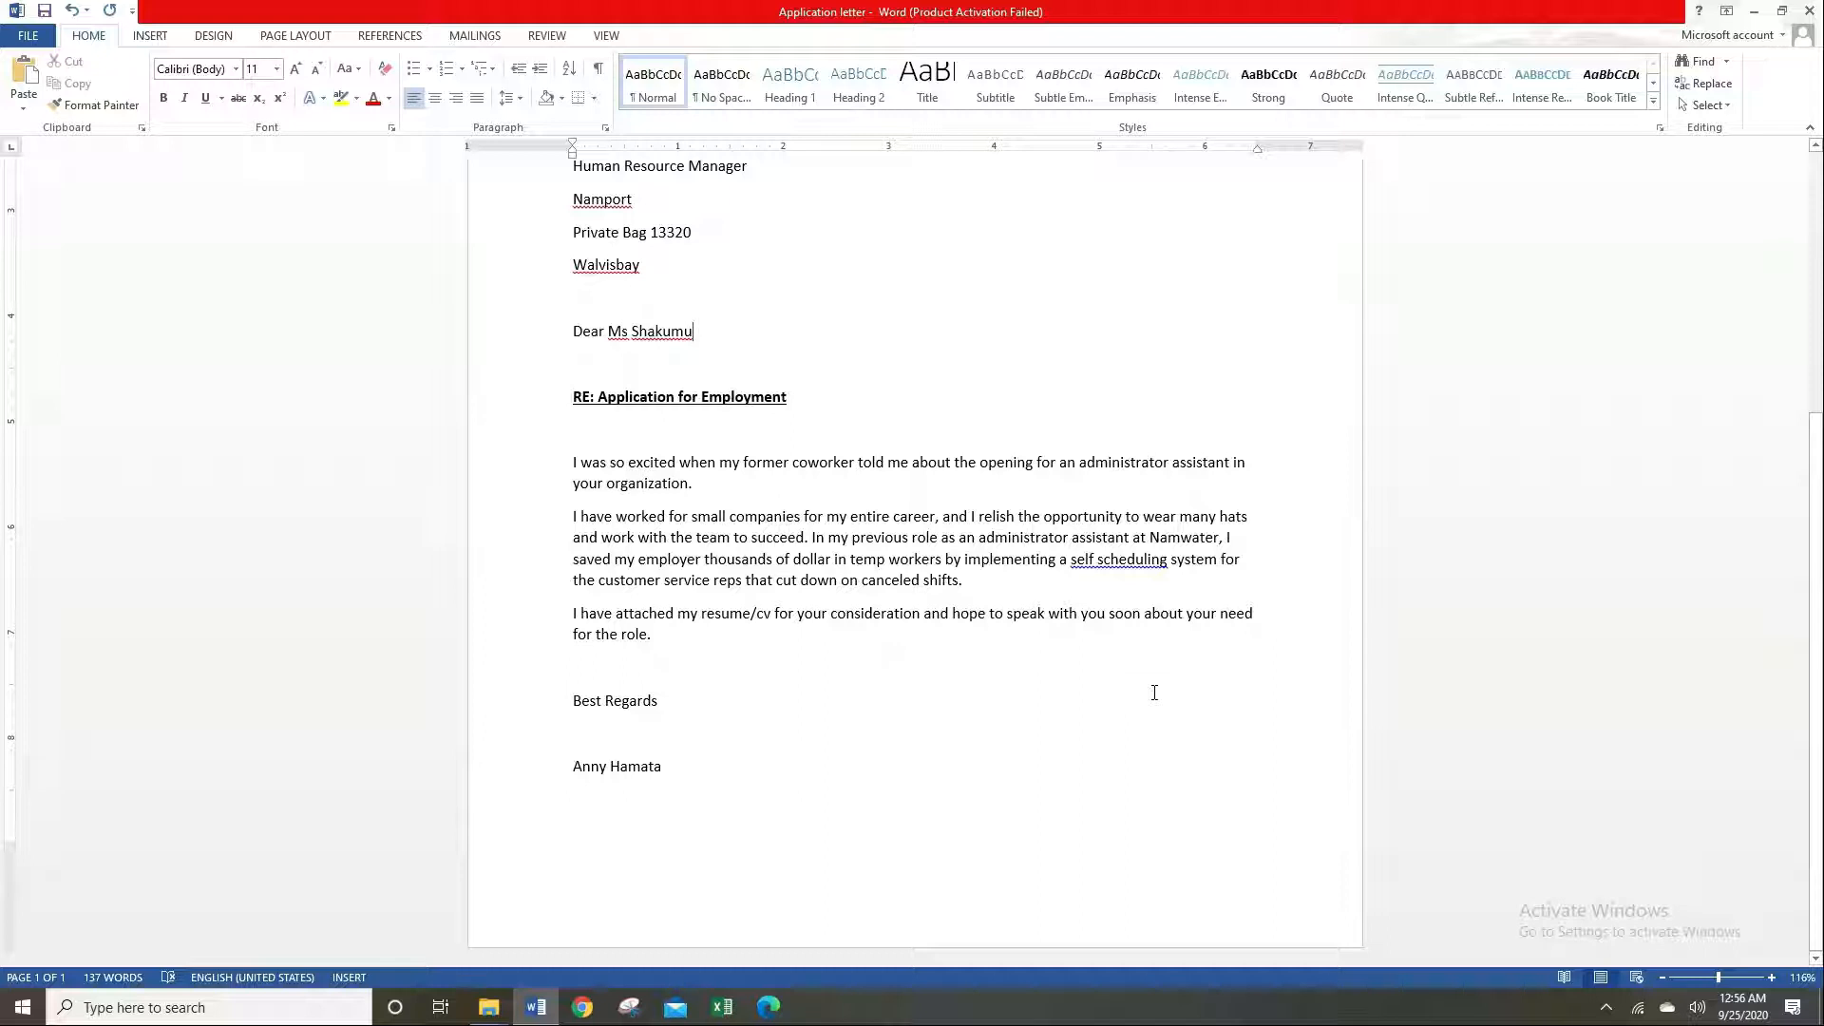
right_click(1114, 560)
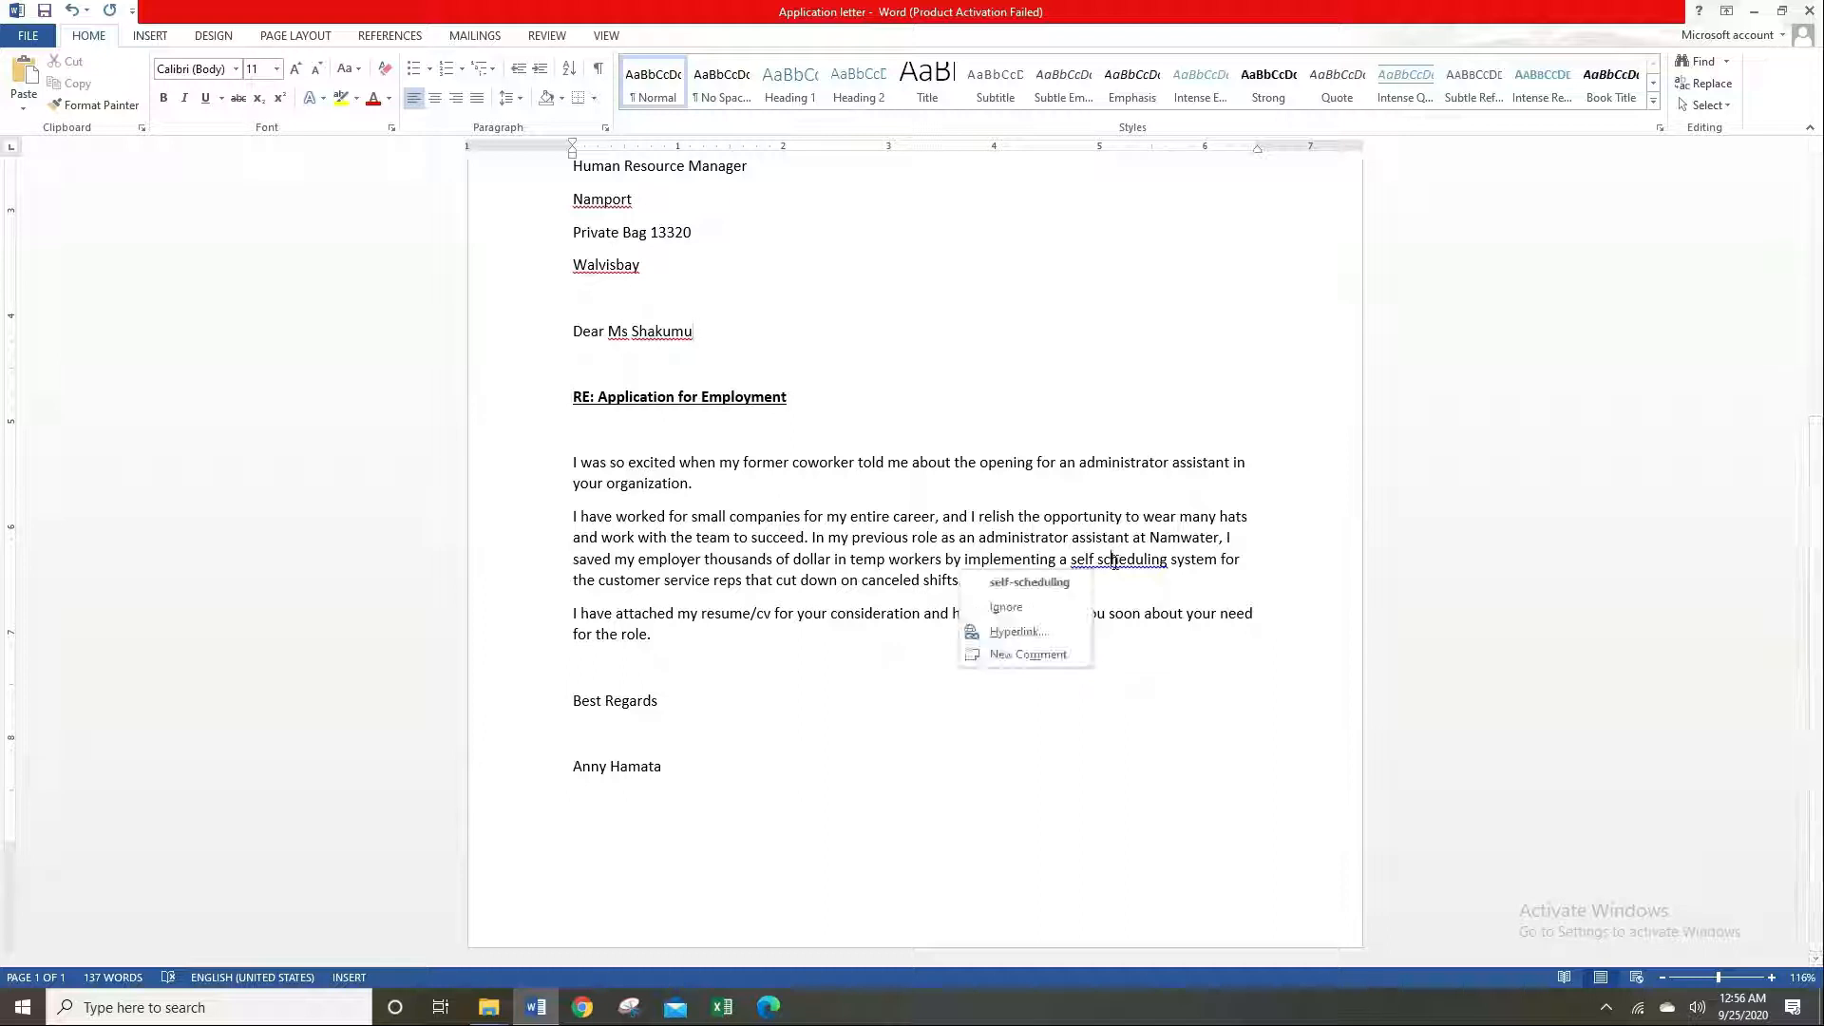
click(1029, 582)
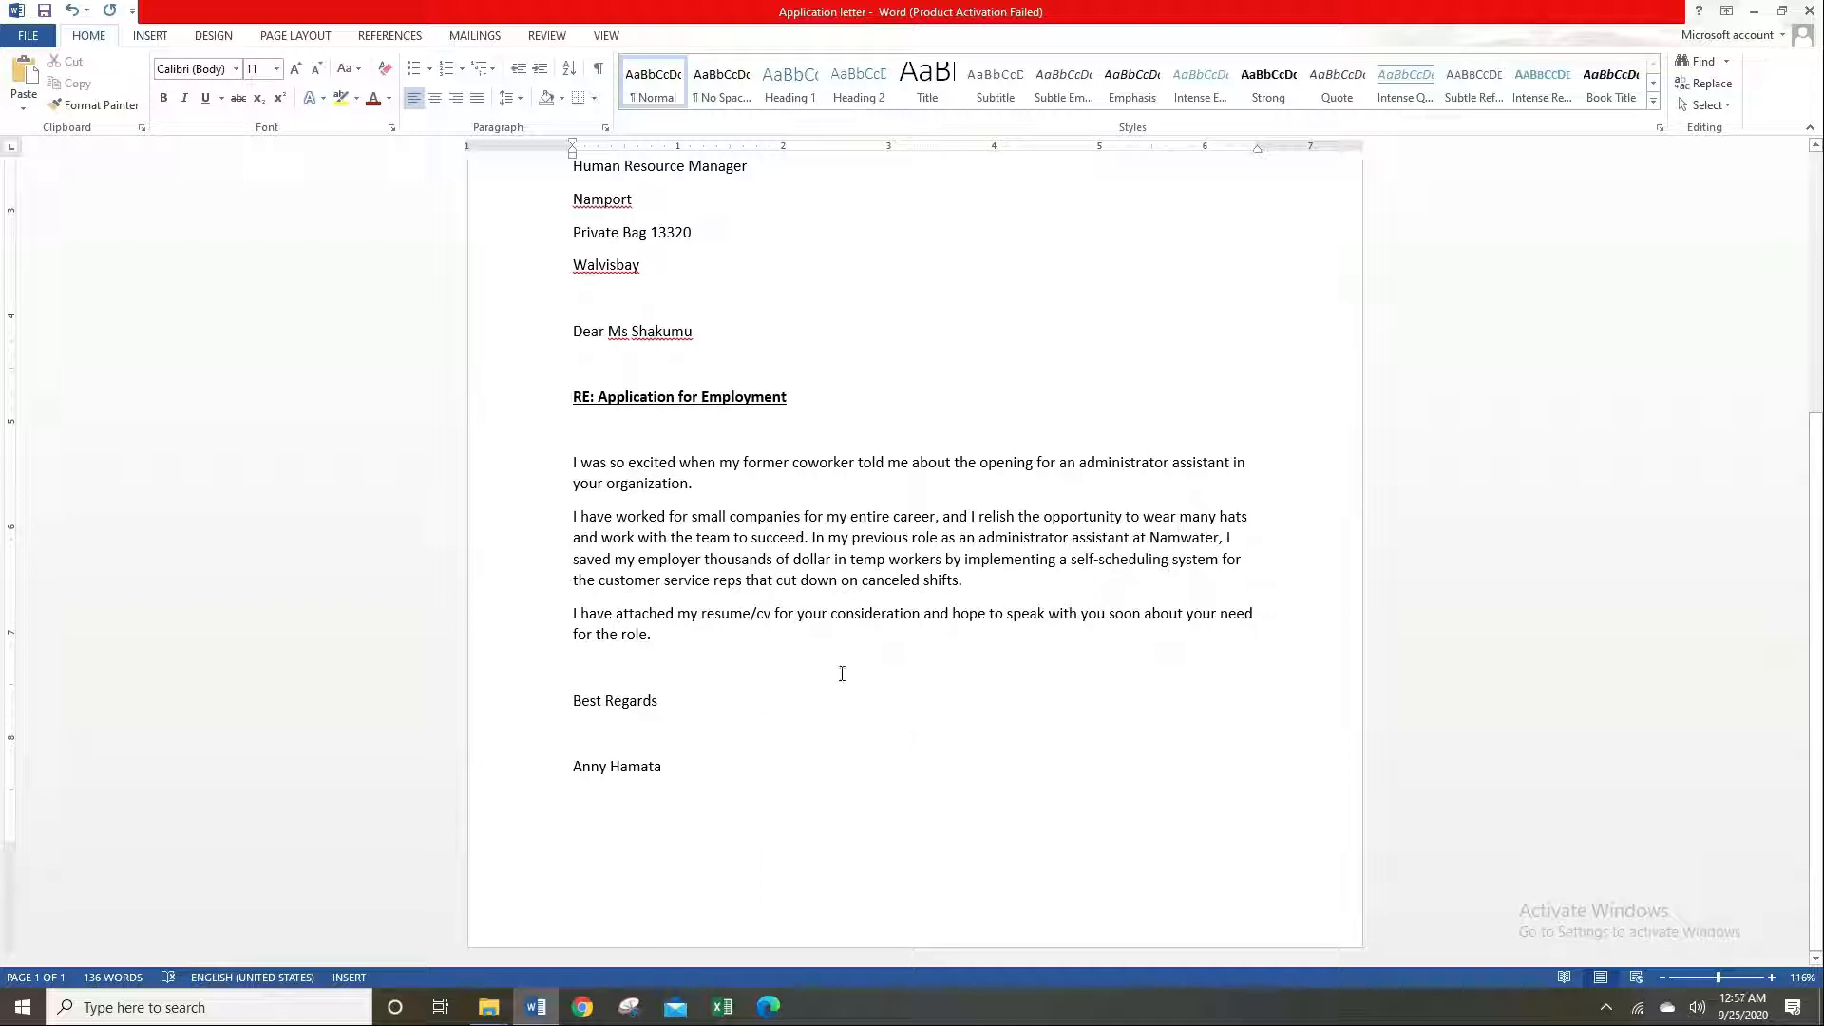
Add a paragraph after "canceled shifts." reading "I am a holder of Bachelors degree in accounting and business administaratioon.".
click(994, 578)
key(Return)
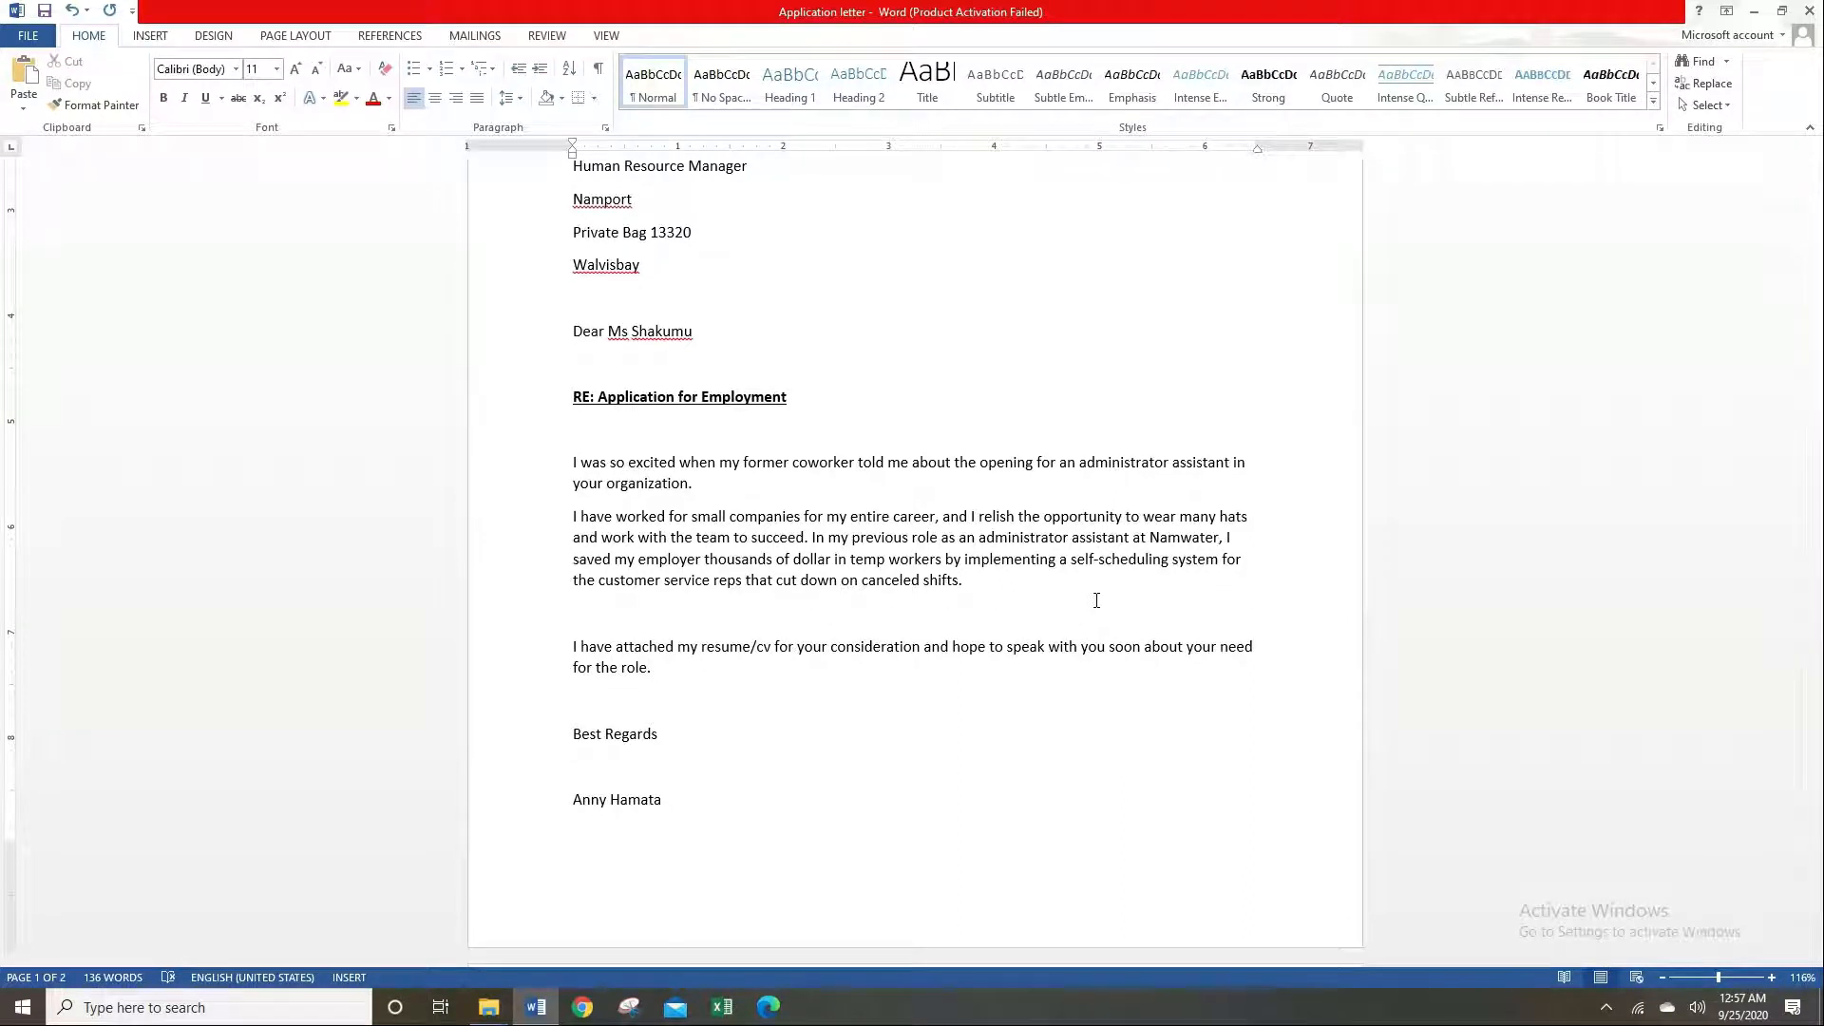
text(I am a holder of Bachelors degree in)
text(acc)
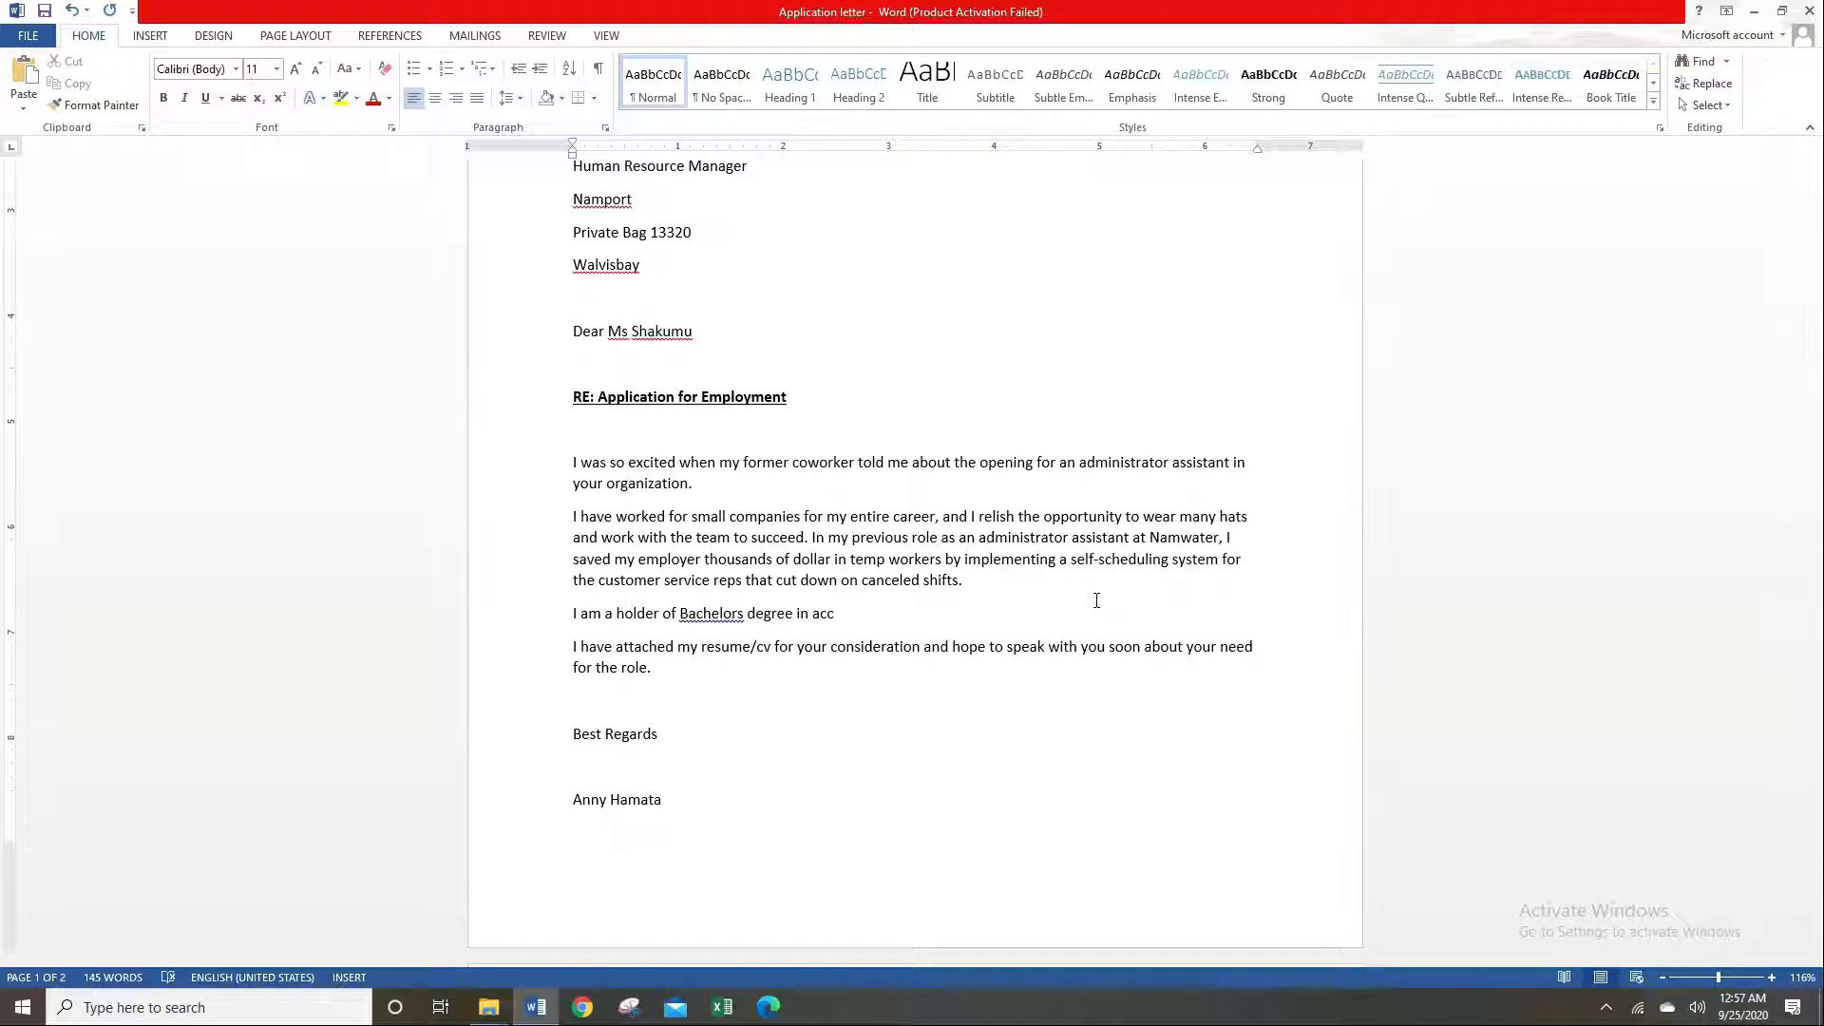
text(ounting and busi)
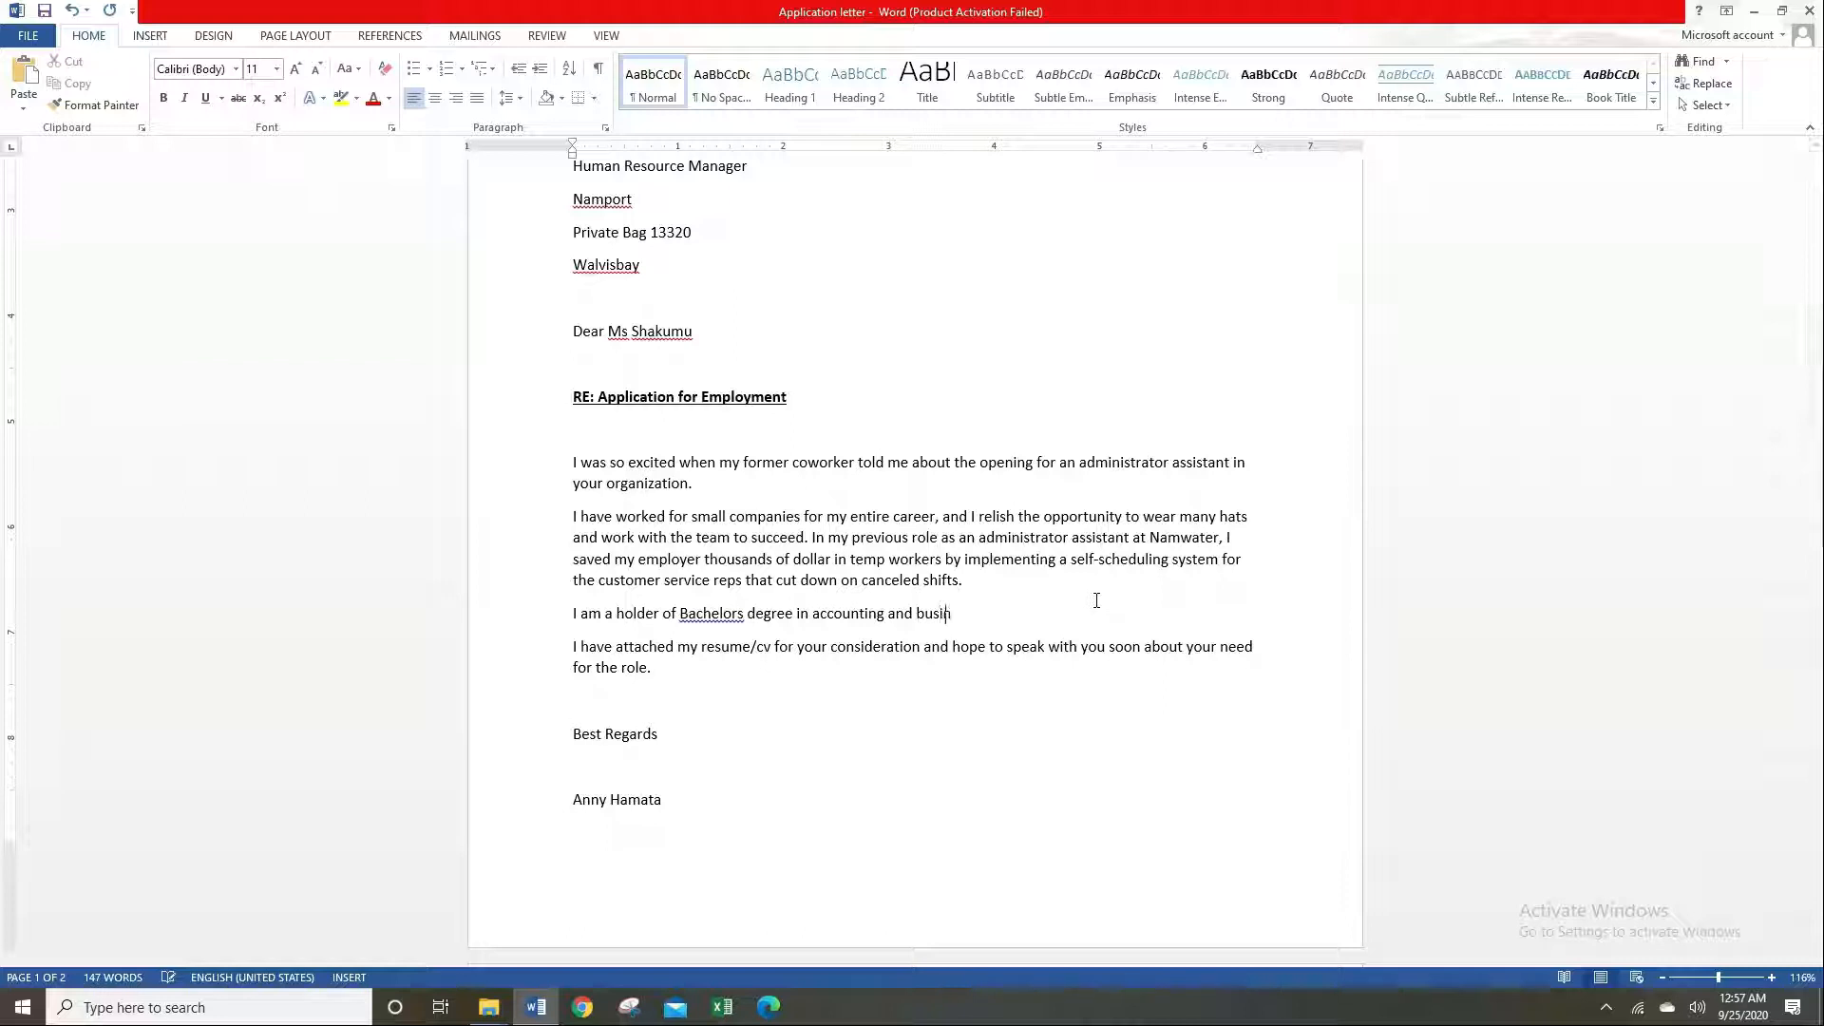
text(ness administaratioon.)
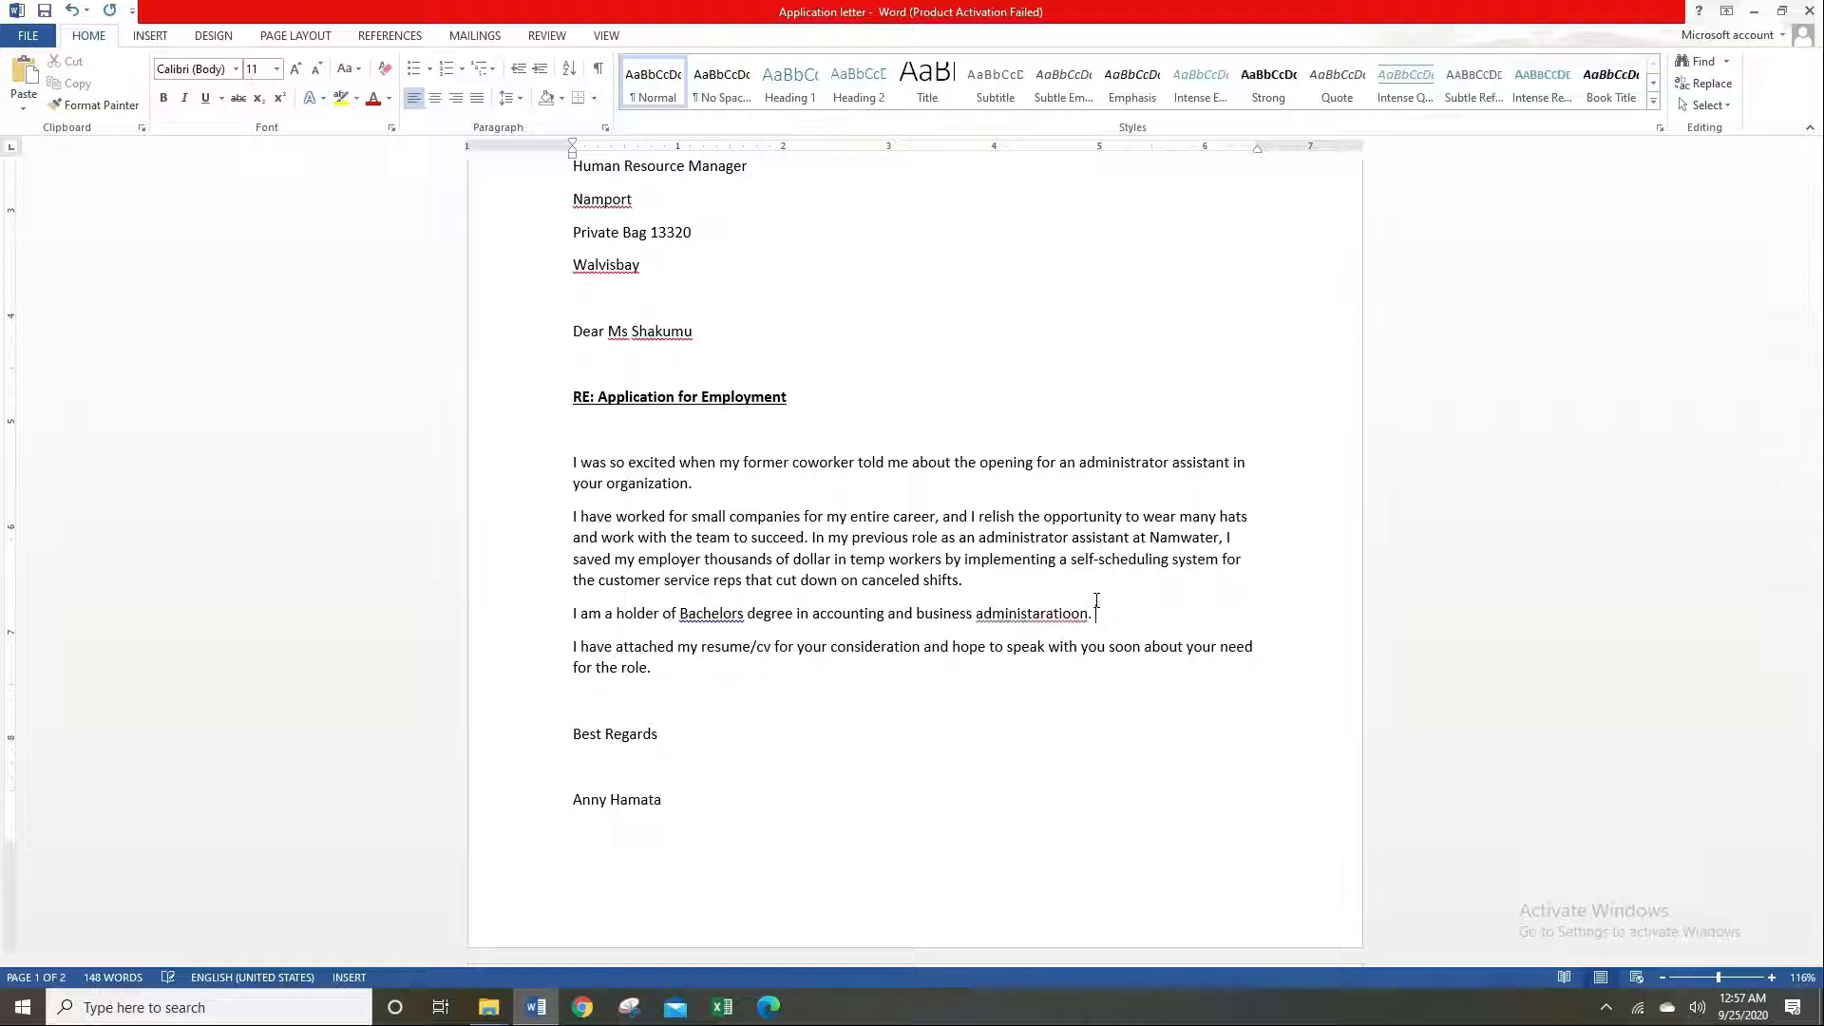
Continue the new paragraph with "I have 3 years of experience." and add an empty line below it.
text( I have )
text(3 )
text(years )
text(of e)
text(xperienc)
text(e)
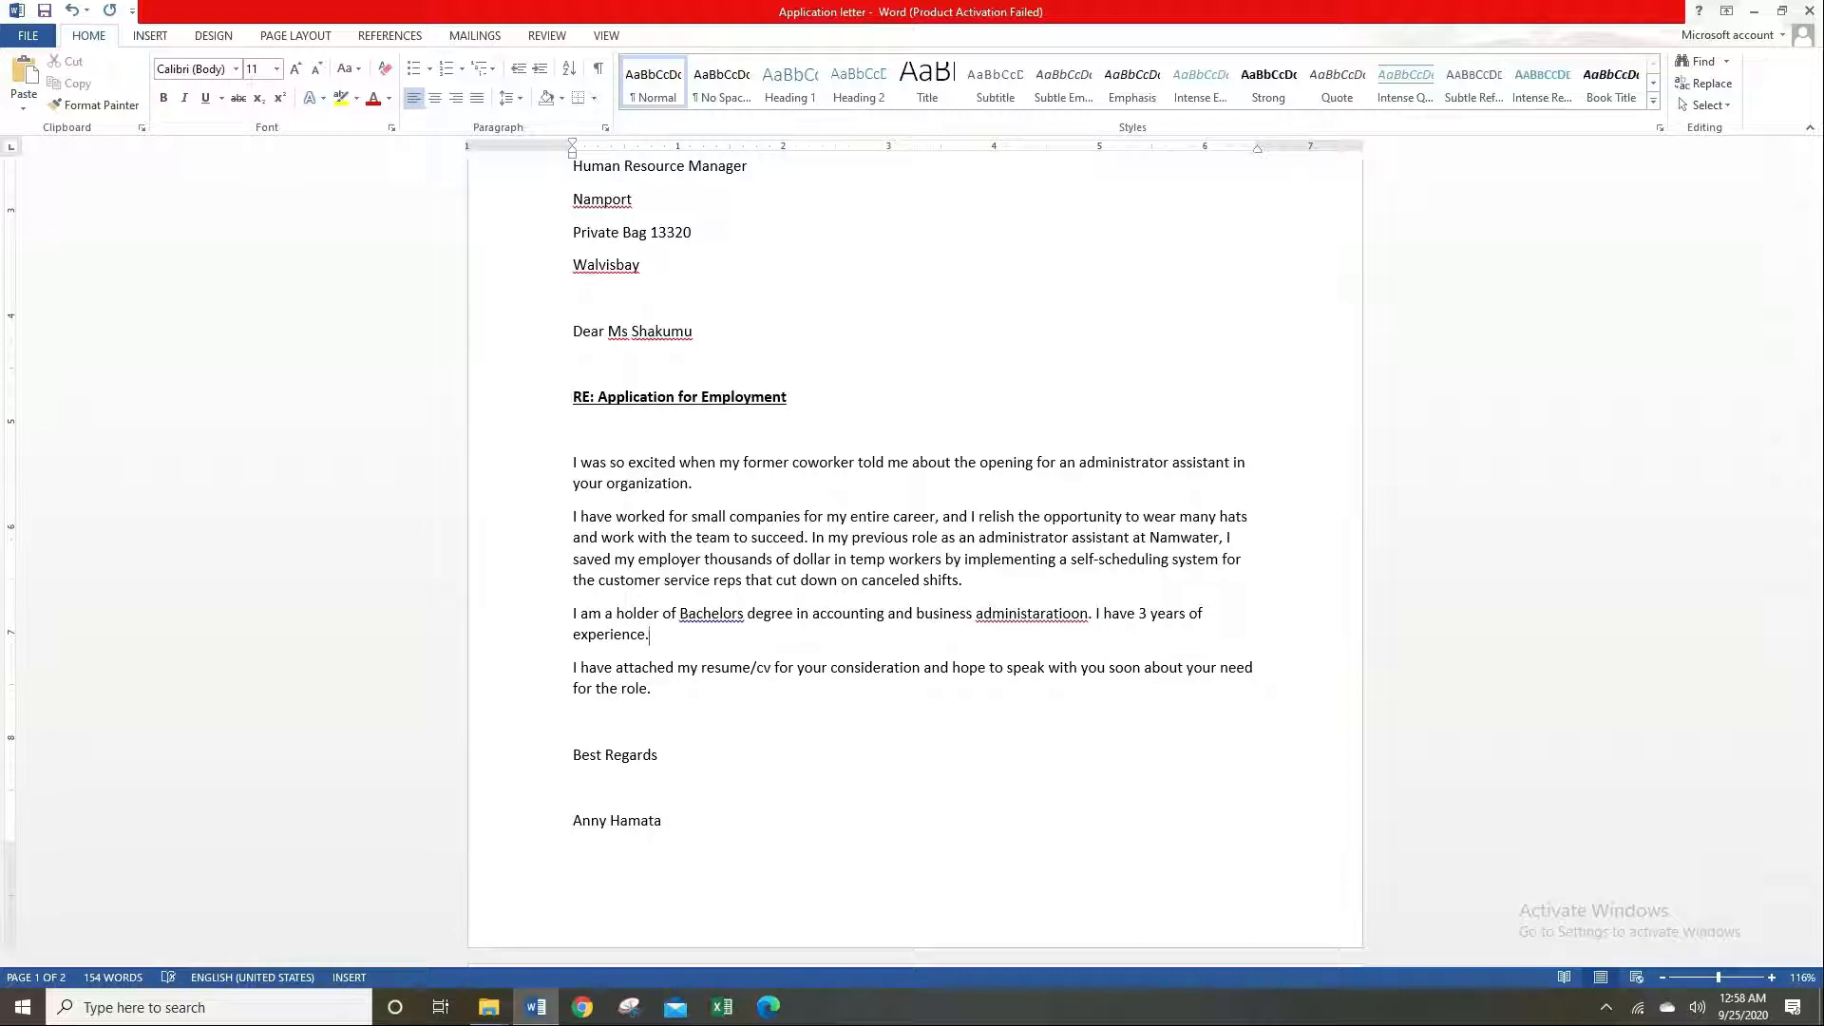
text(.)
key(Return)
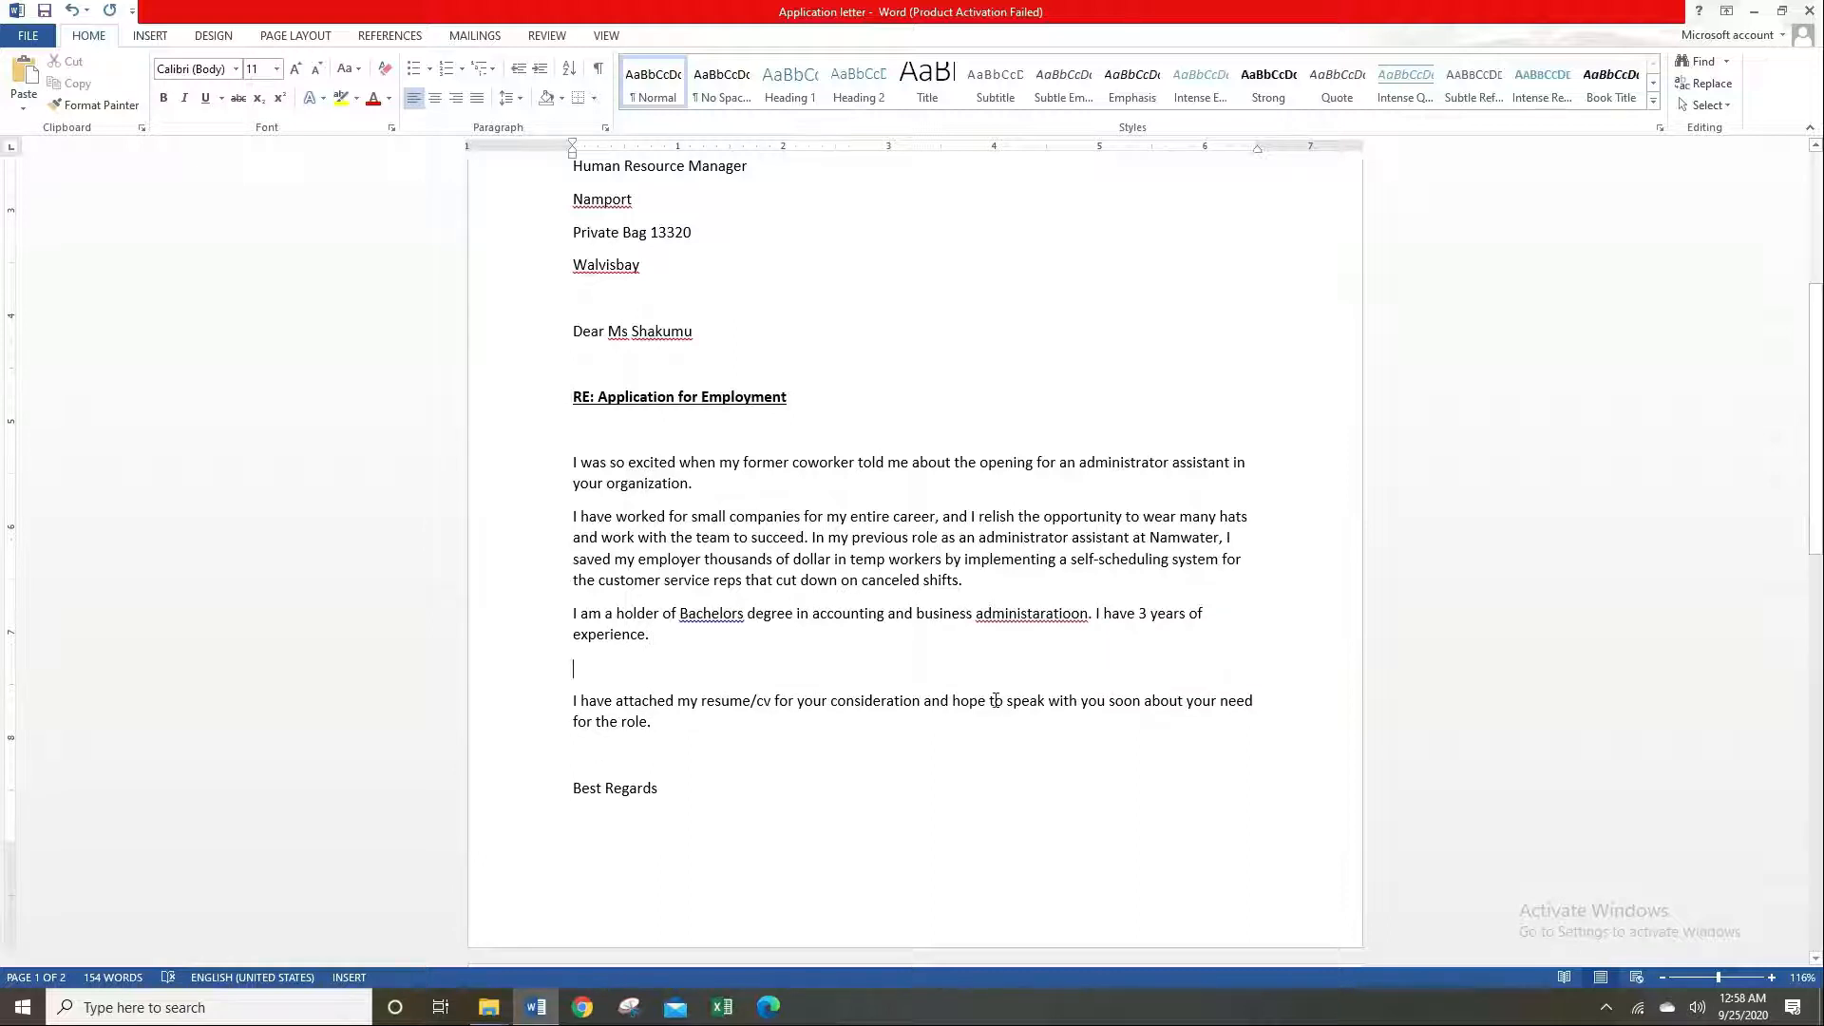
Check how the letter's body, closing and signature are laid out across the page break.
scroll(994, 692, down, 3)
scroll(995, 691, up, 3)
scroll(996, 691, down, 3)
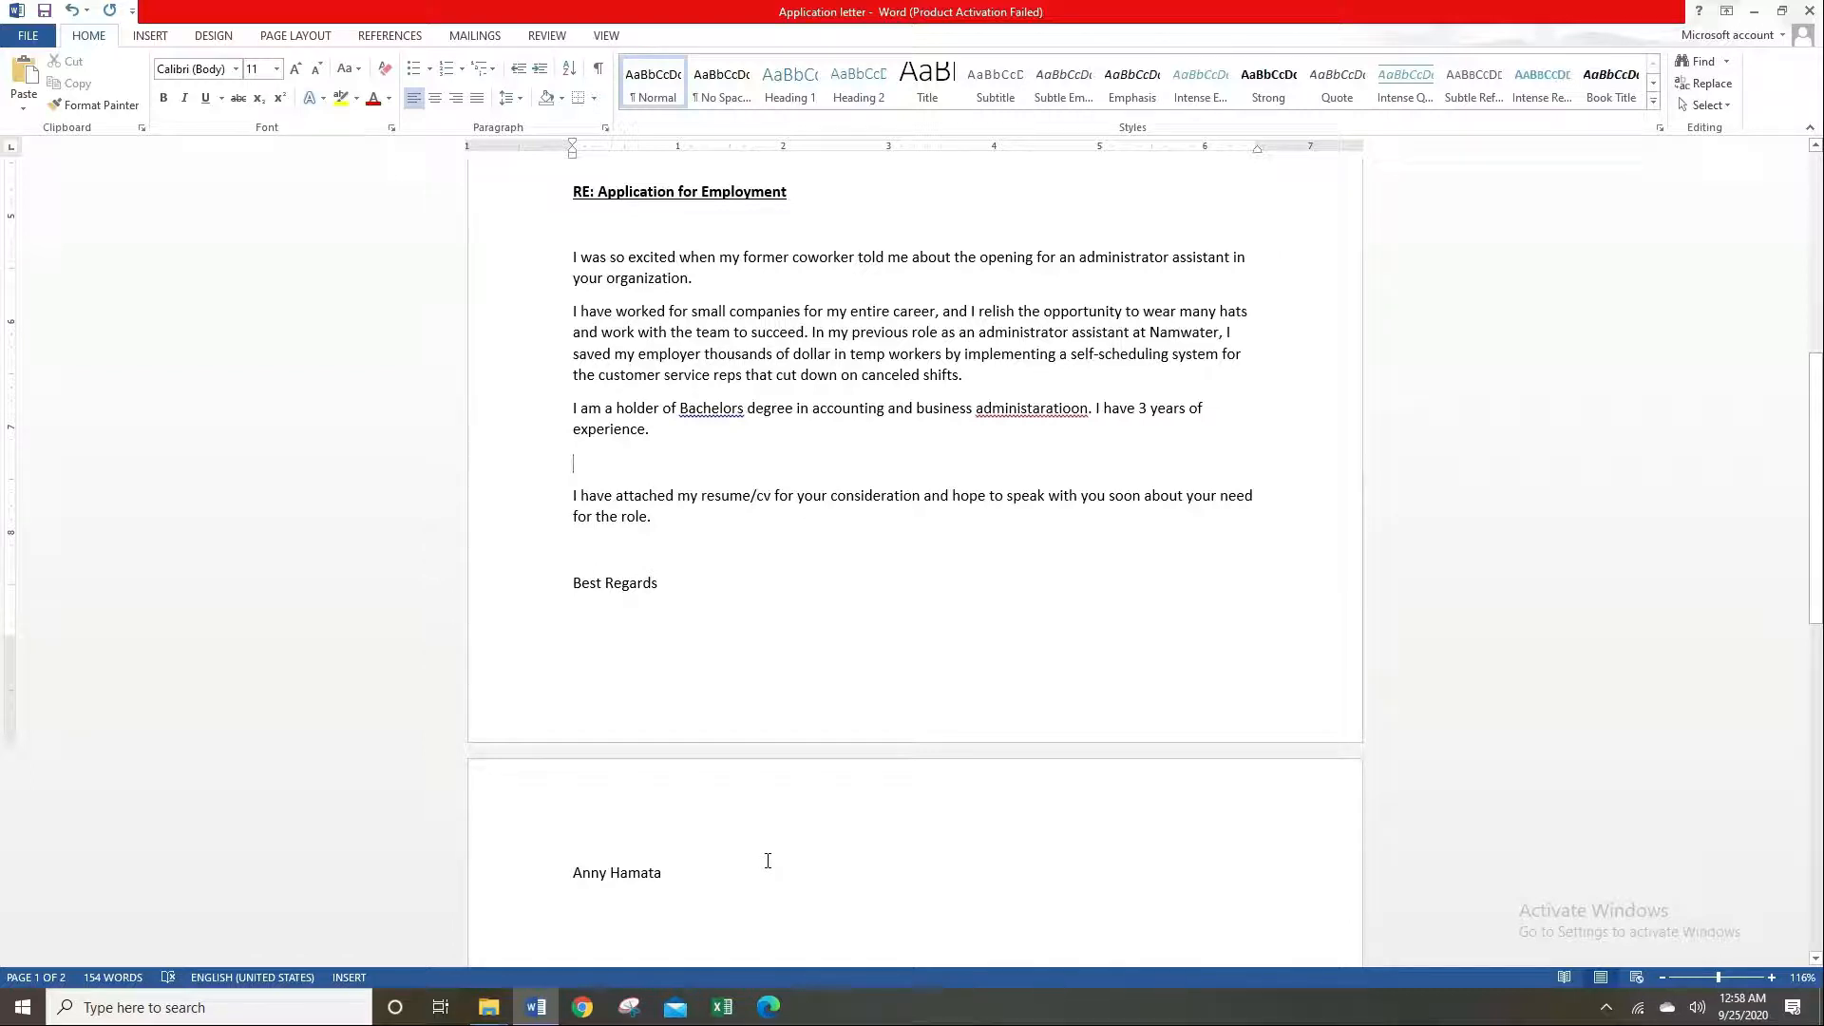
scroll(906, 653, up, 10)
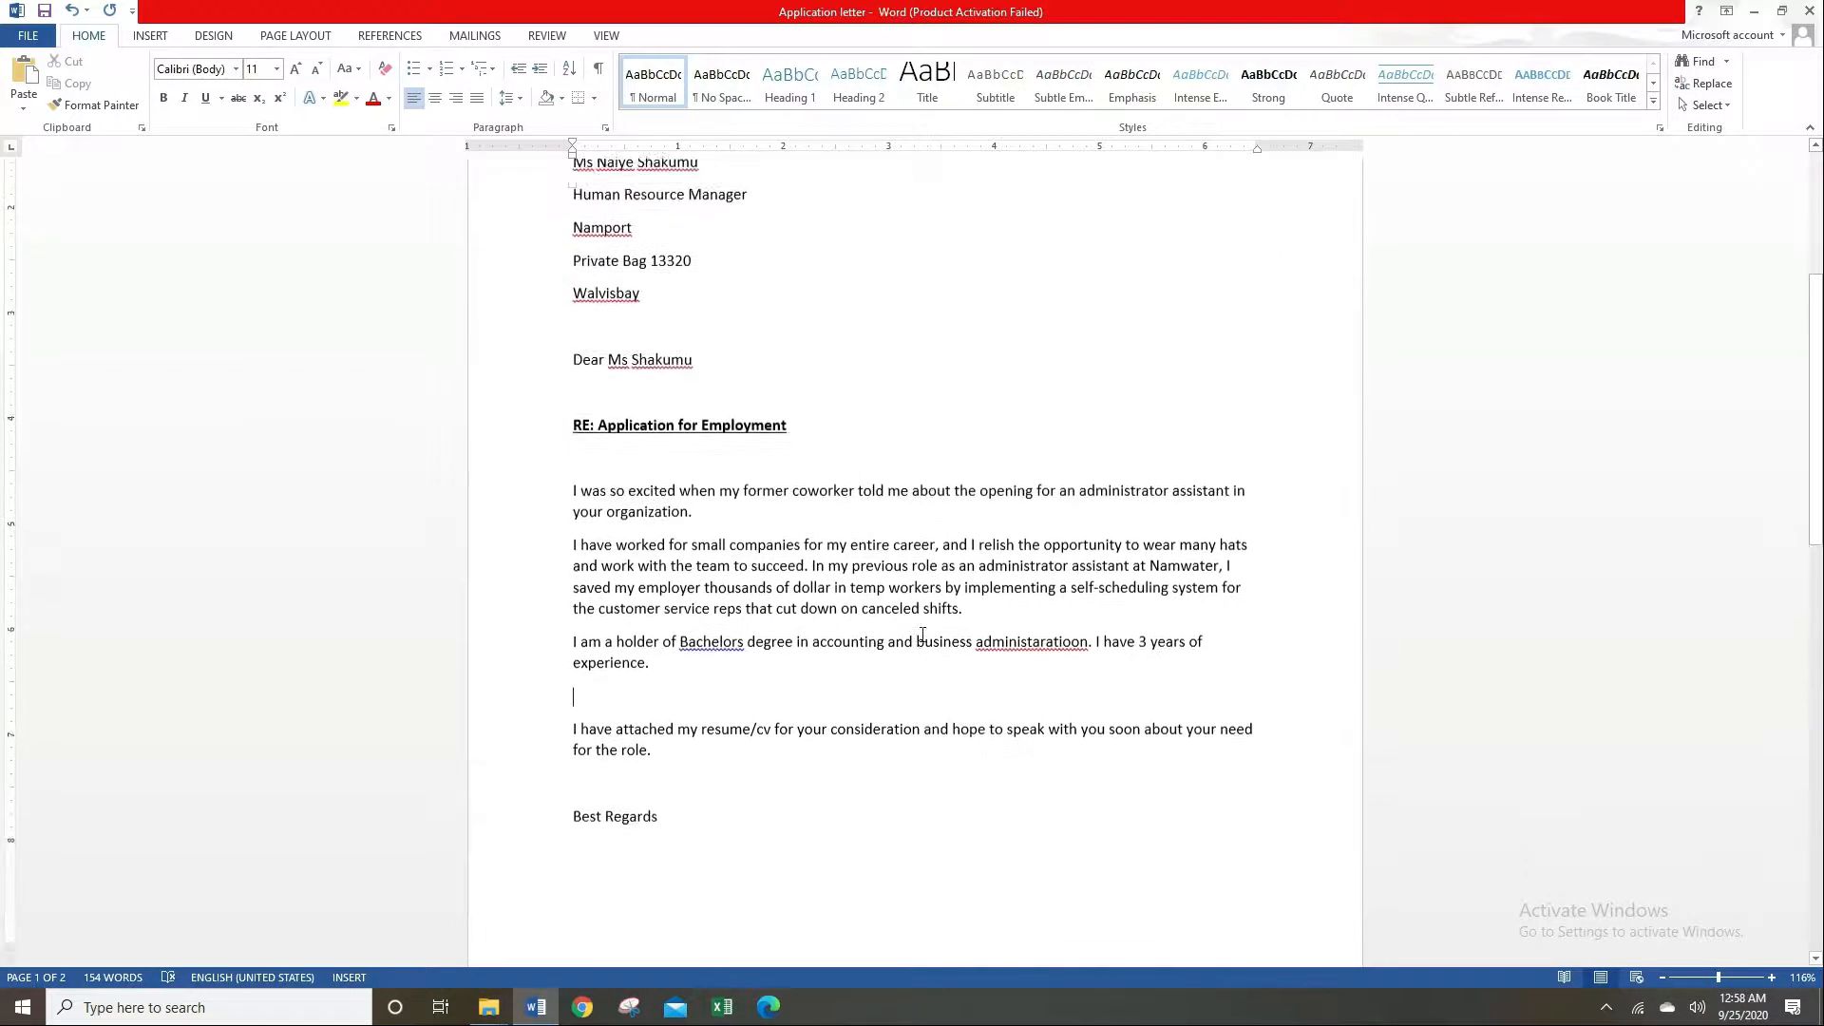
scroll(926, 625, down, 10)
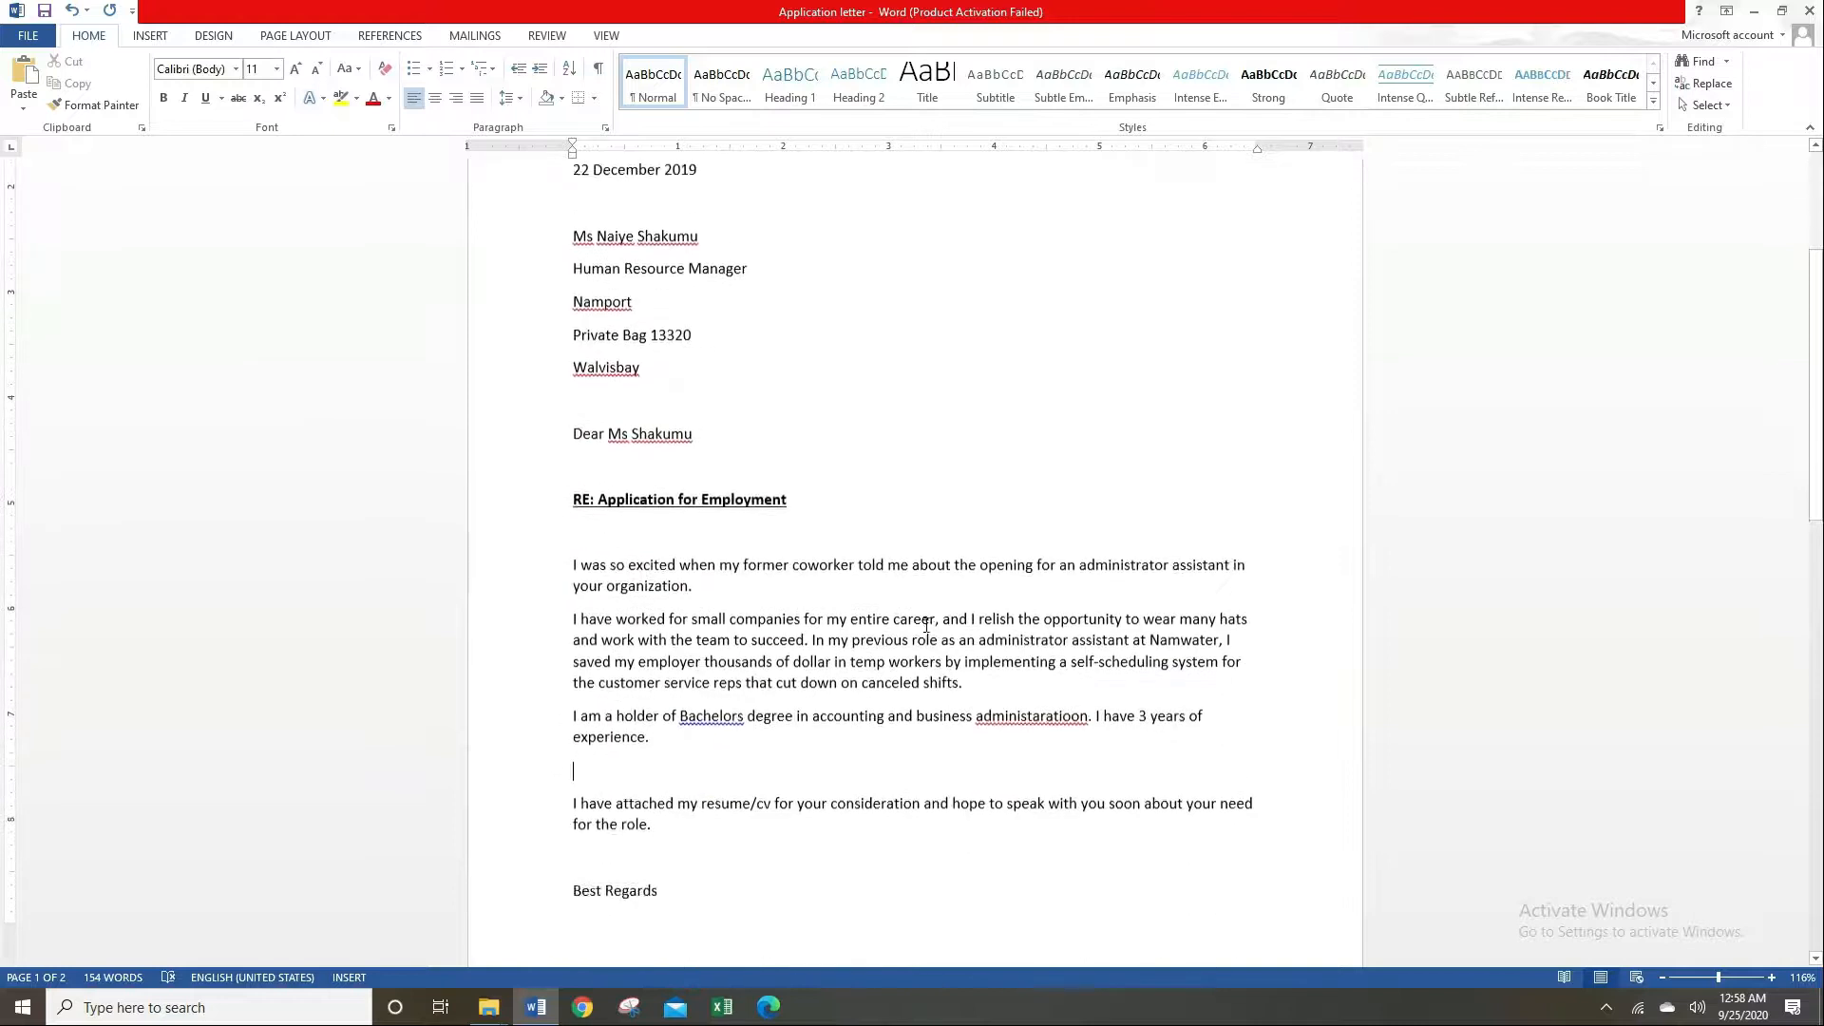
Reduce the page's bottom margin so the closing and signature fit on the same page as the letter body.
scroll(929, 432, up, 4)
scroll(929, 428, down, 10)
scroll(810, 616, up, 7)
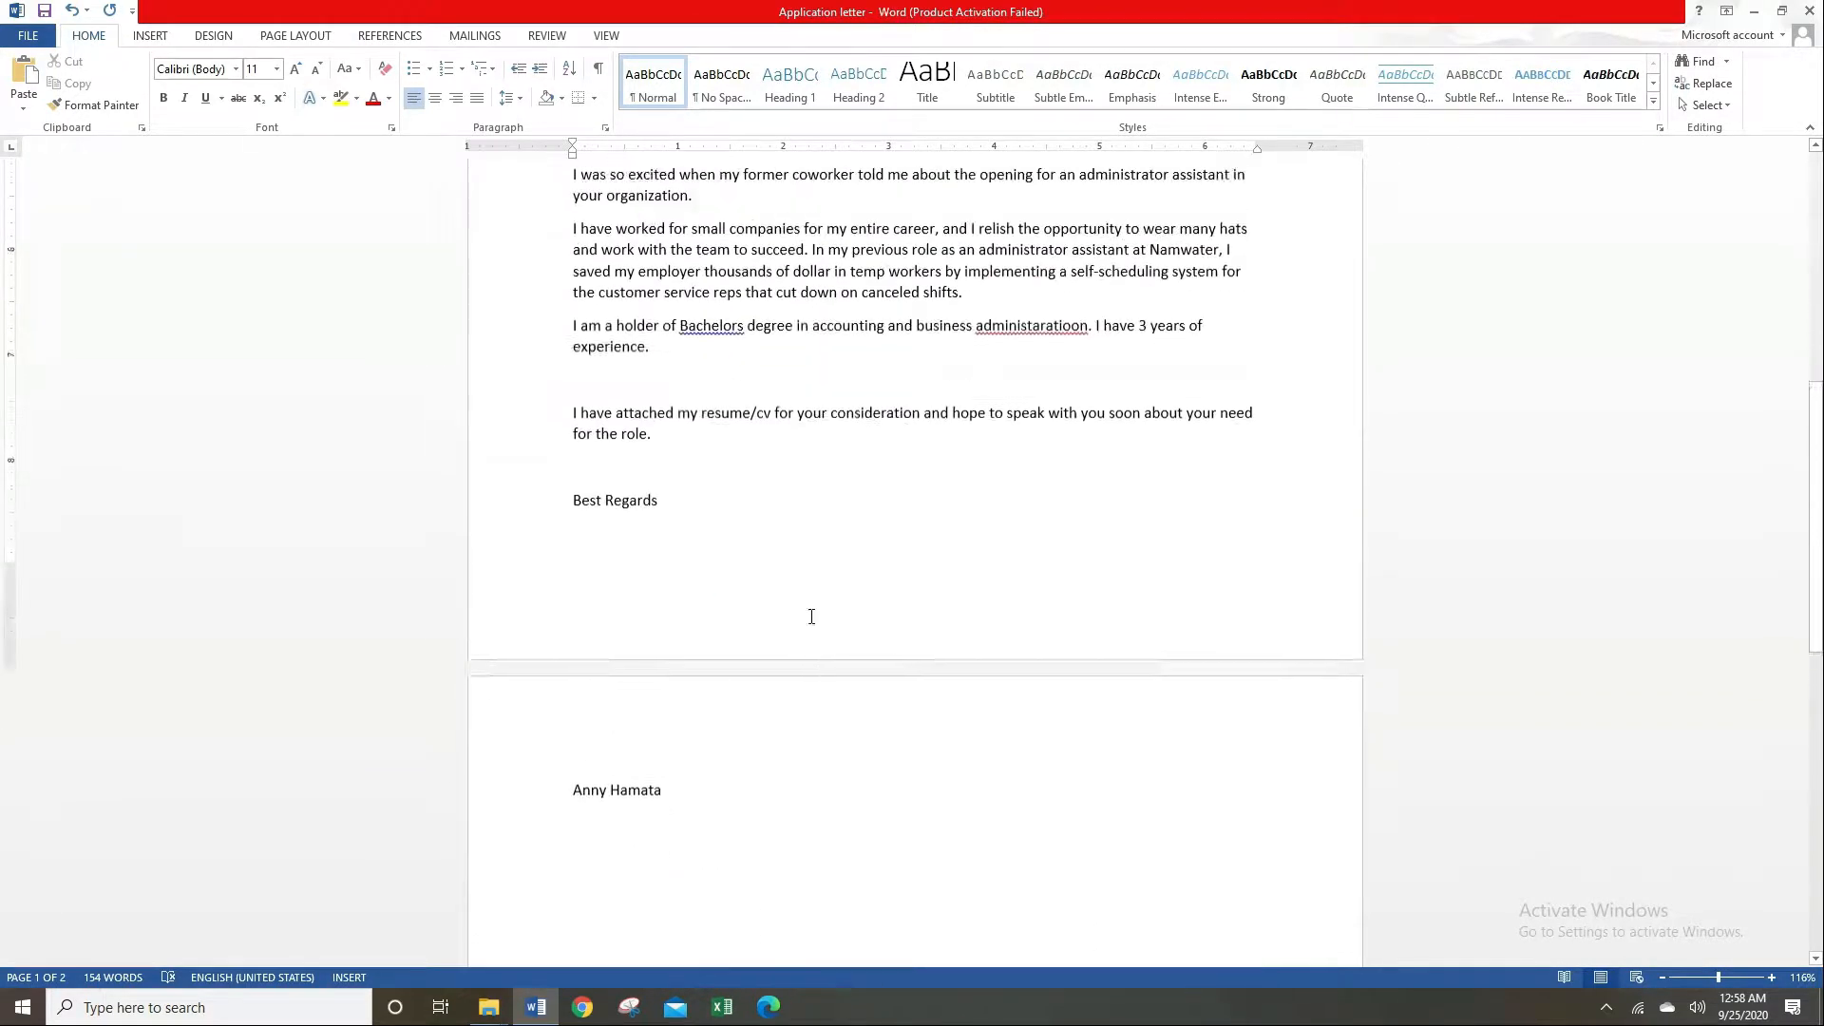
click(812, 612)
scroll(810, 622, down, 4)
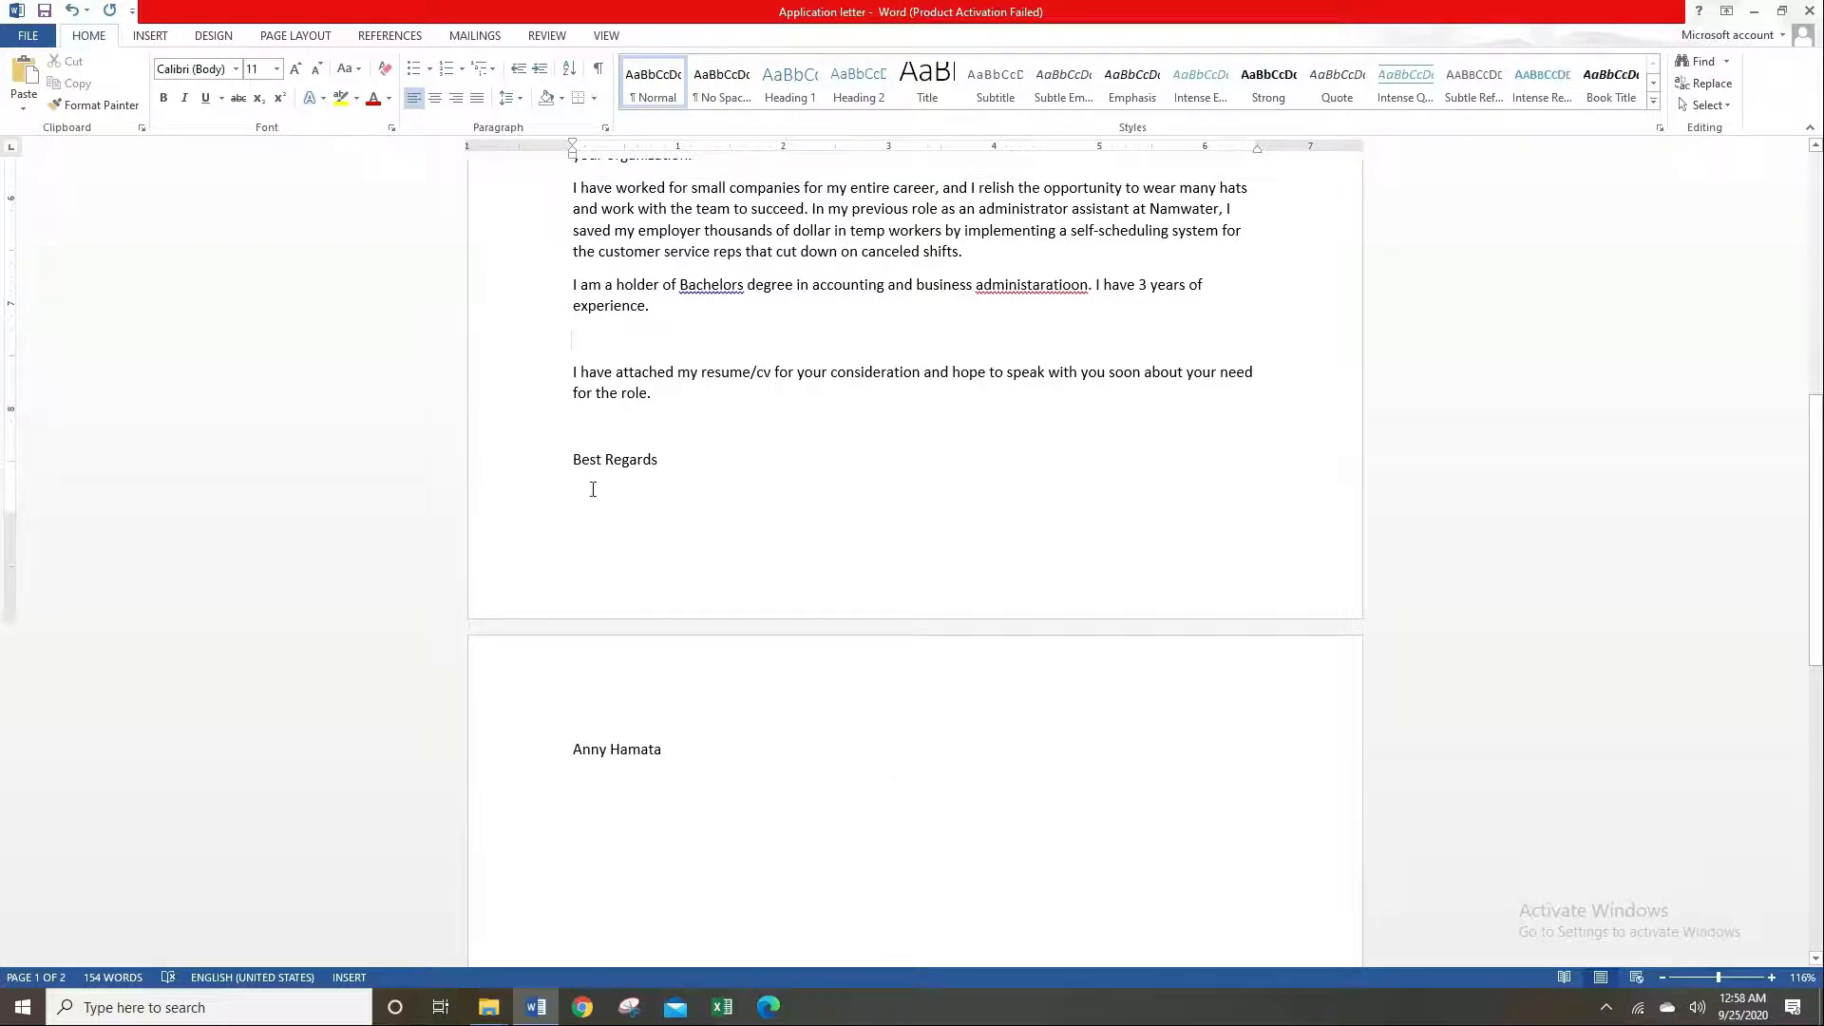
drag(5, 516, 4, 589)
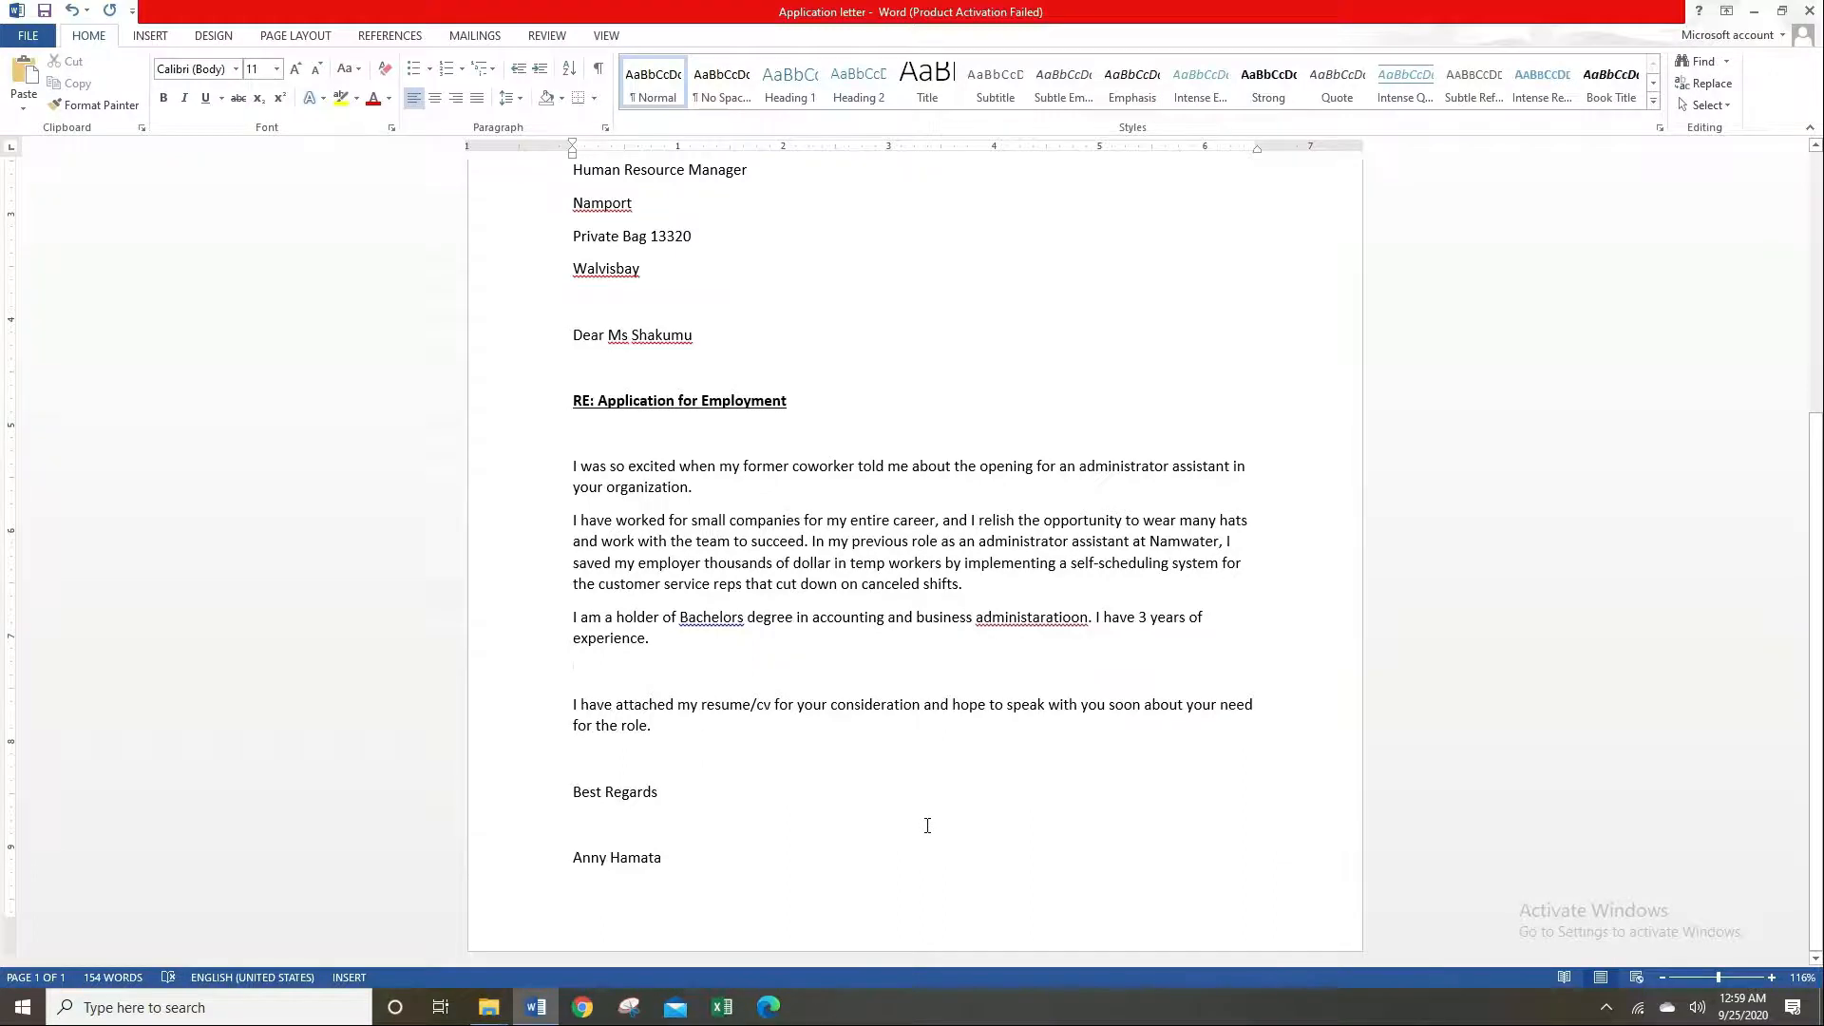
scroll(927, 825, up, 3)
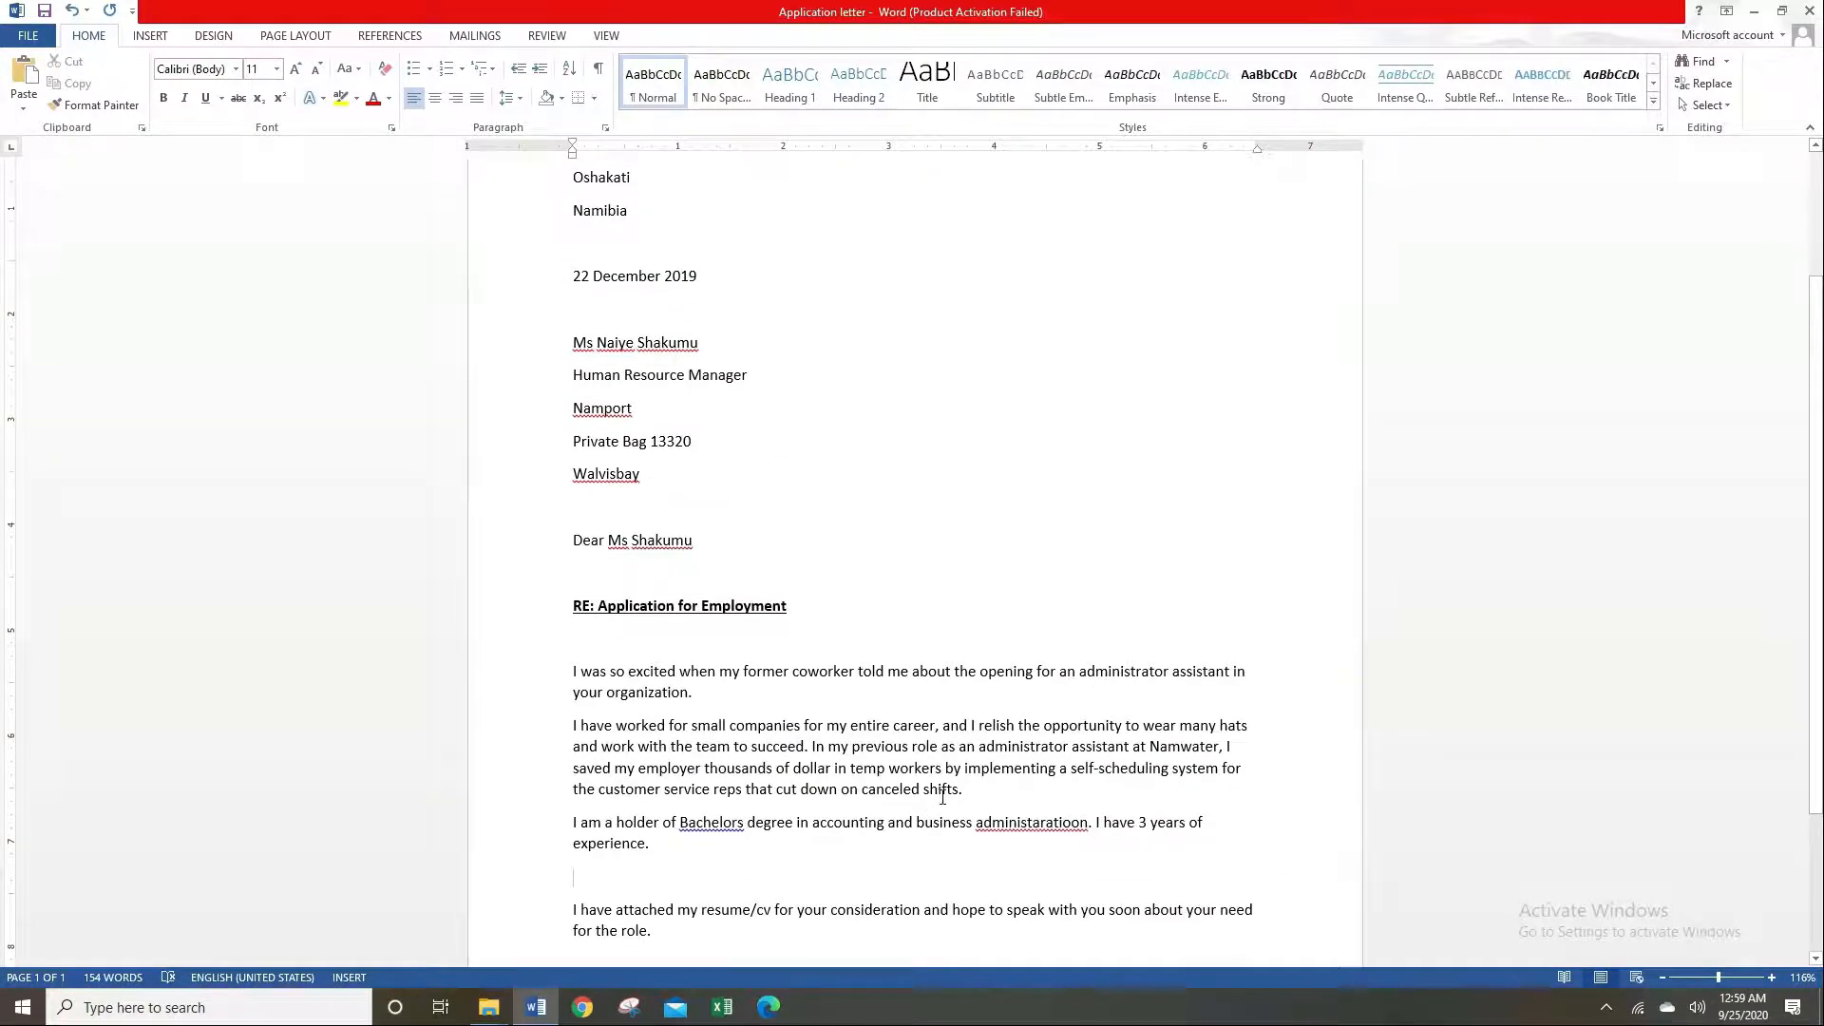
scroll(944, 712, down, 3)
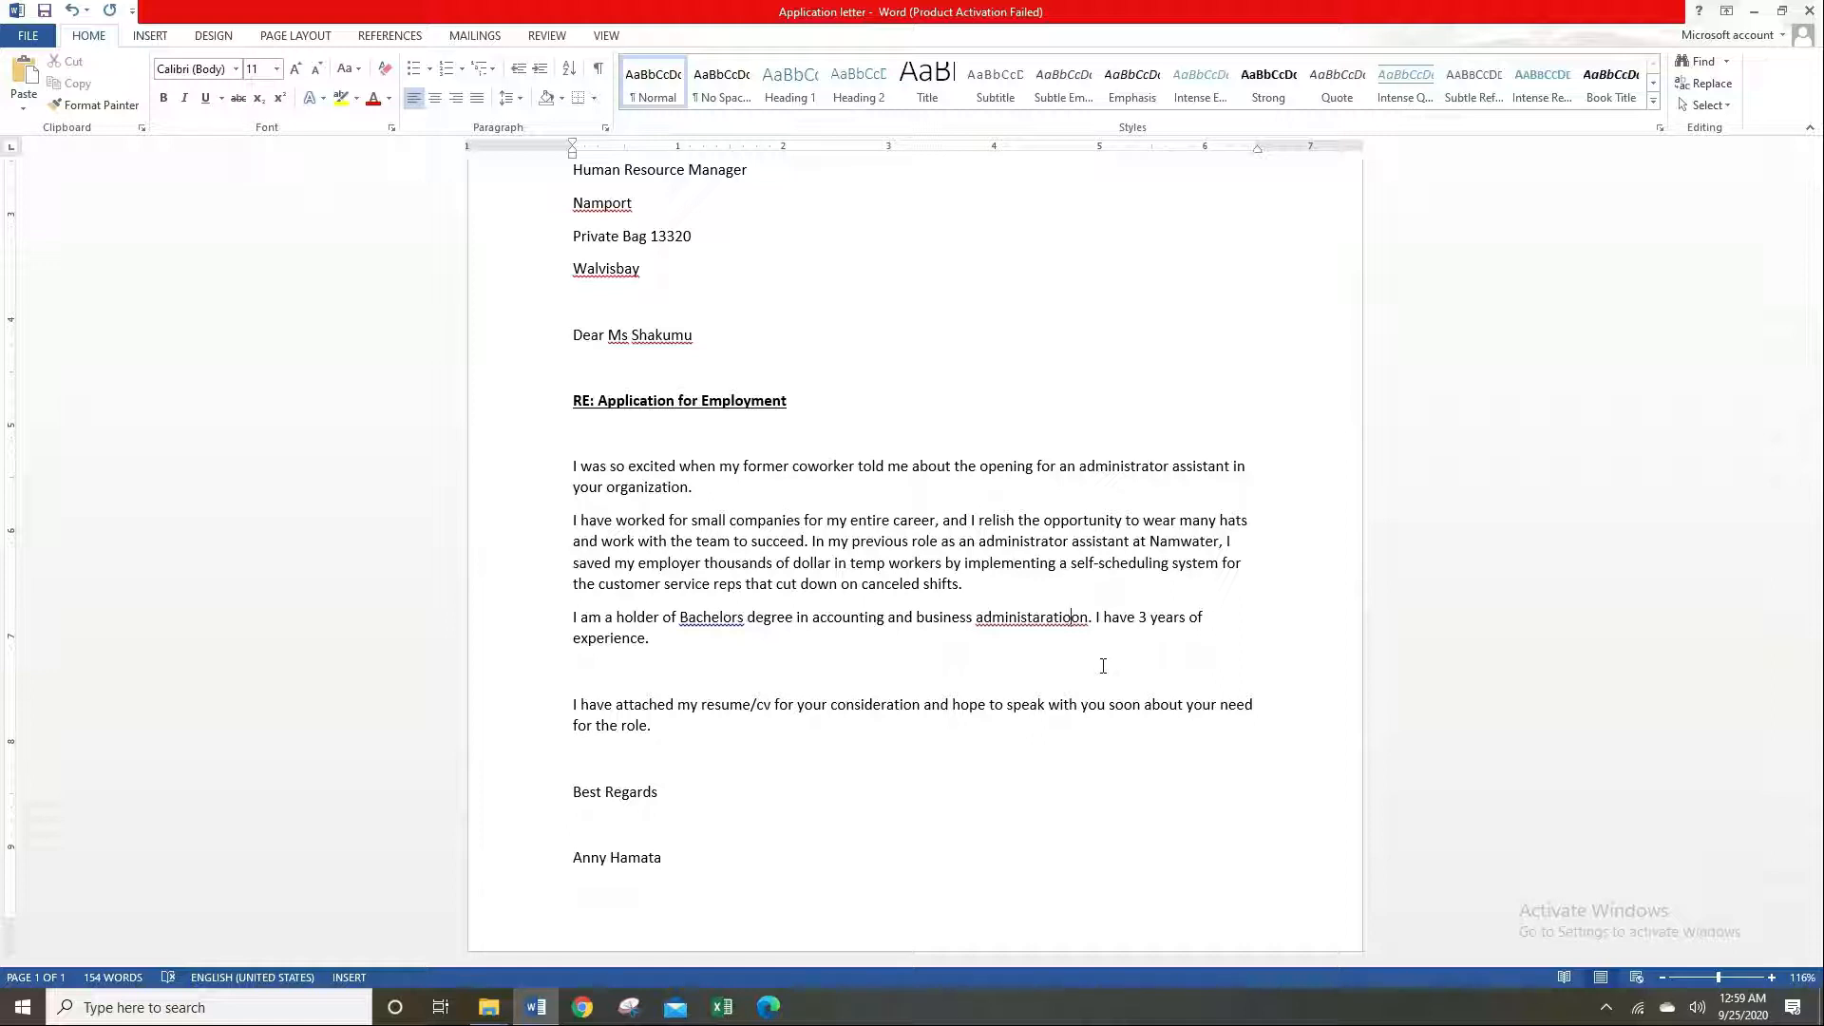
Correct the misspelled word after "business" in the qualifications paragraph to "administration".
key(BackSpace)
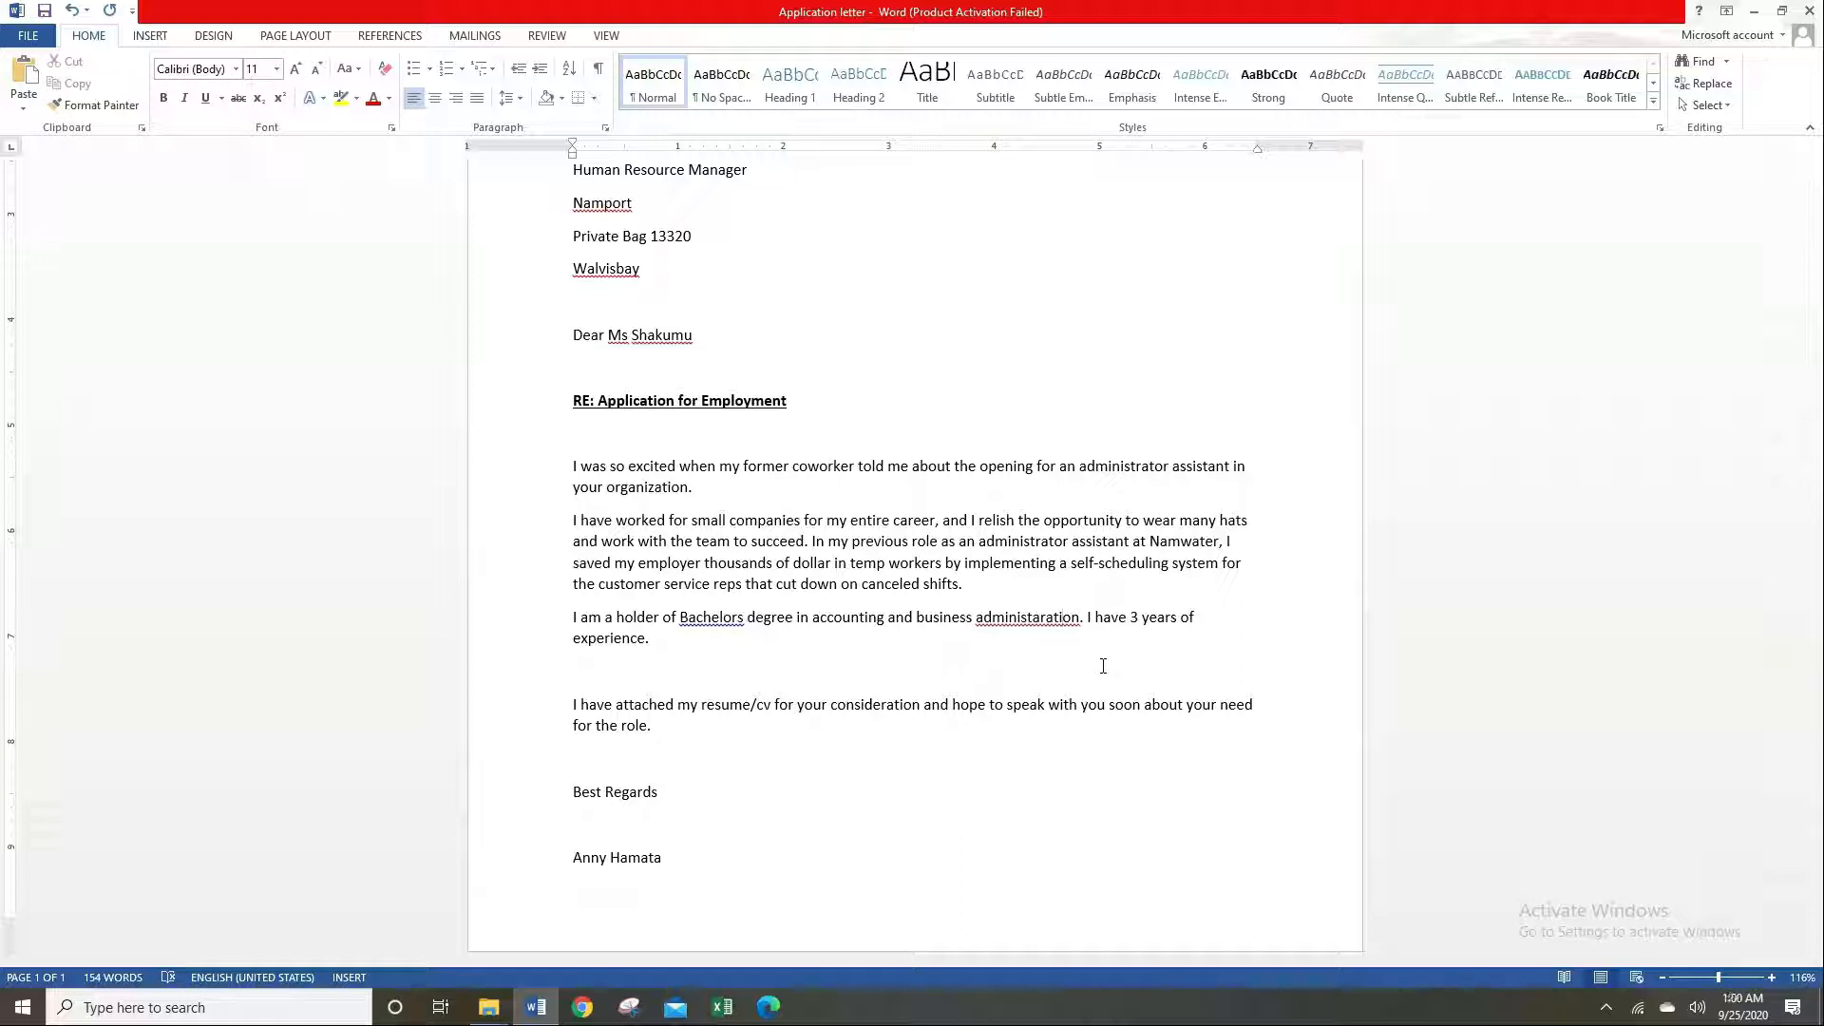
click(1097, 726)
key(BackSpace)
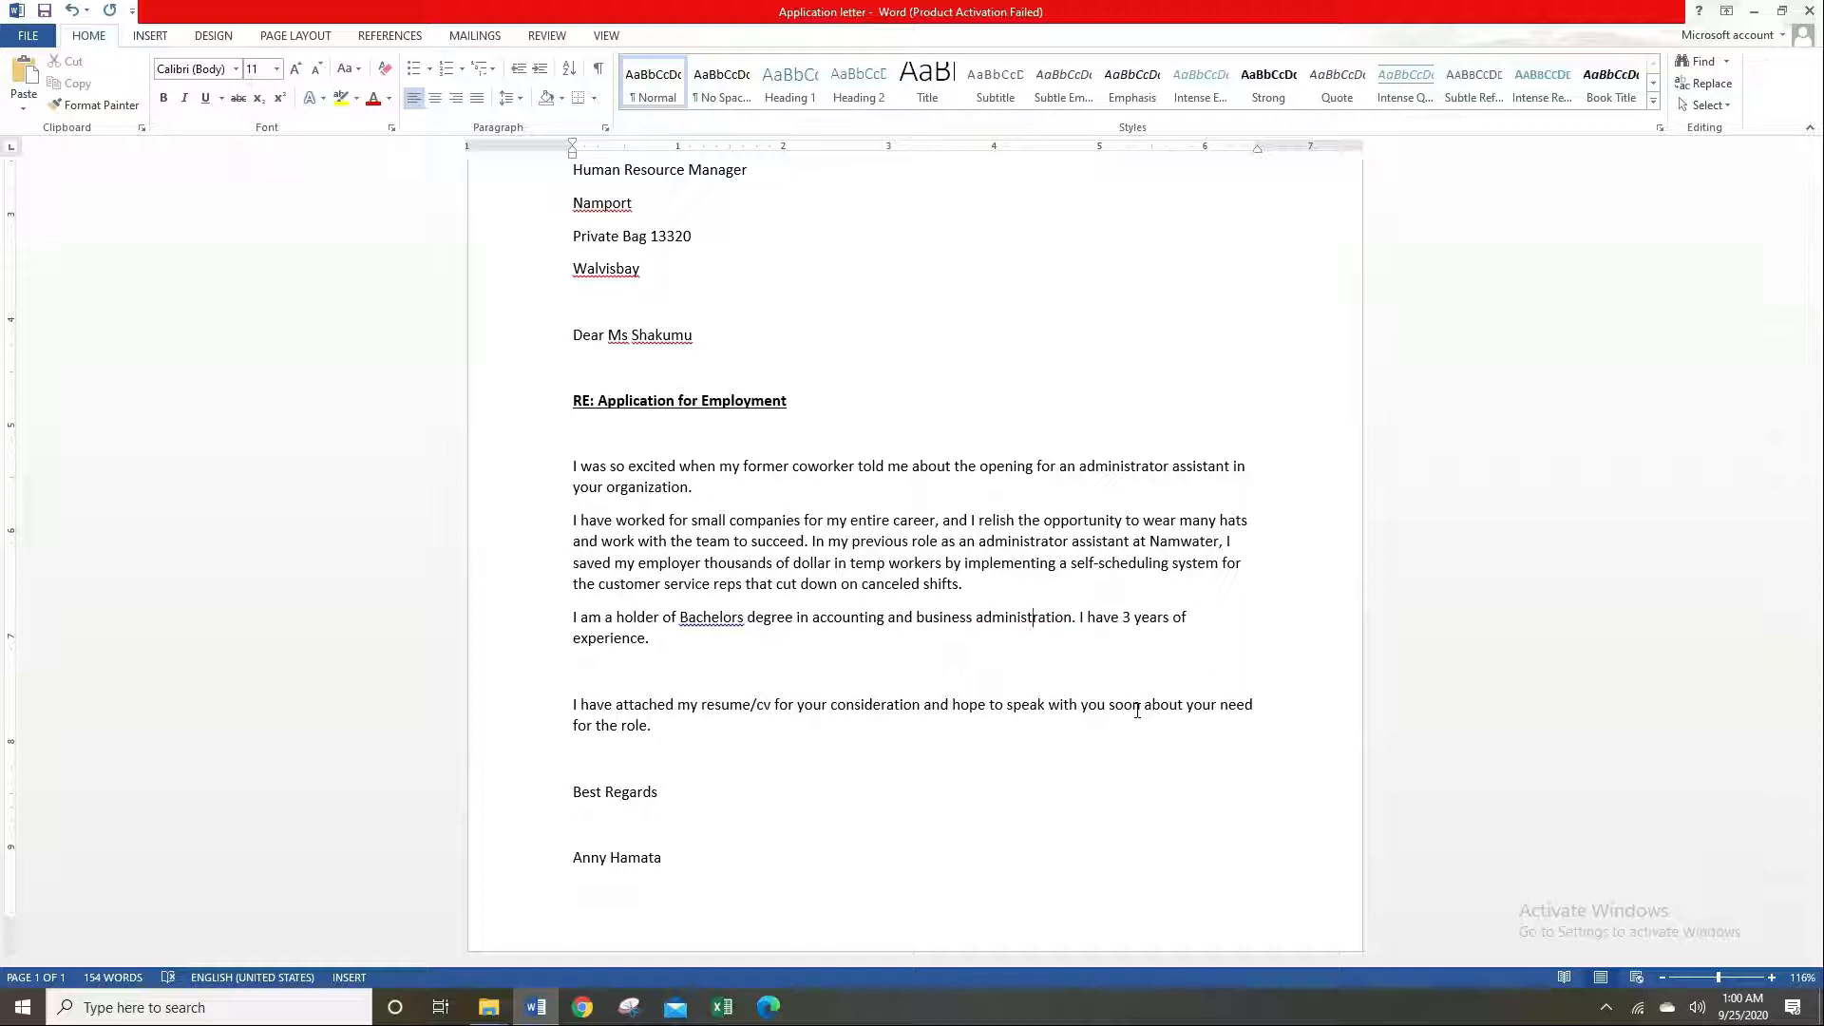
click(1092, 666)
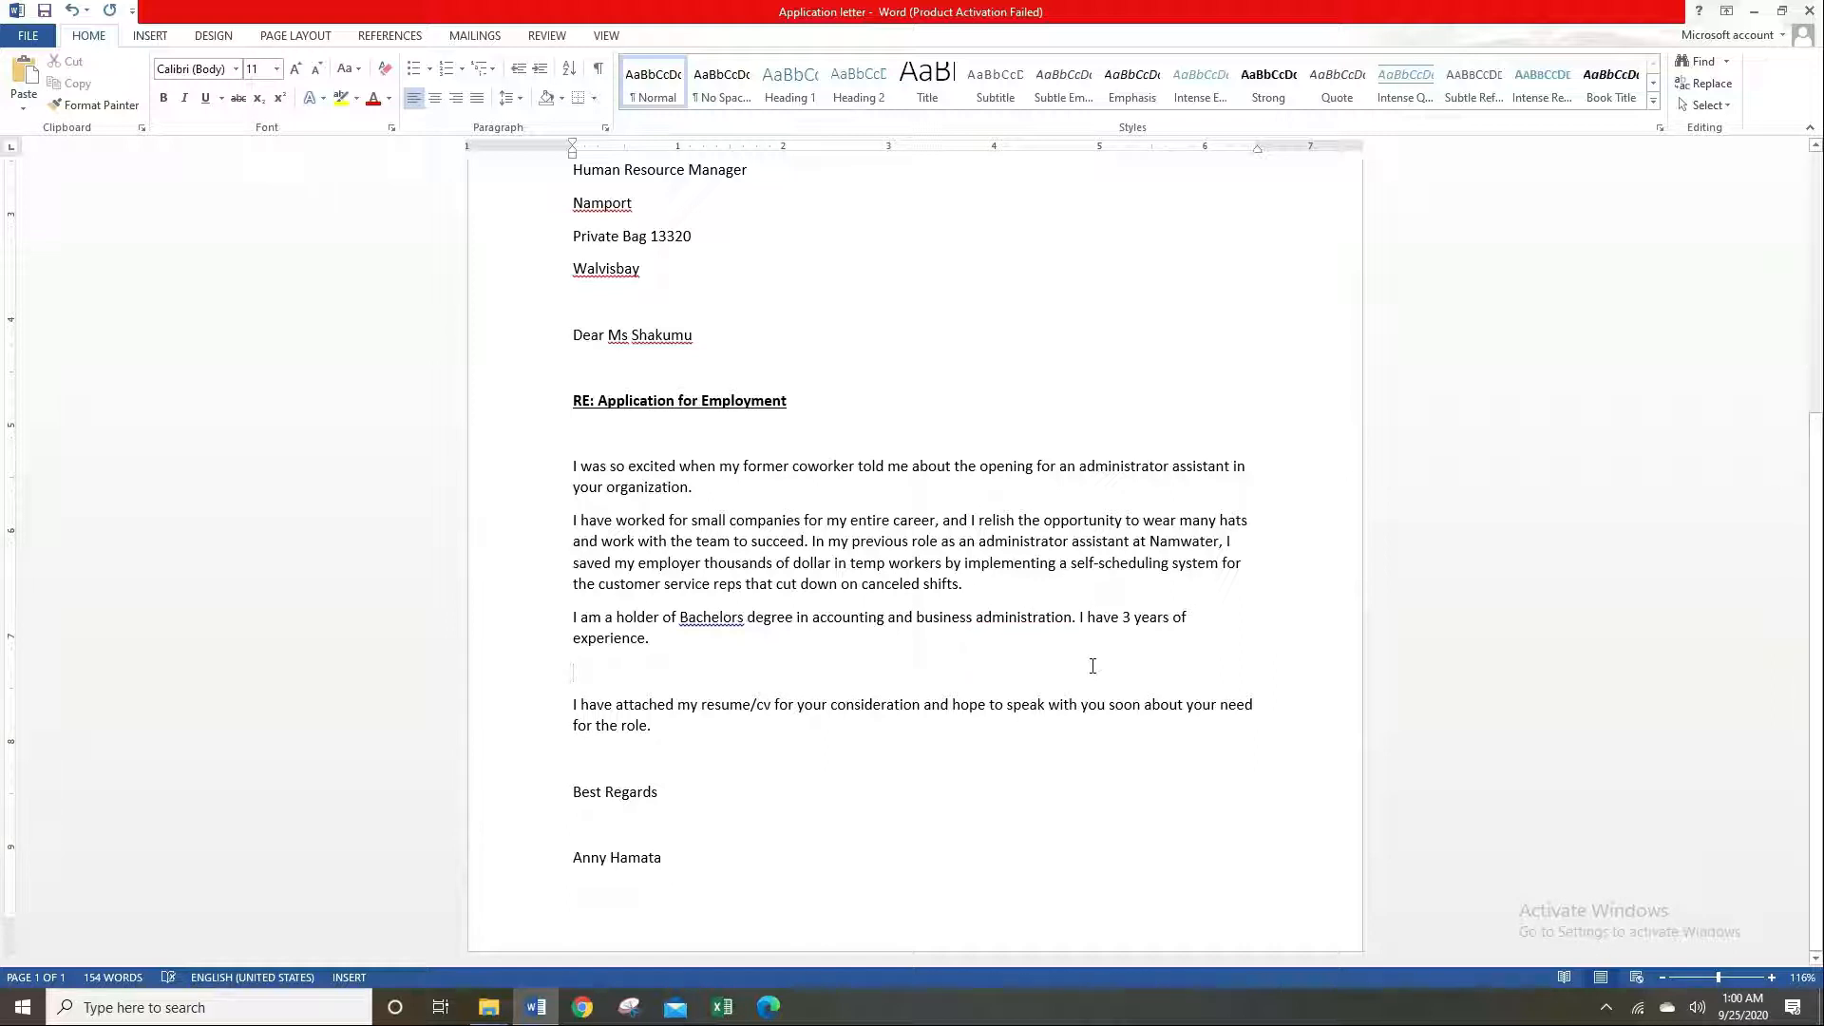
scroll(1092, 665, down, 1)
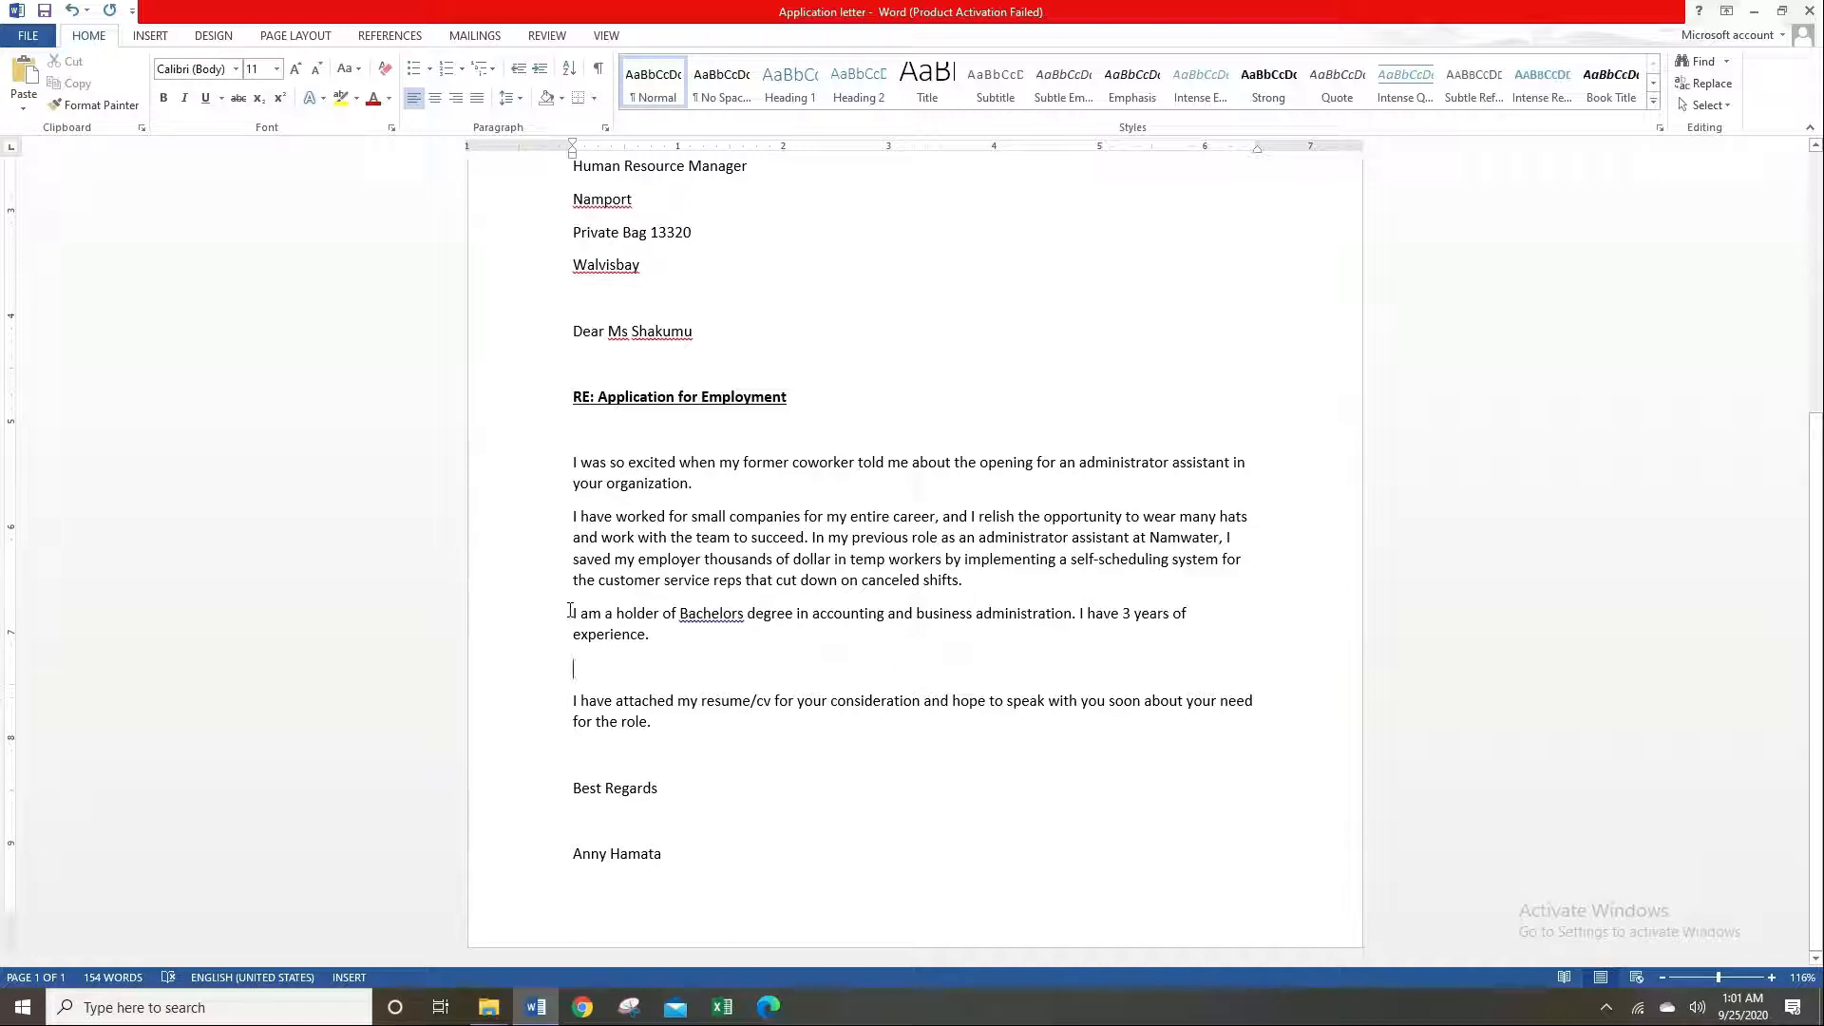
Cut the paragraph starting "I am a holder of Bachelors degree" and paste it on a new line after "your organization.".
click(719, 489)
drag(572, 612, 681, 630)
key(ctrl+c)
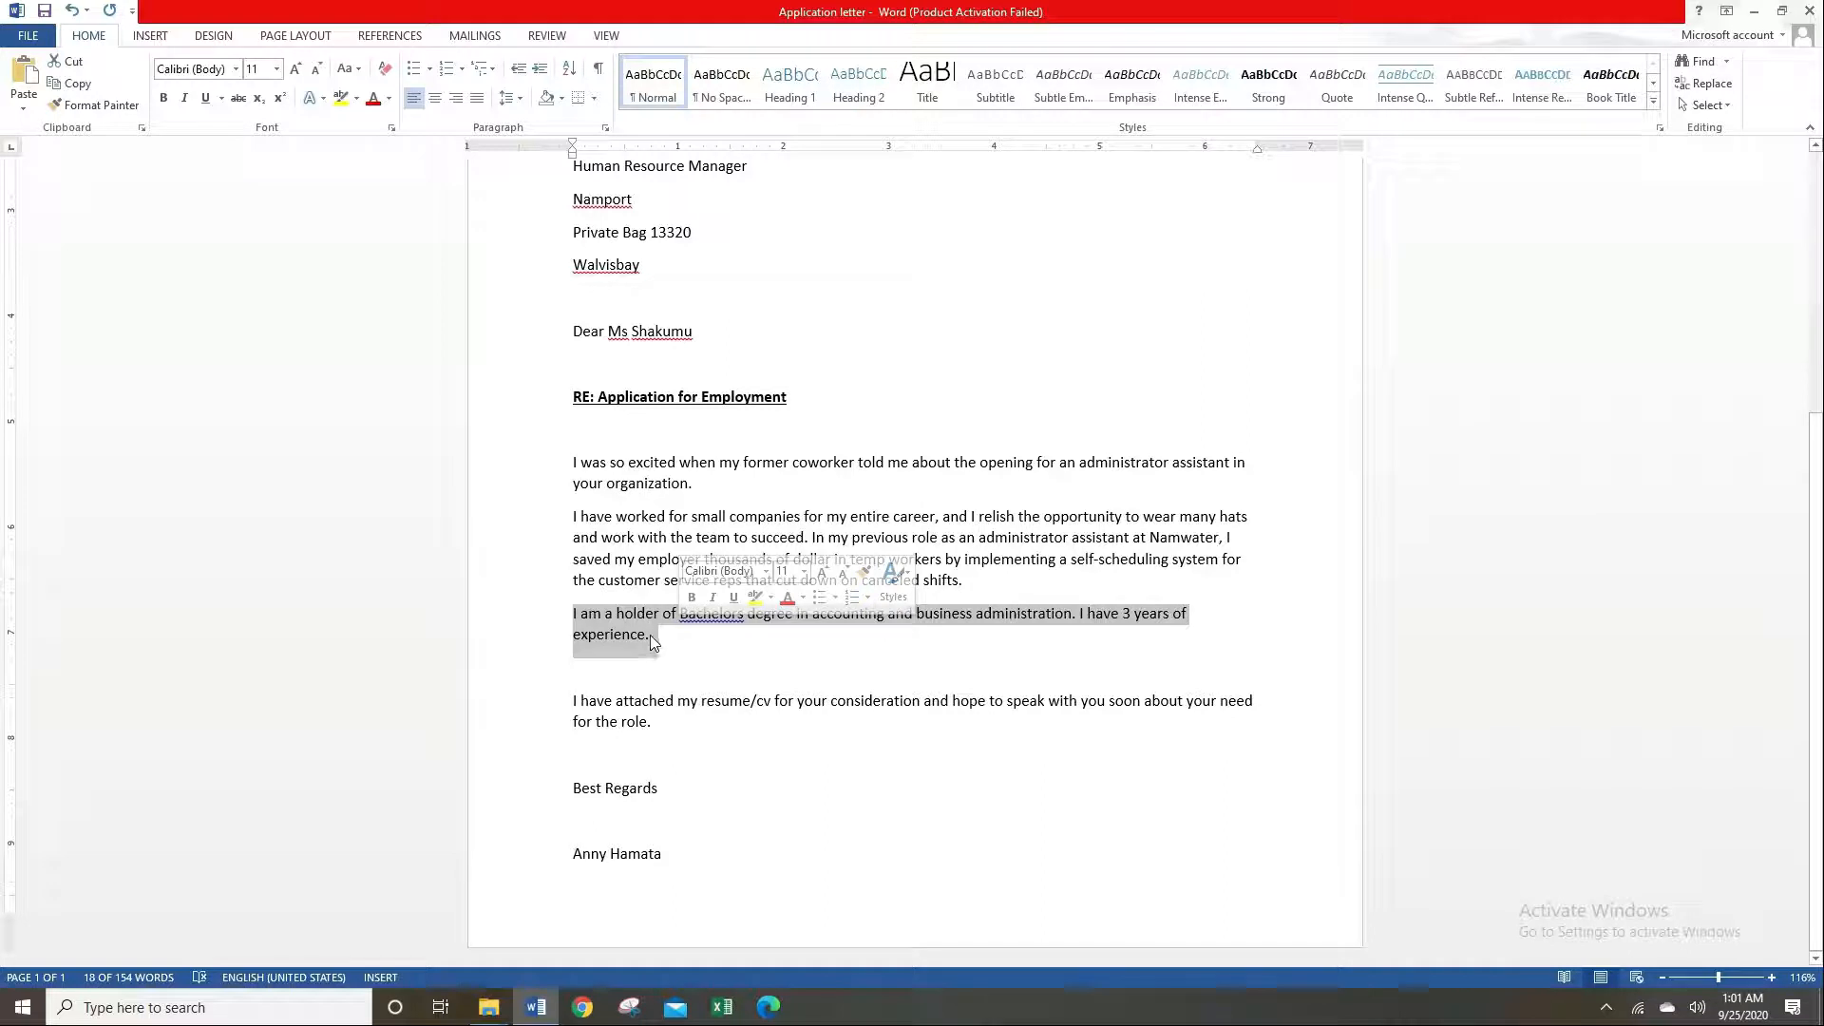
click(73, 63)
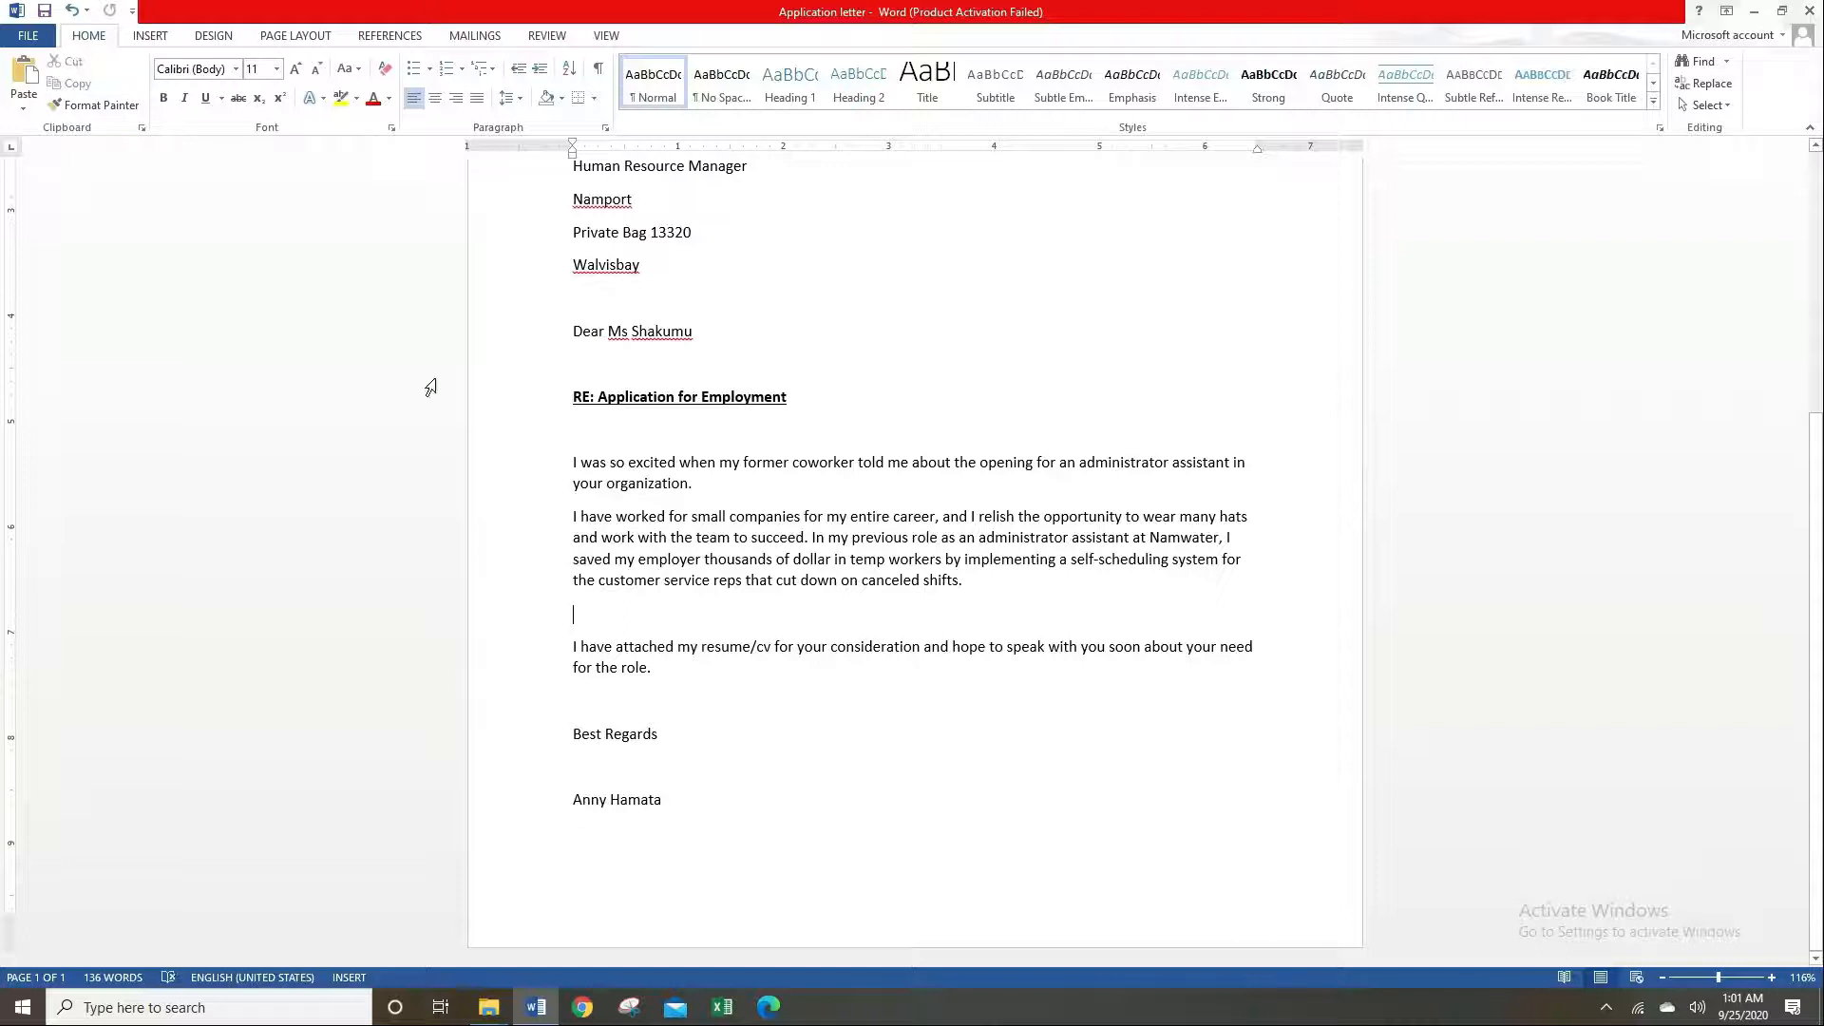
click(717, 486)
key(Return)
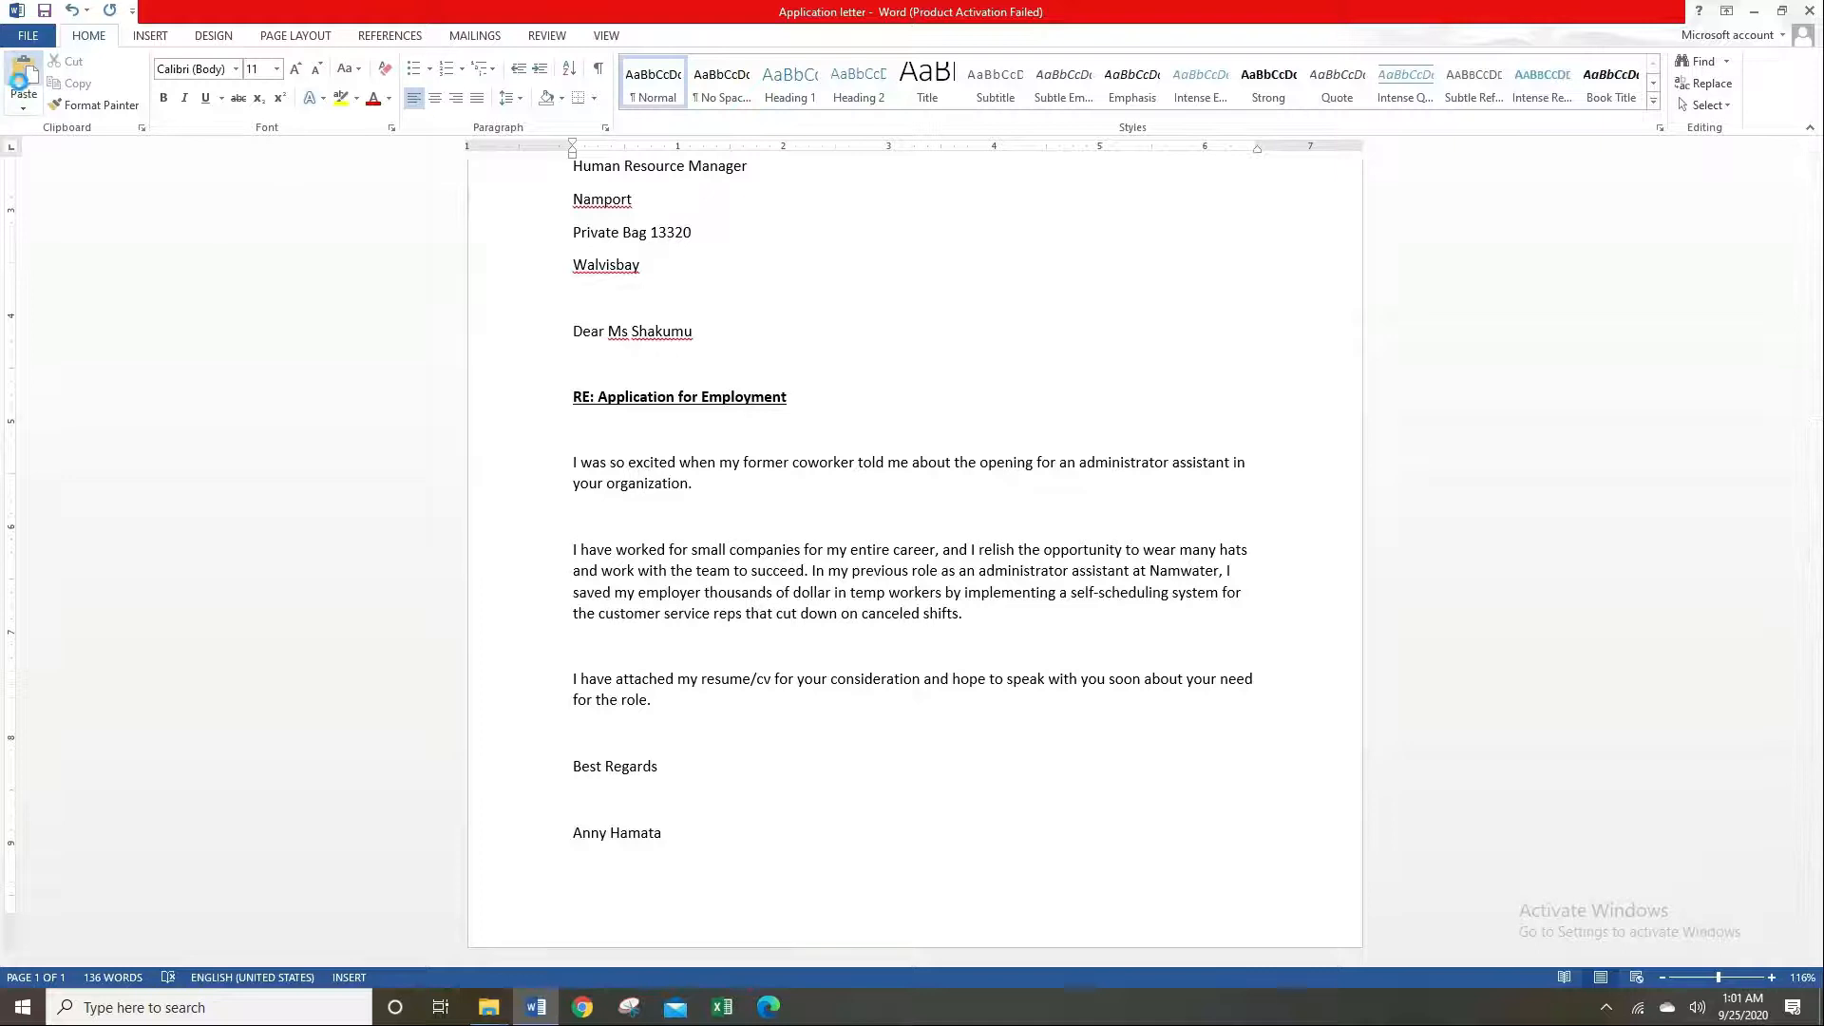
click(21, 88)
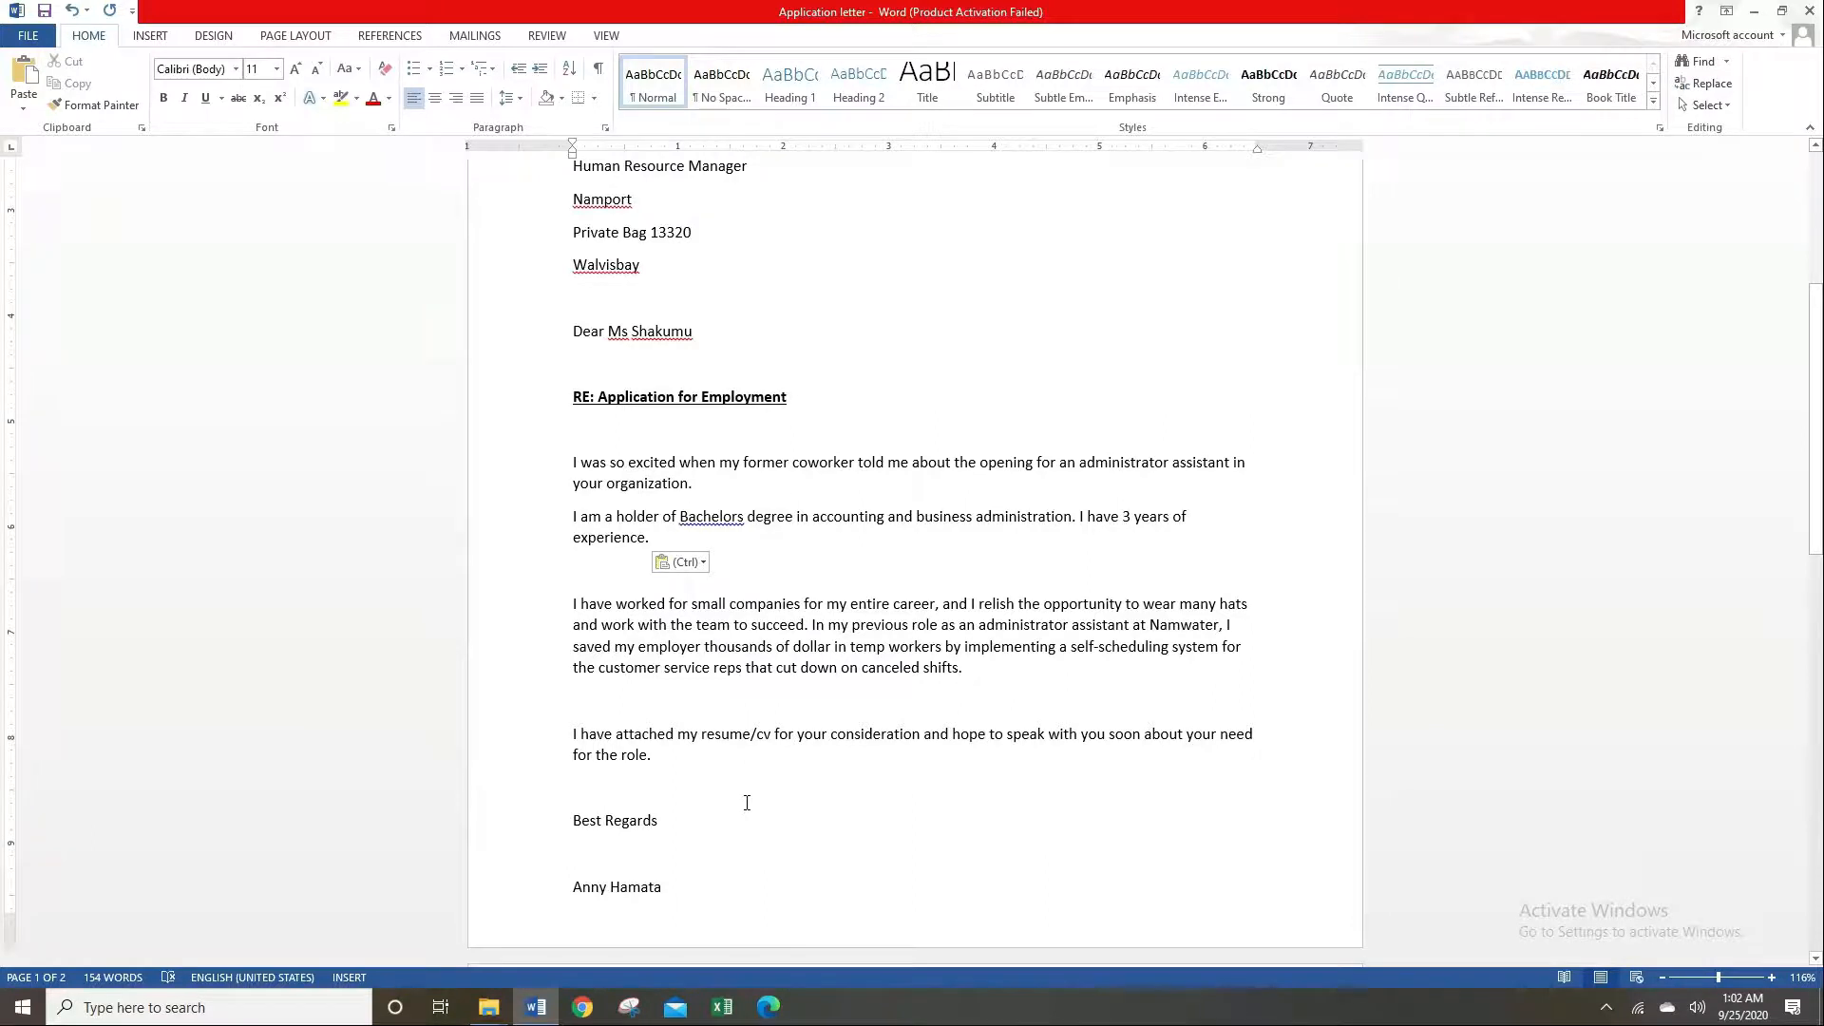
Copy the qualifications paragraph and paste the copy onto the empty line below "canceled shifts.".
scroll(753, 782, down, 2)
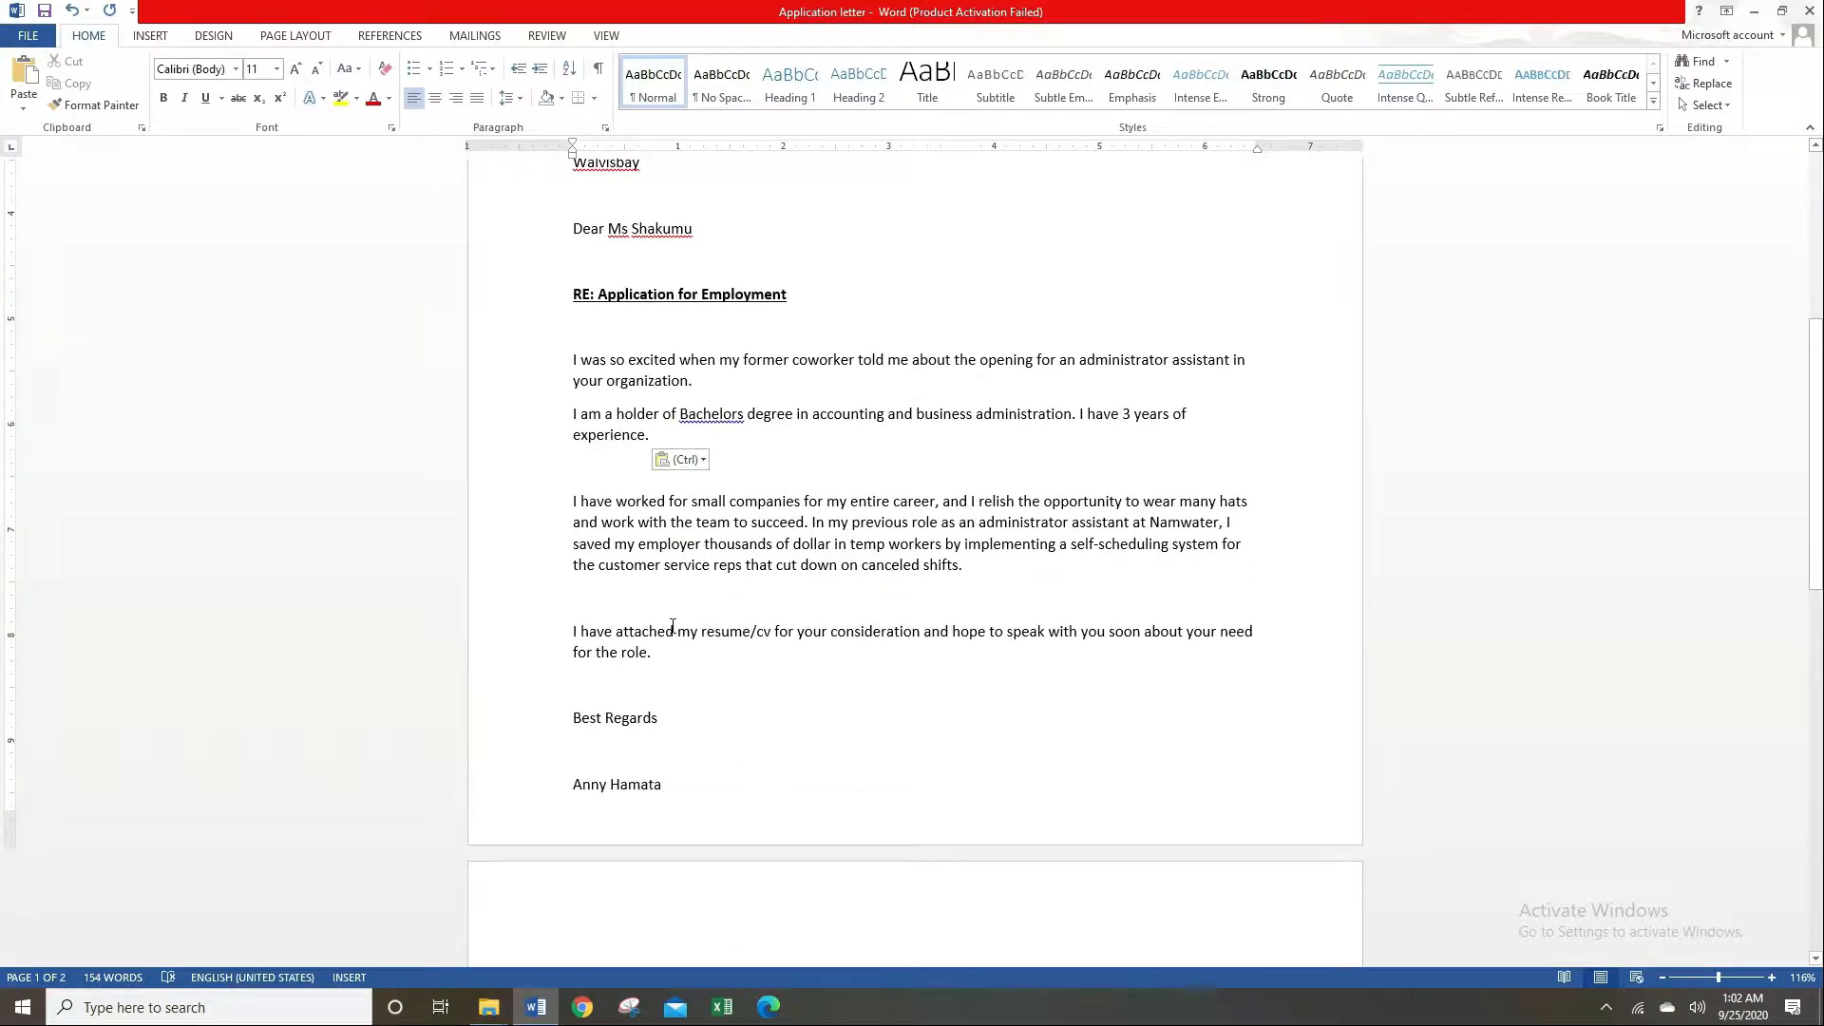
scroll(676, 587, up, 3)
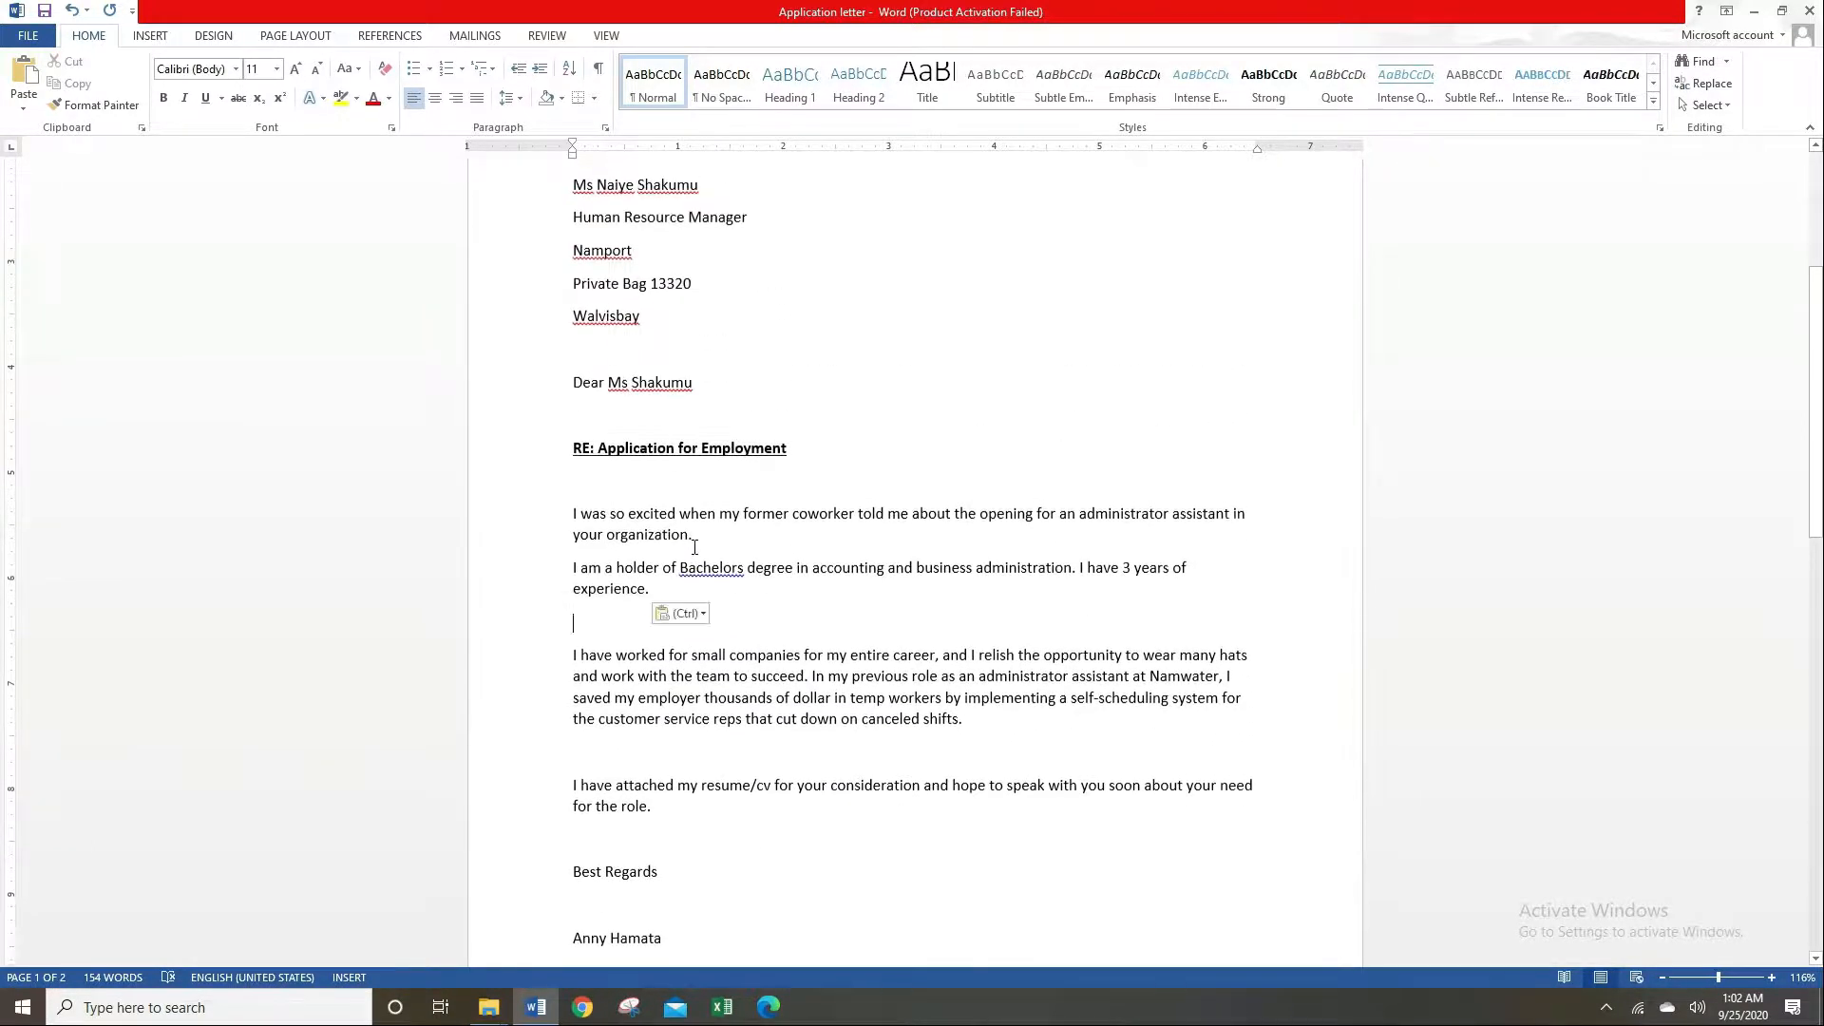
scroll(694, 546, up, 1)
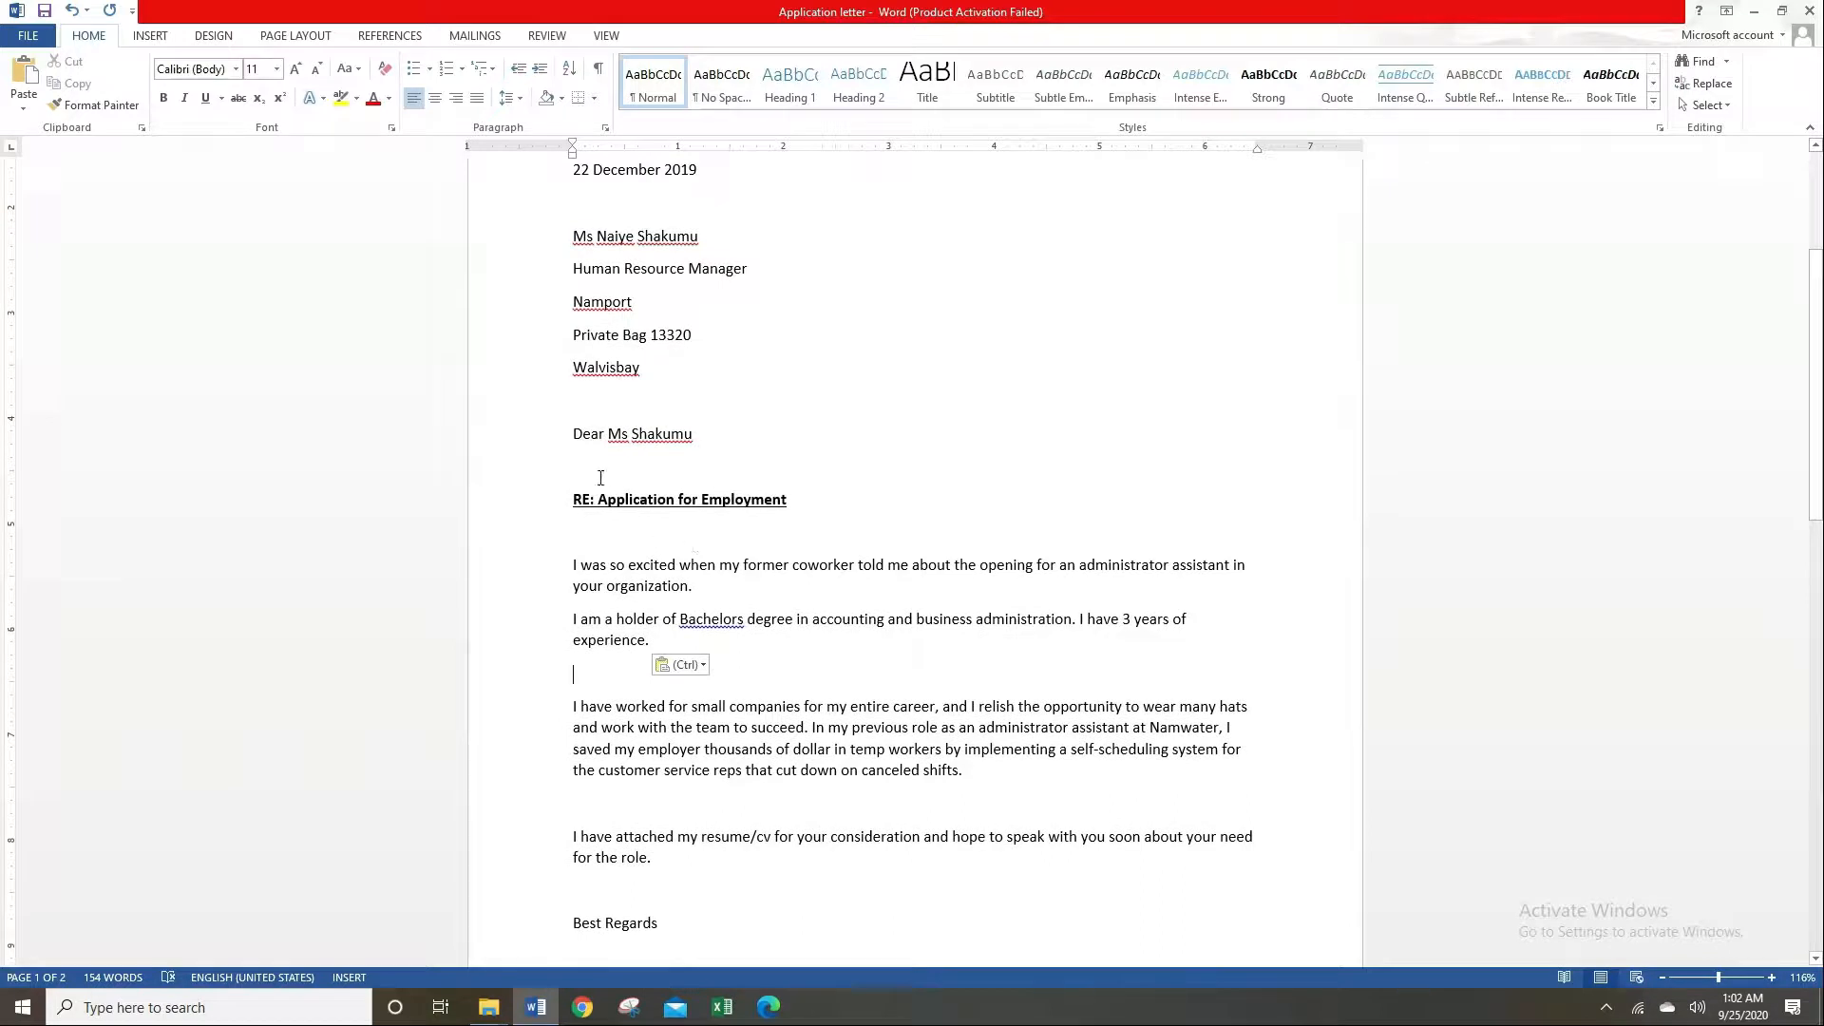
scroll(799, 642, down, 3)
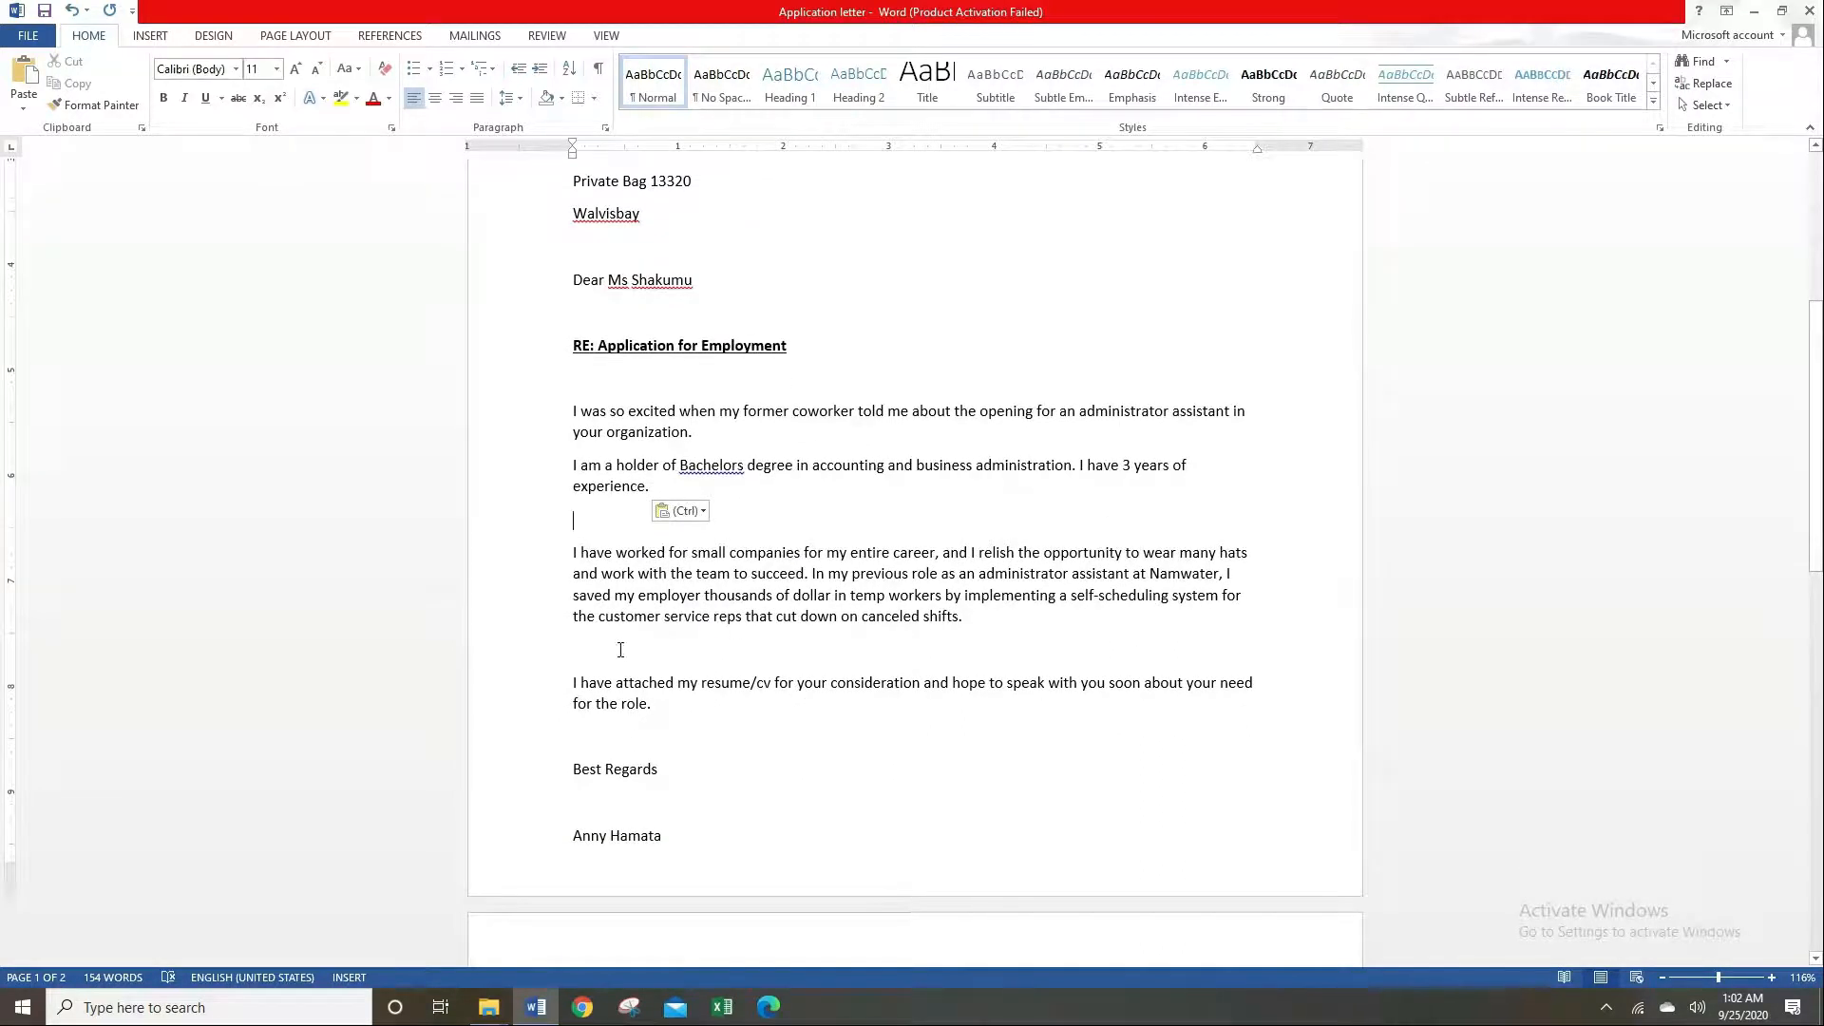
click(578, 649)
drag(572, 465, 655, 504)
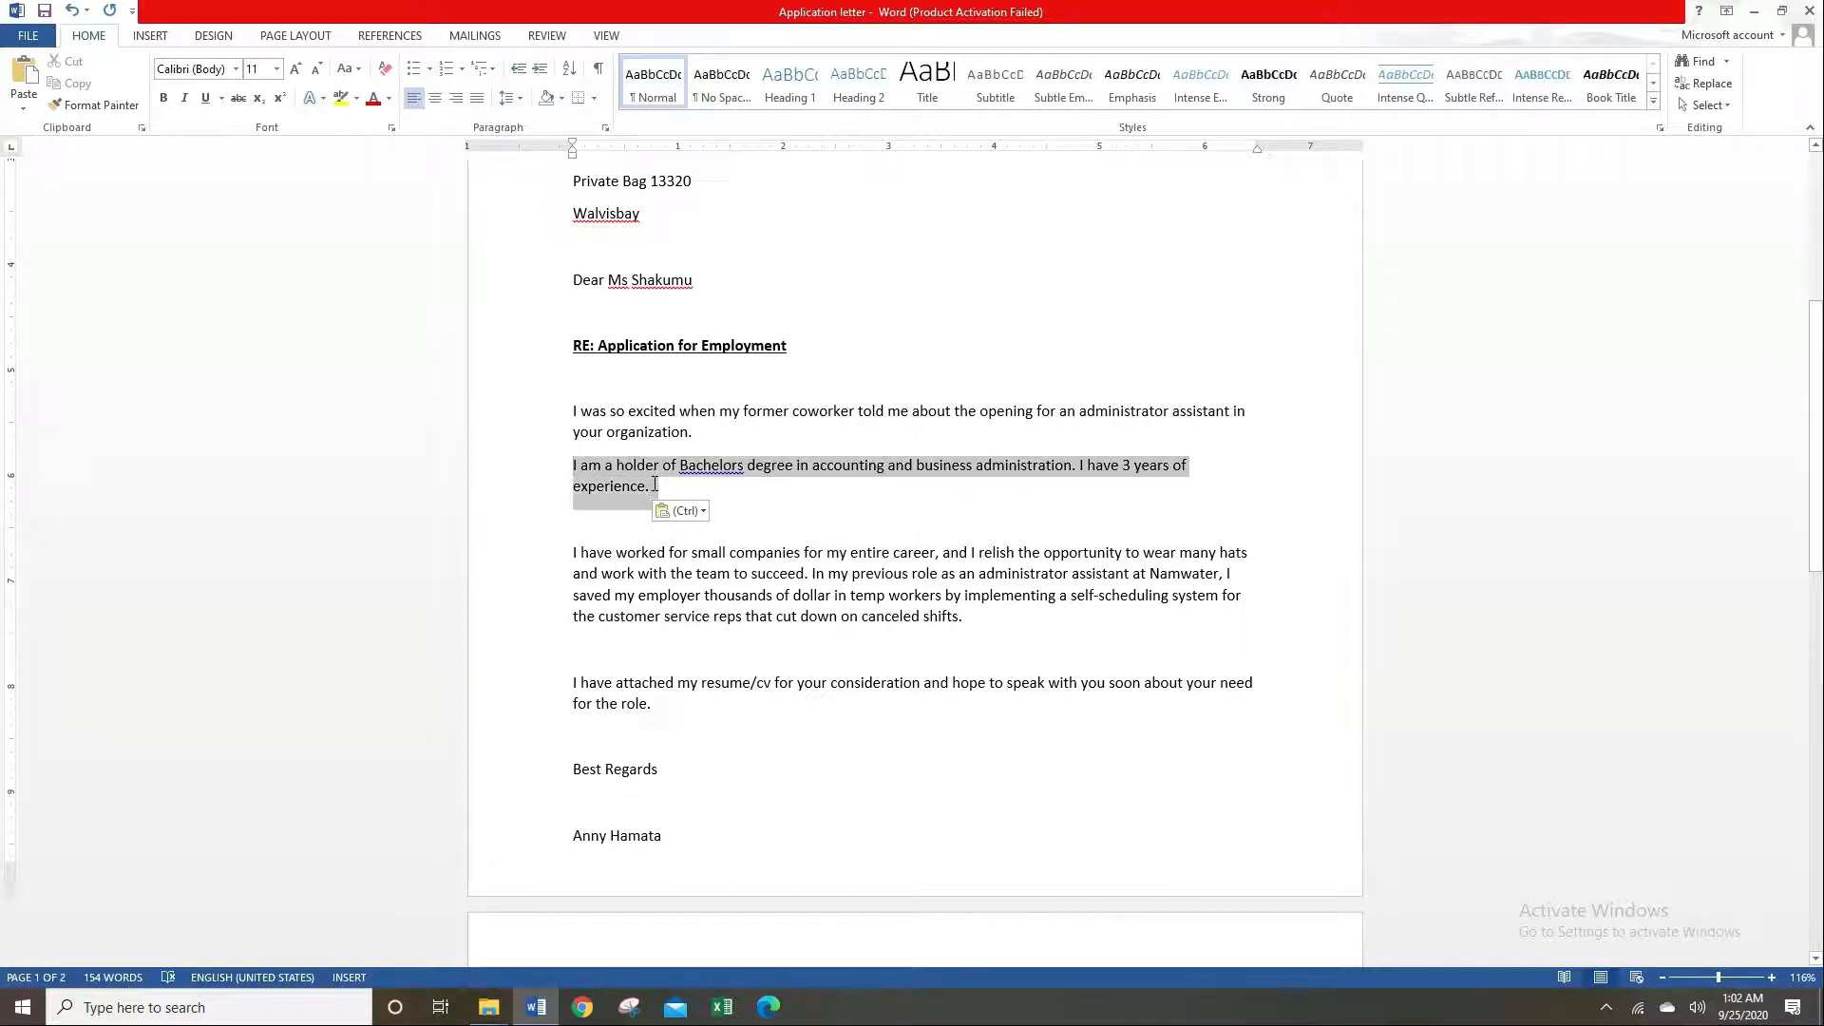
click(74, 87)
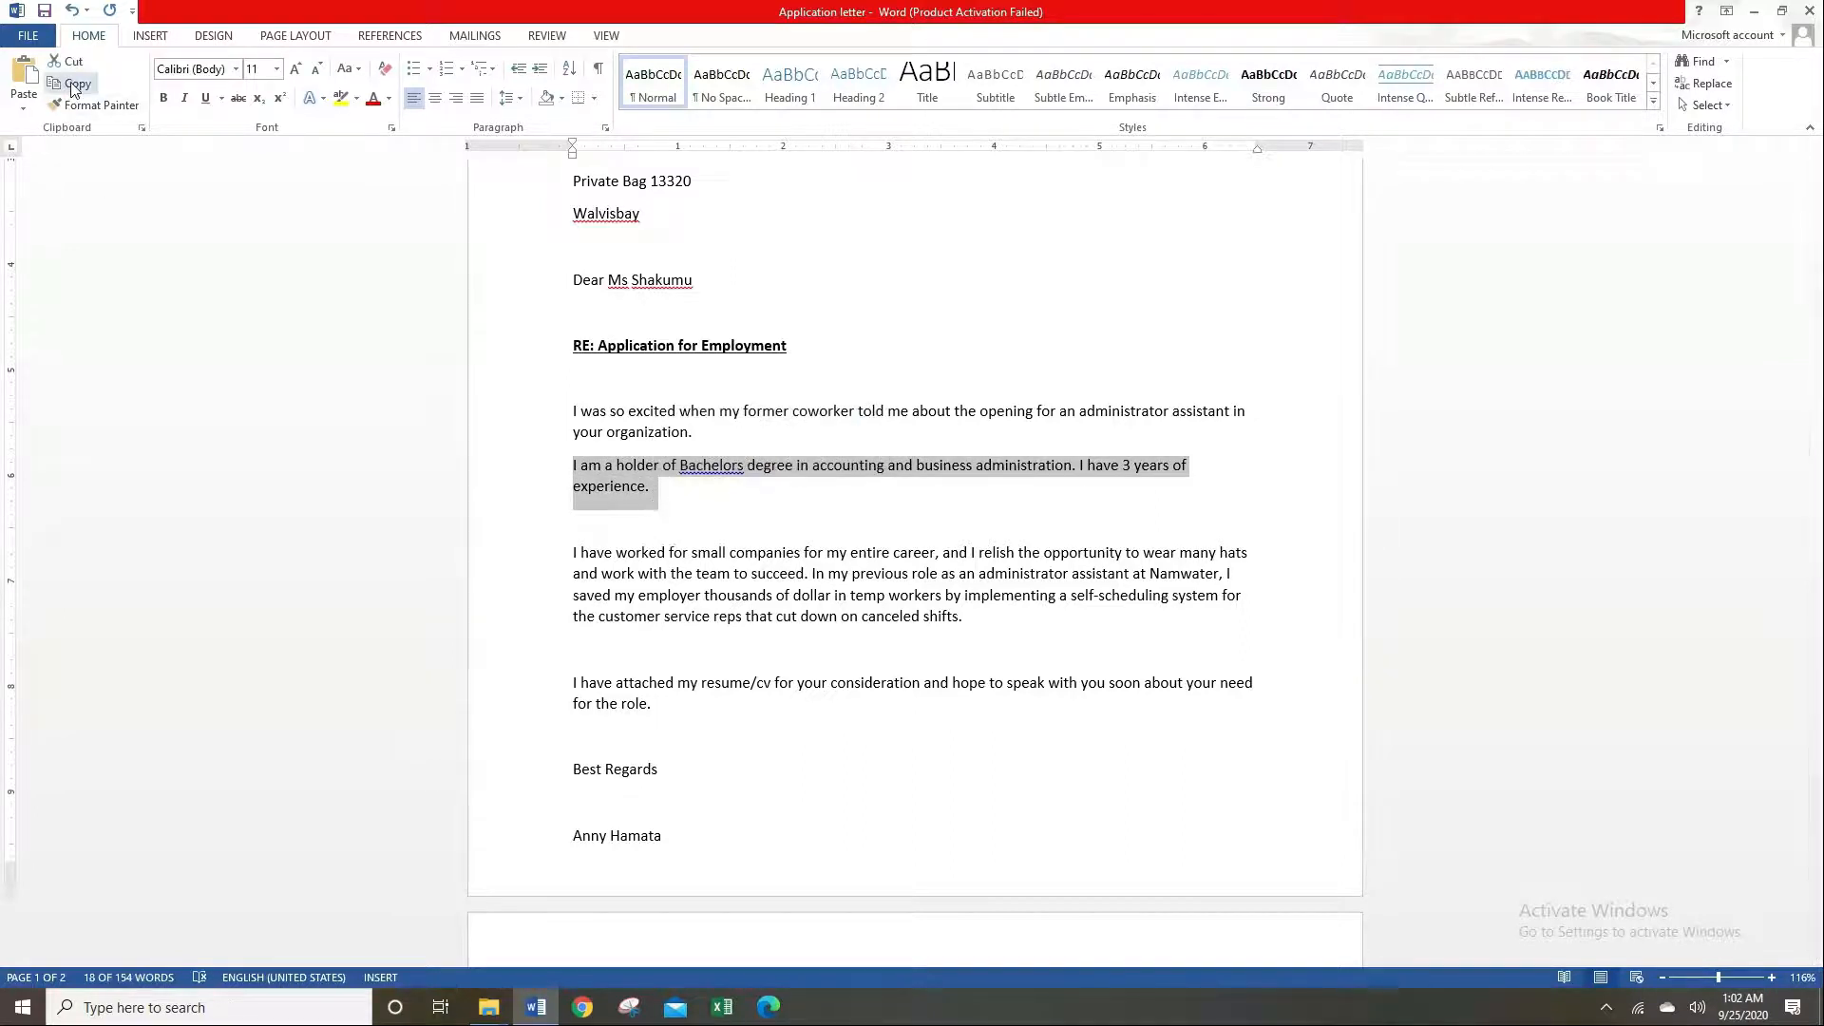
click(578, 646)
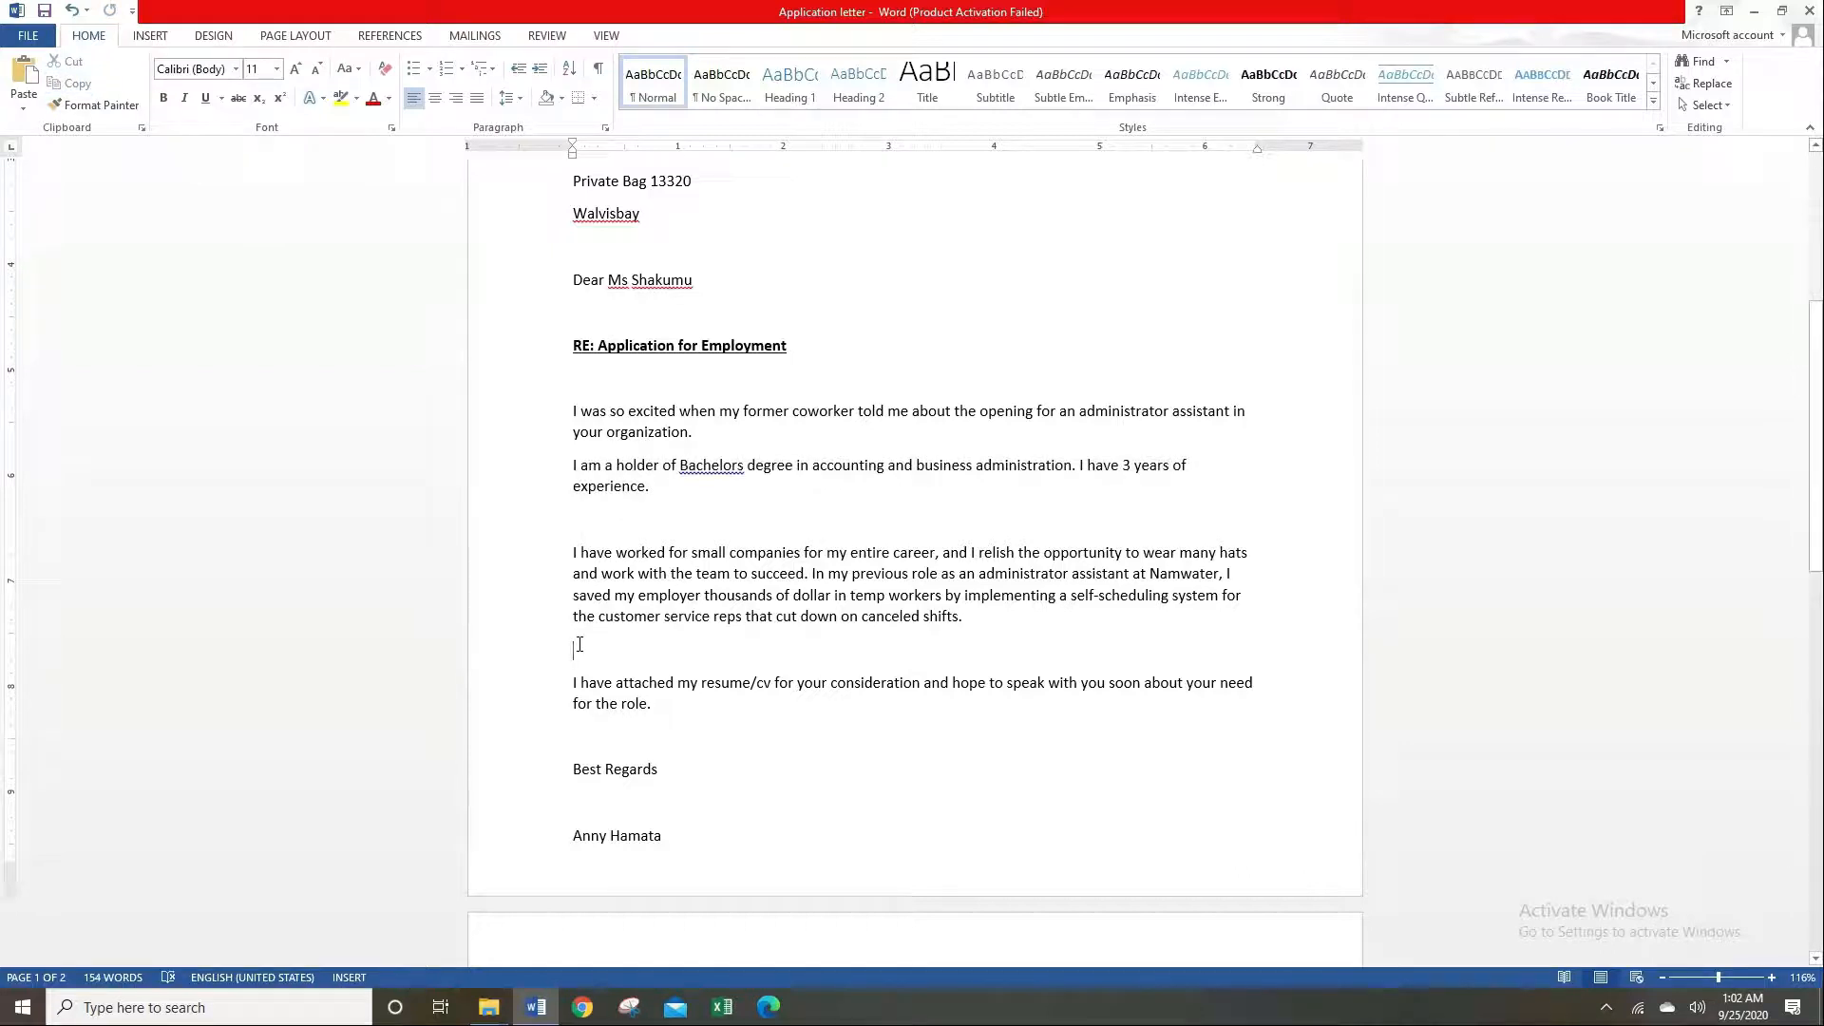
right_click(577, 646)
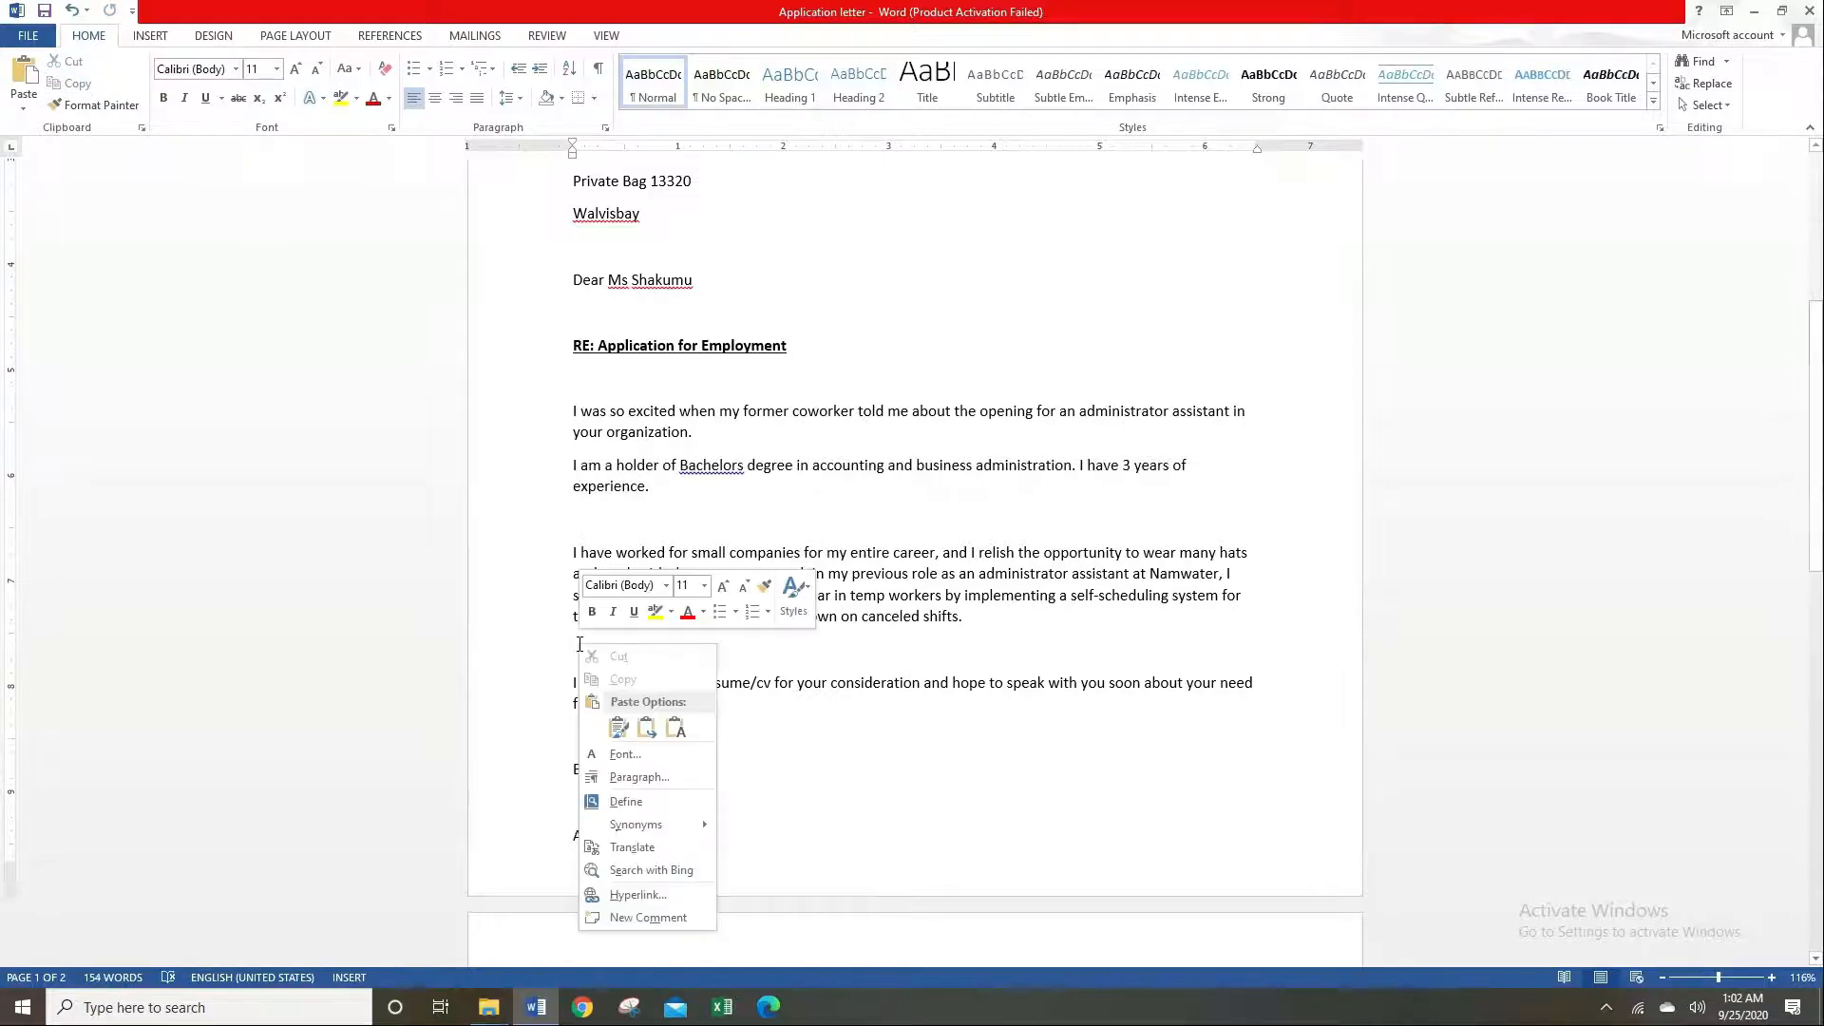
click(80, 36)
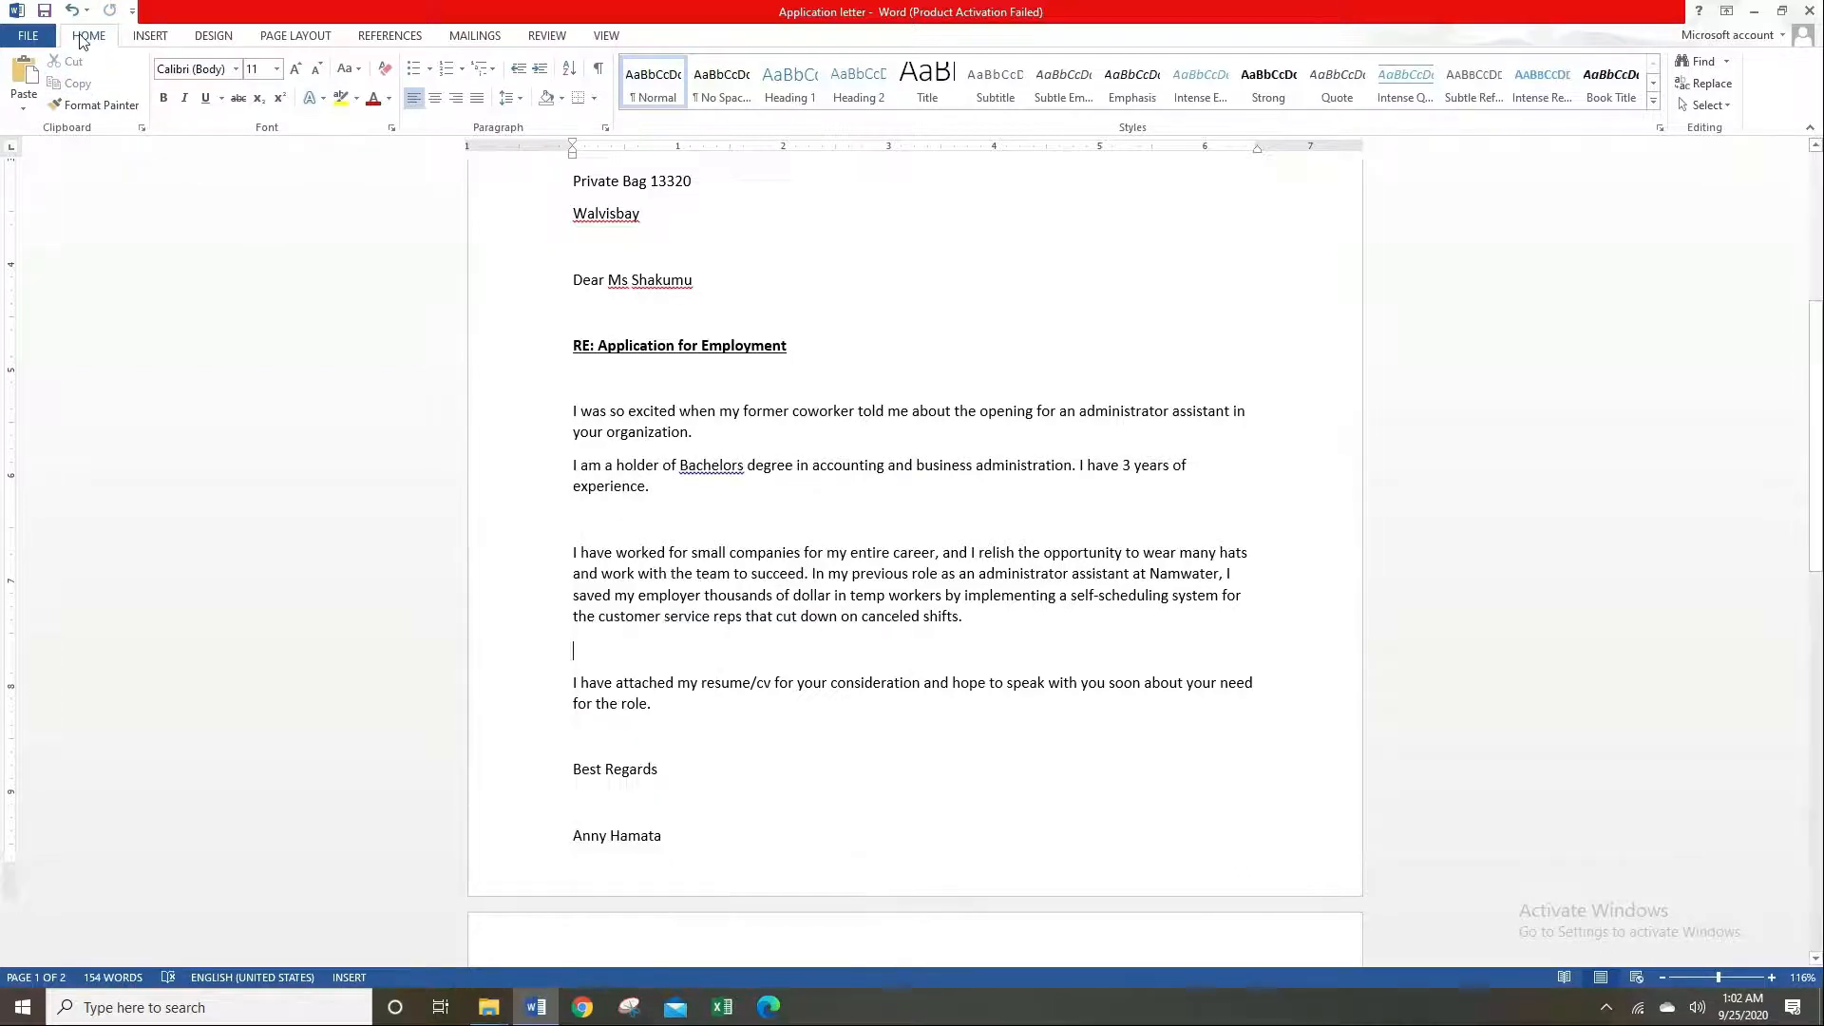
click(21, 84)
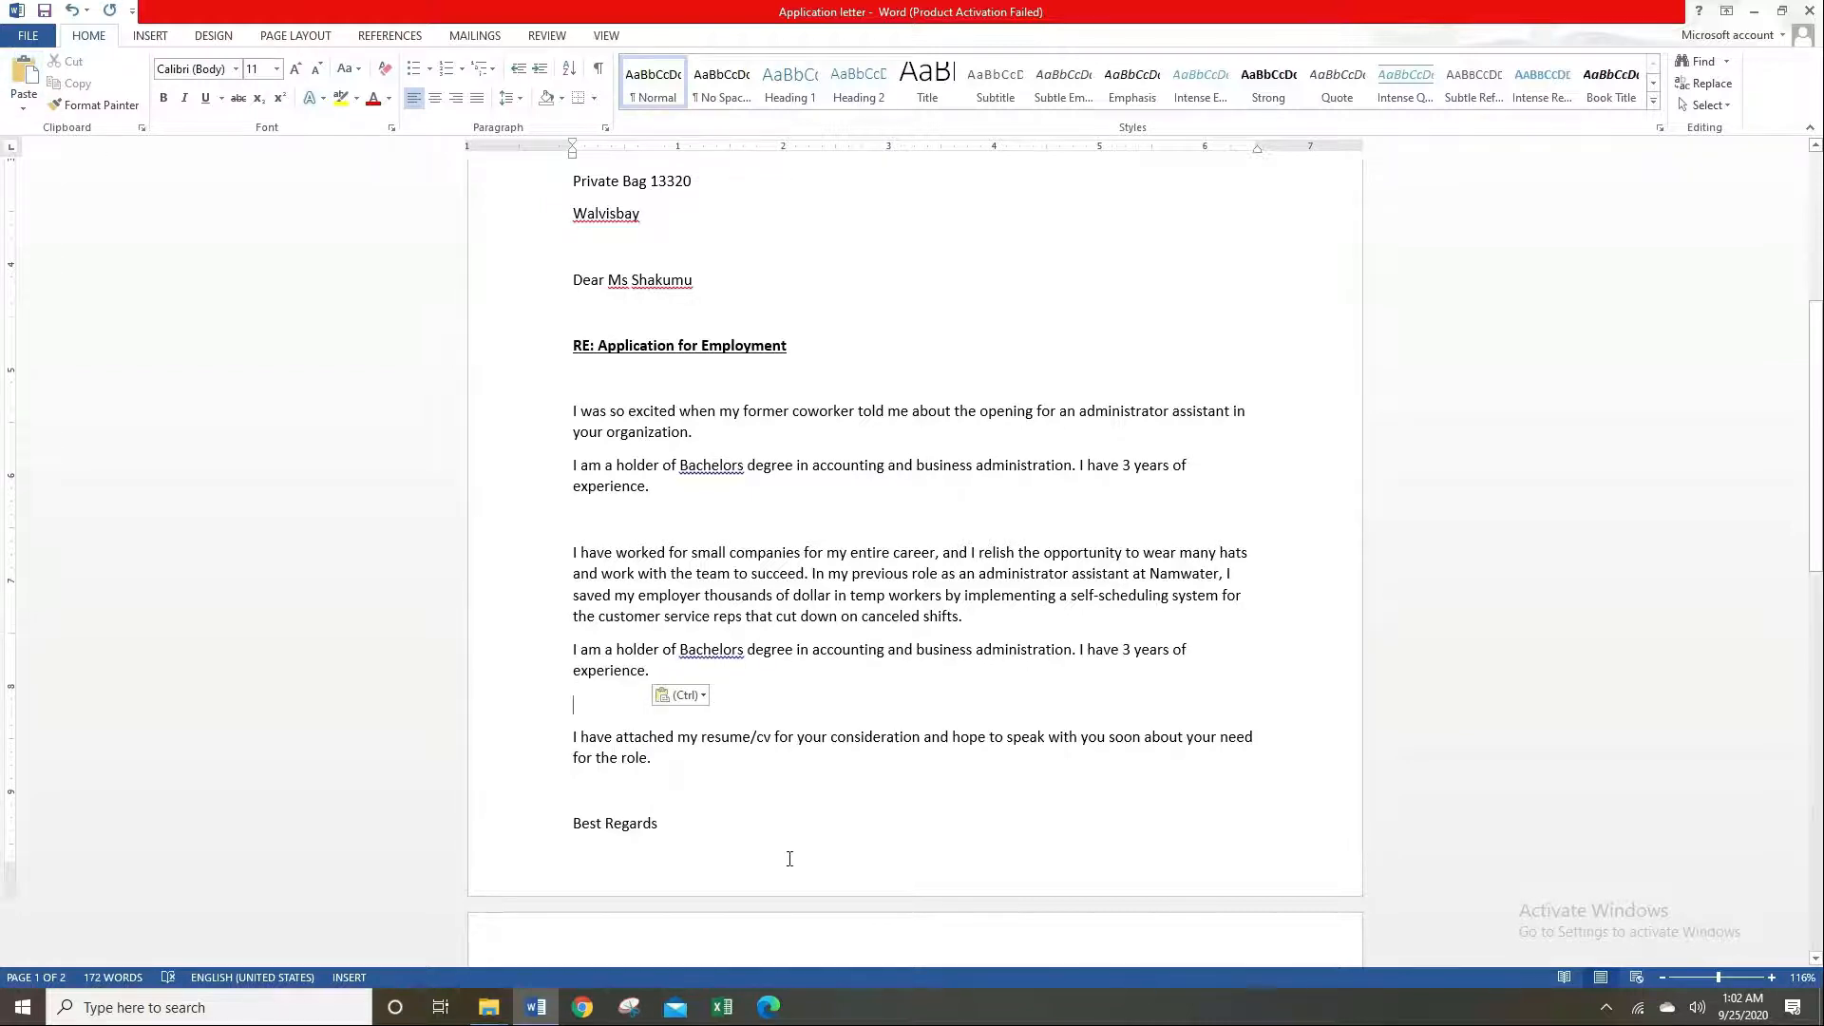
Delete the duplicated qualifications paragraph and the empty line above "I have attached my resume/cv".
scroll(771, 817, down, 3)
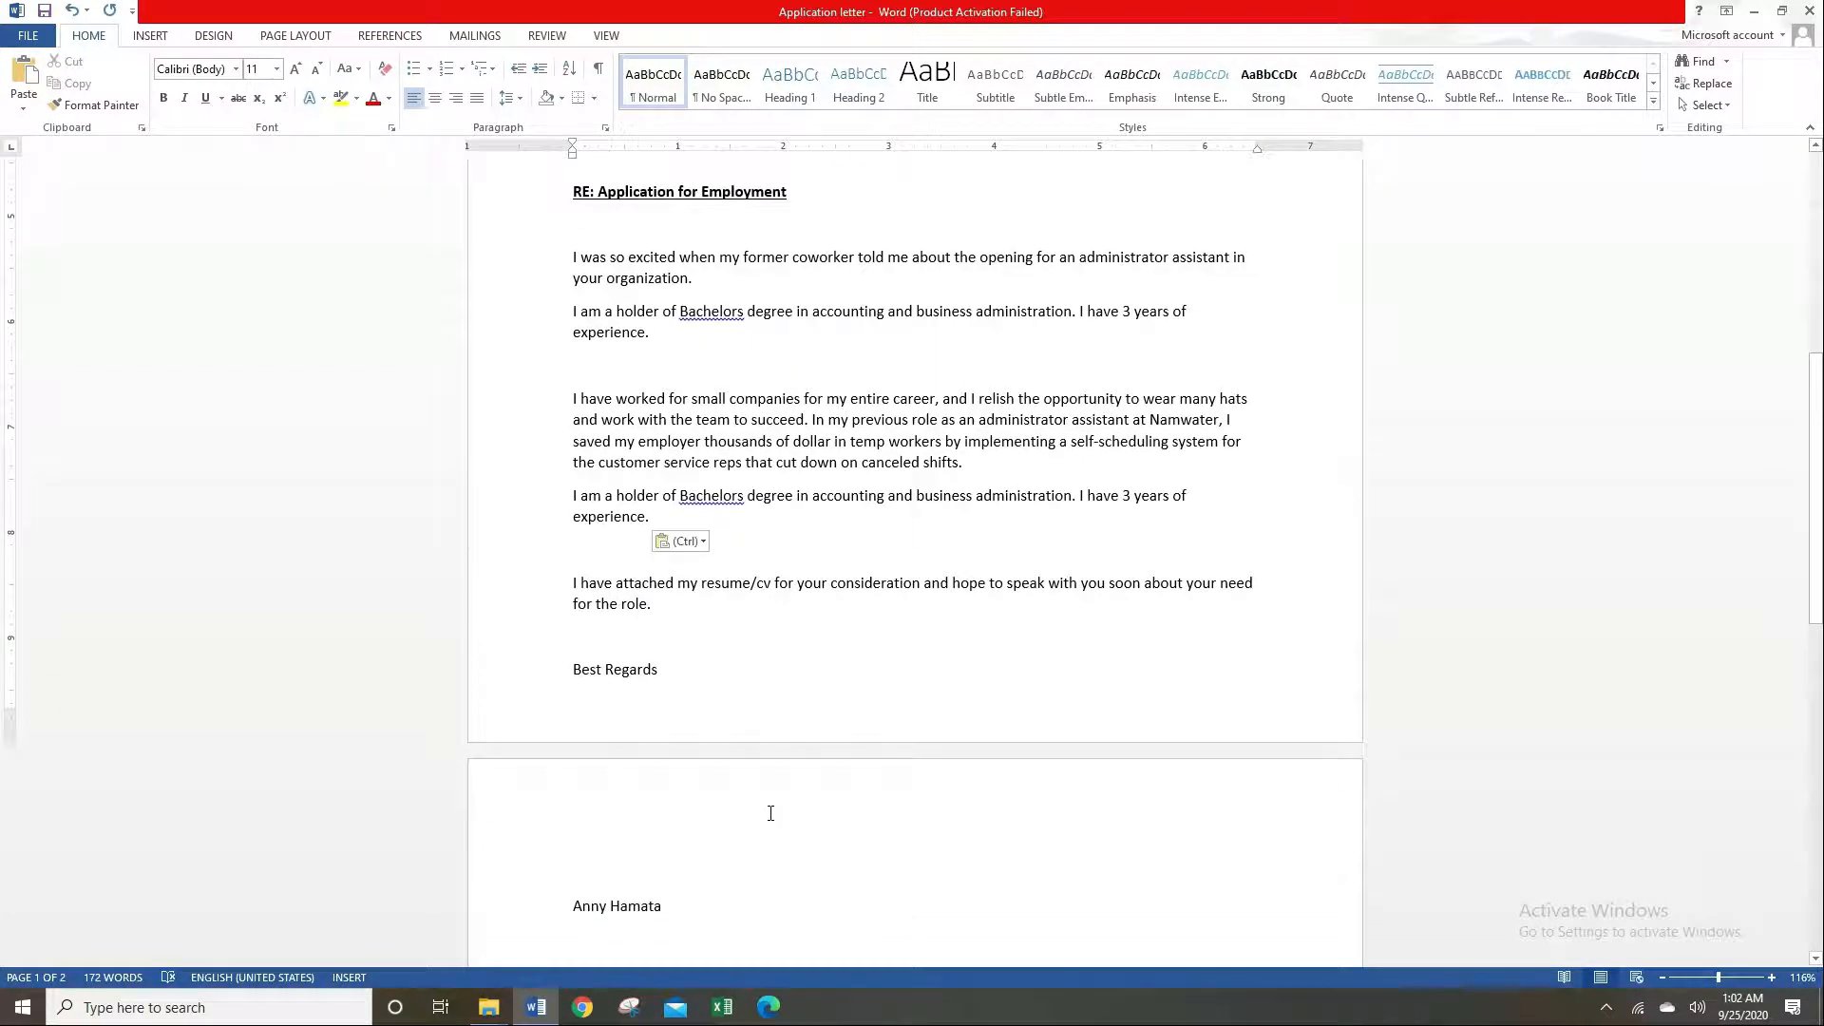
key(BackSpace)
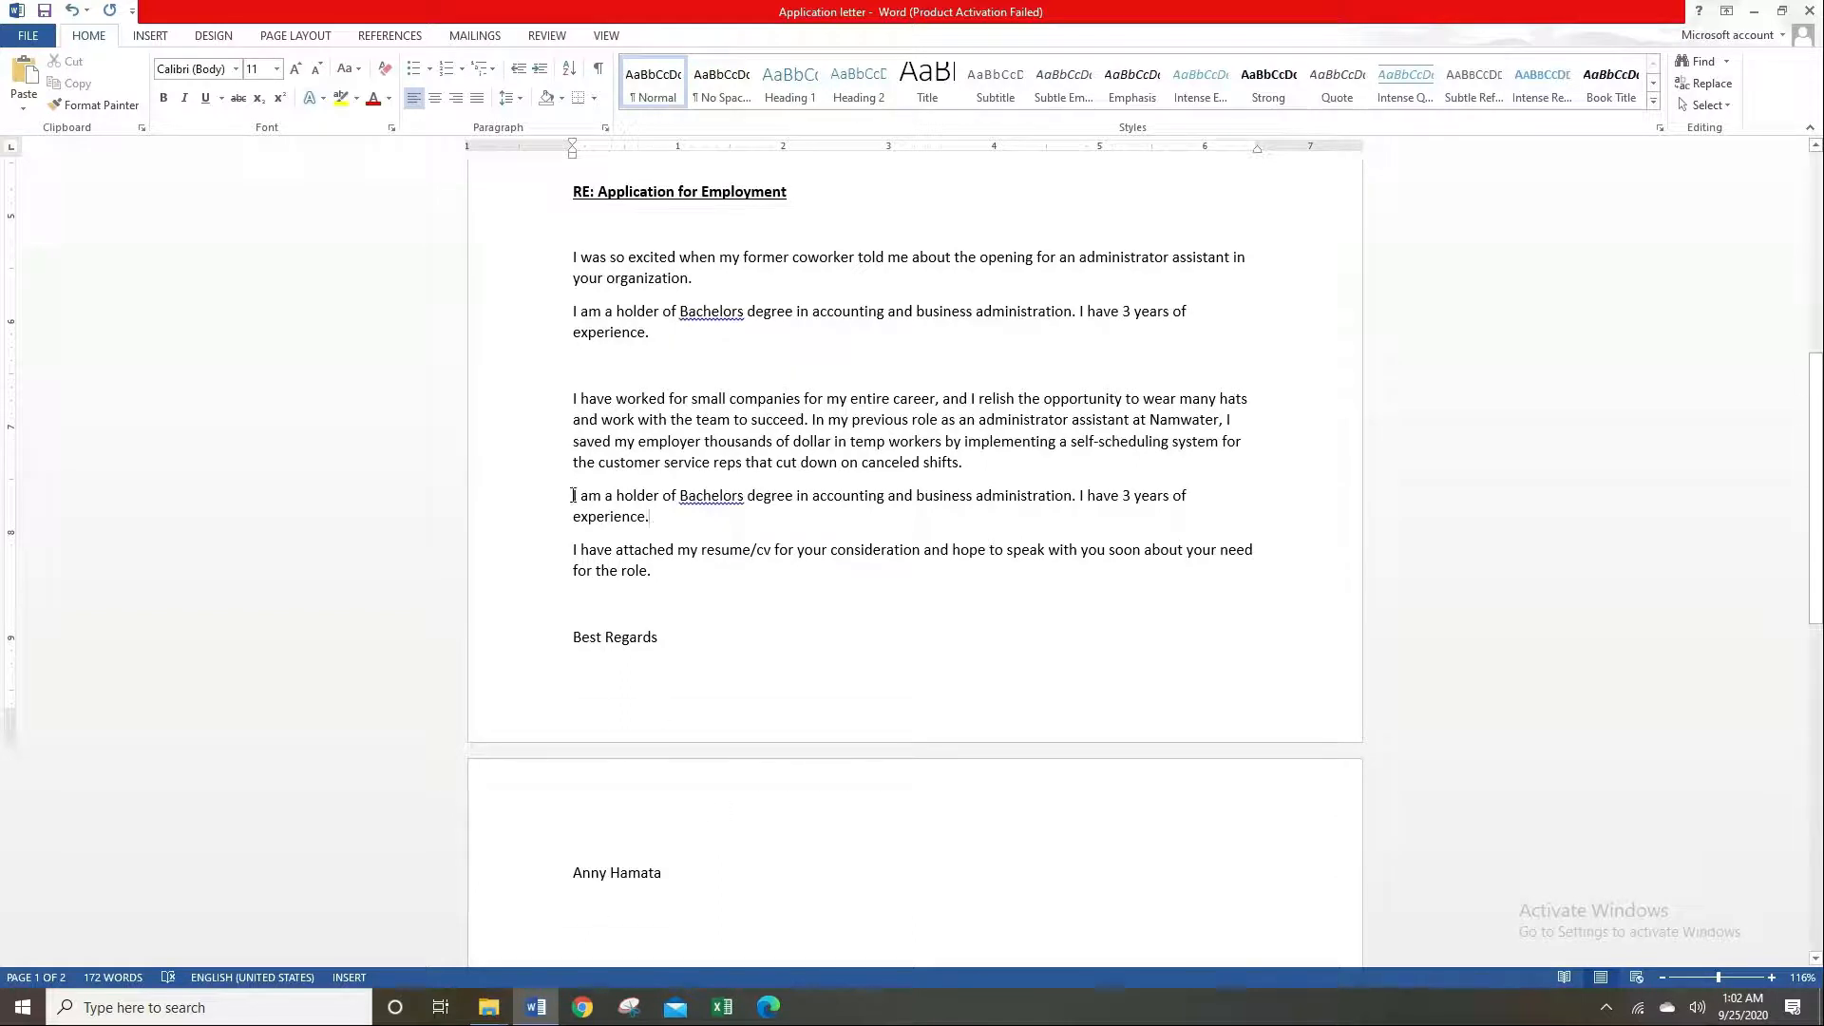
drag(573, 495, 664, 512)
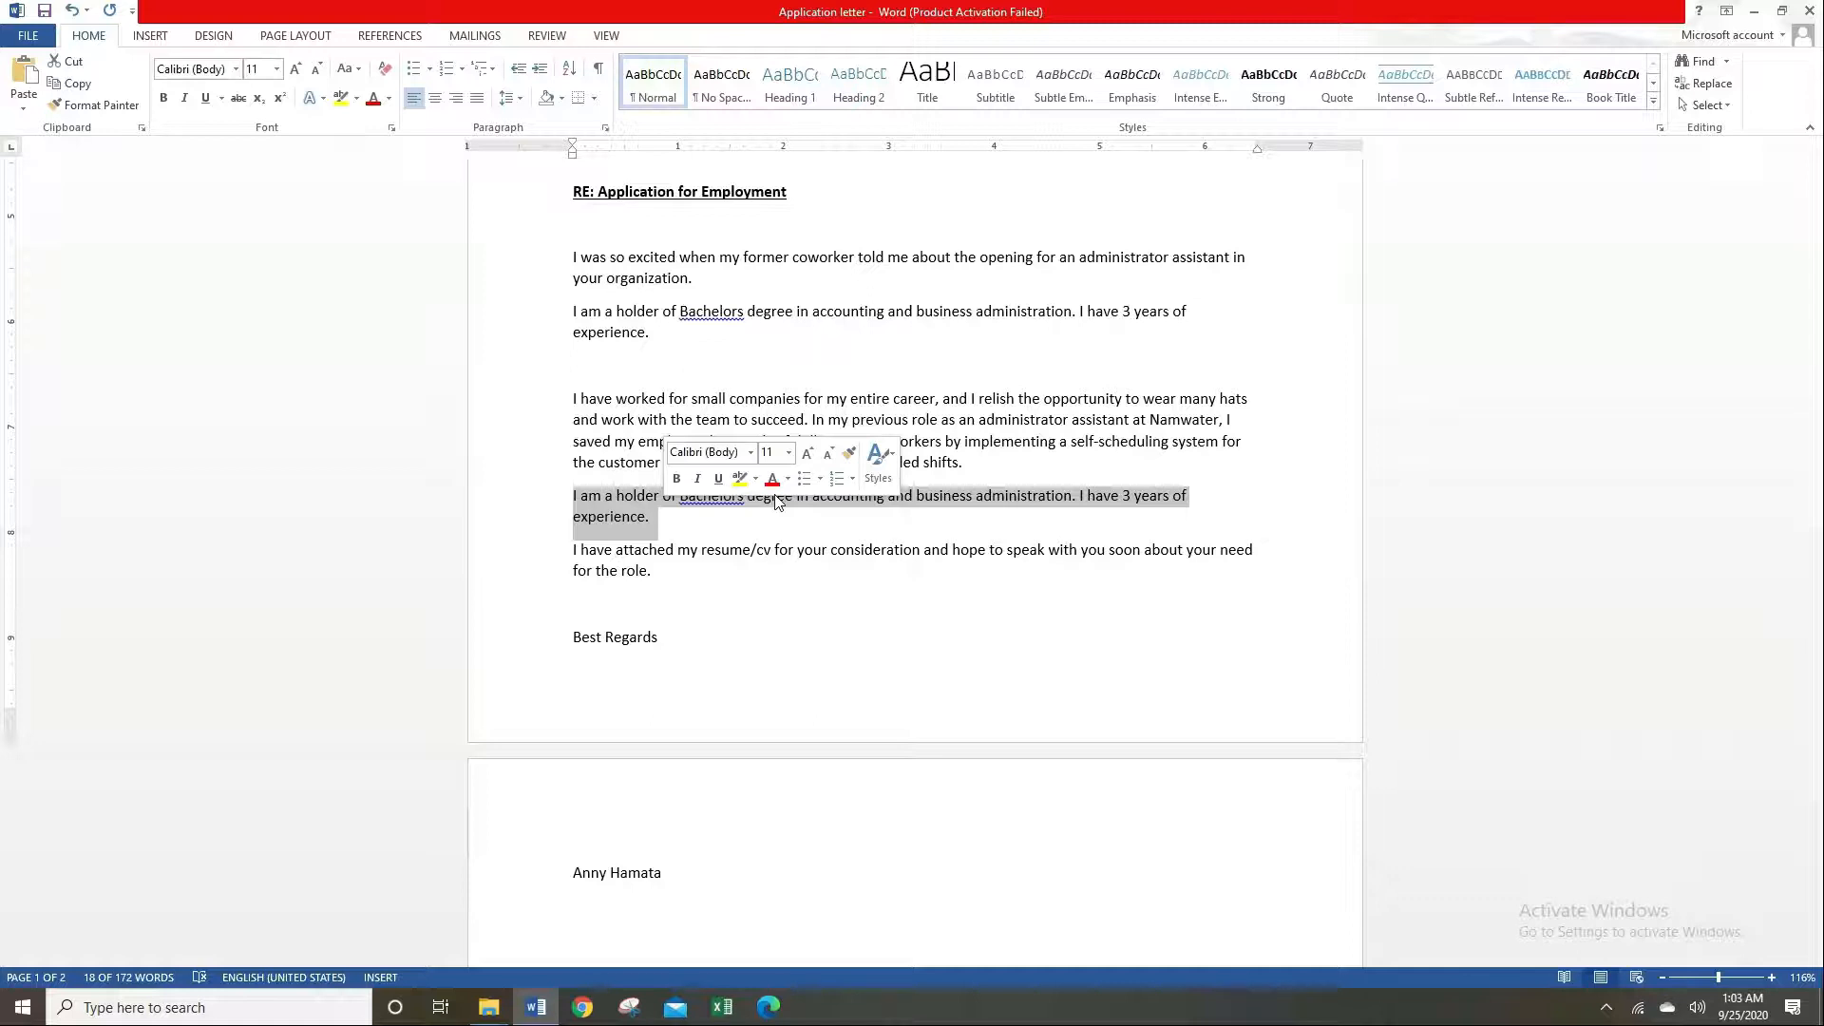
key(Delete)
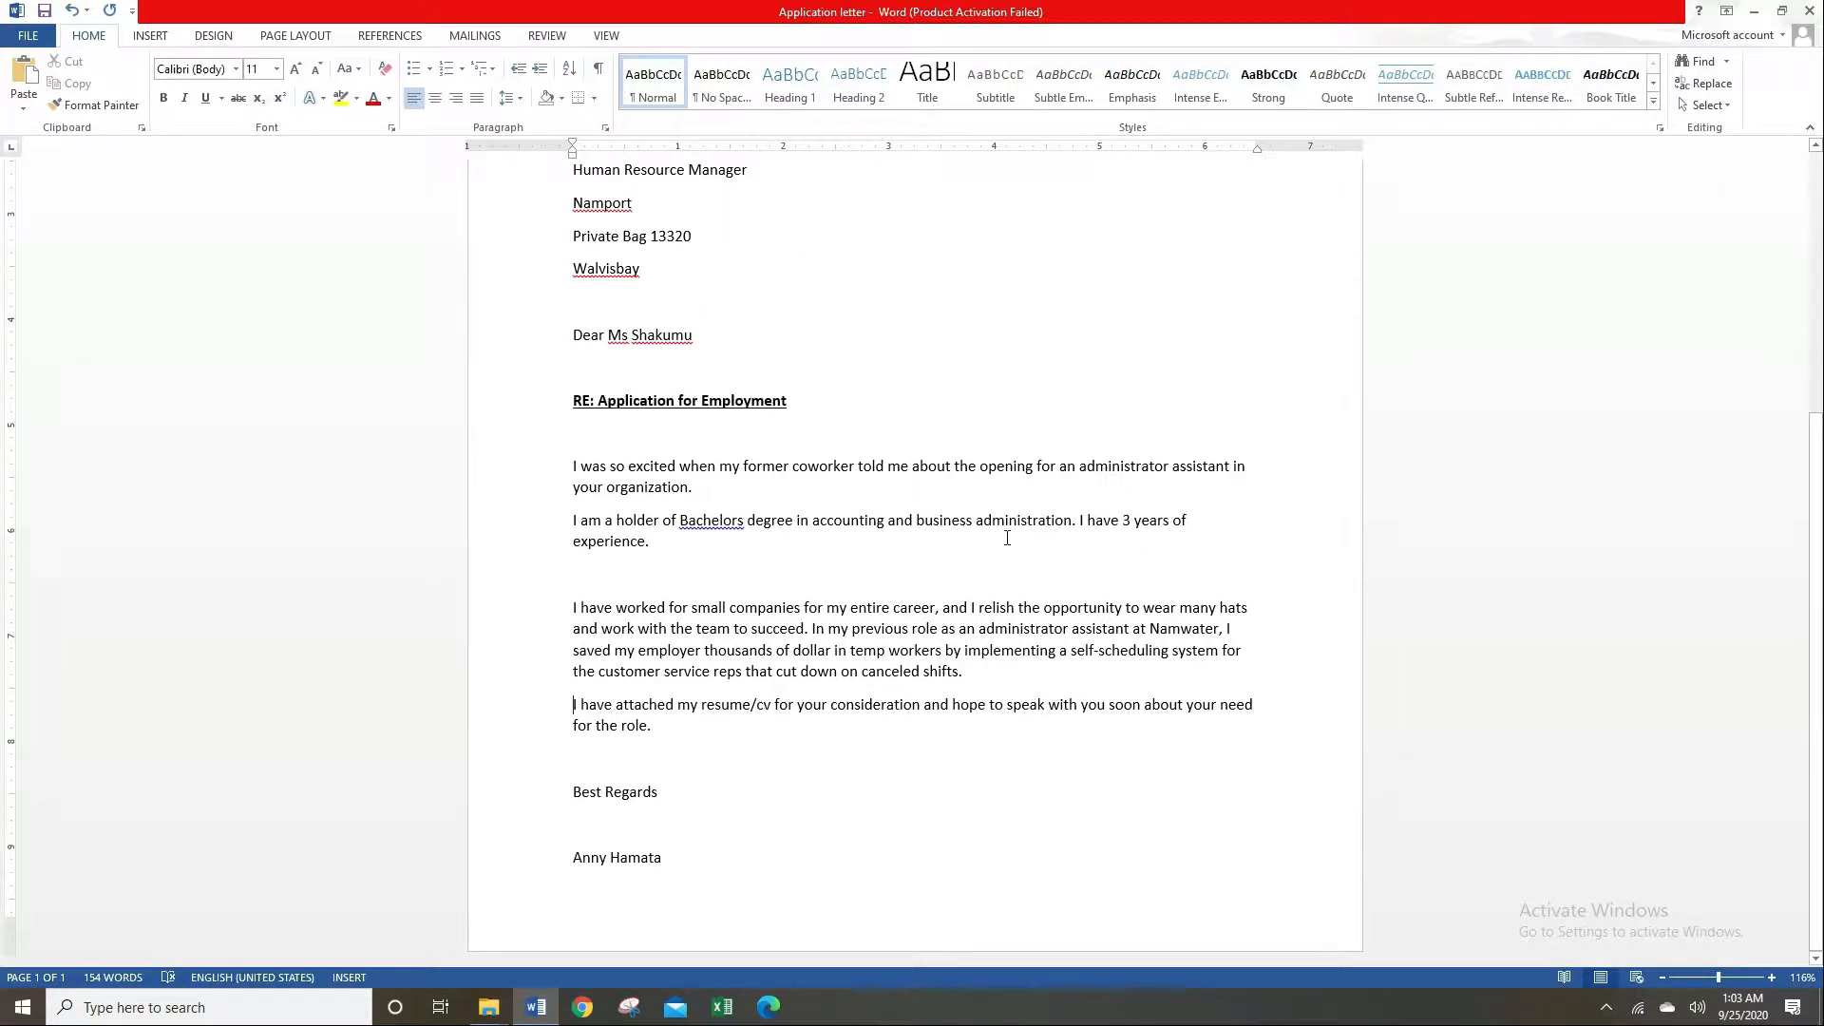
Set the left indent of the four-line sender address block to about 4.9 inches.
scroll(1007, 538, up, 5)
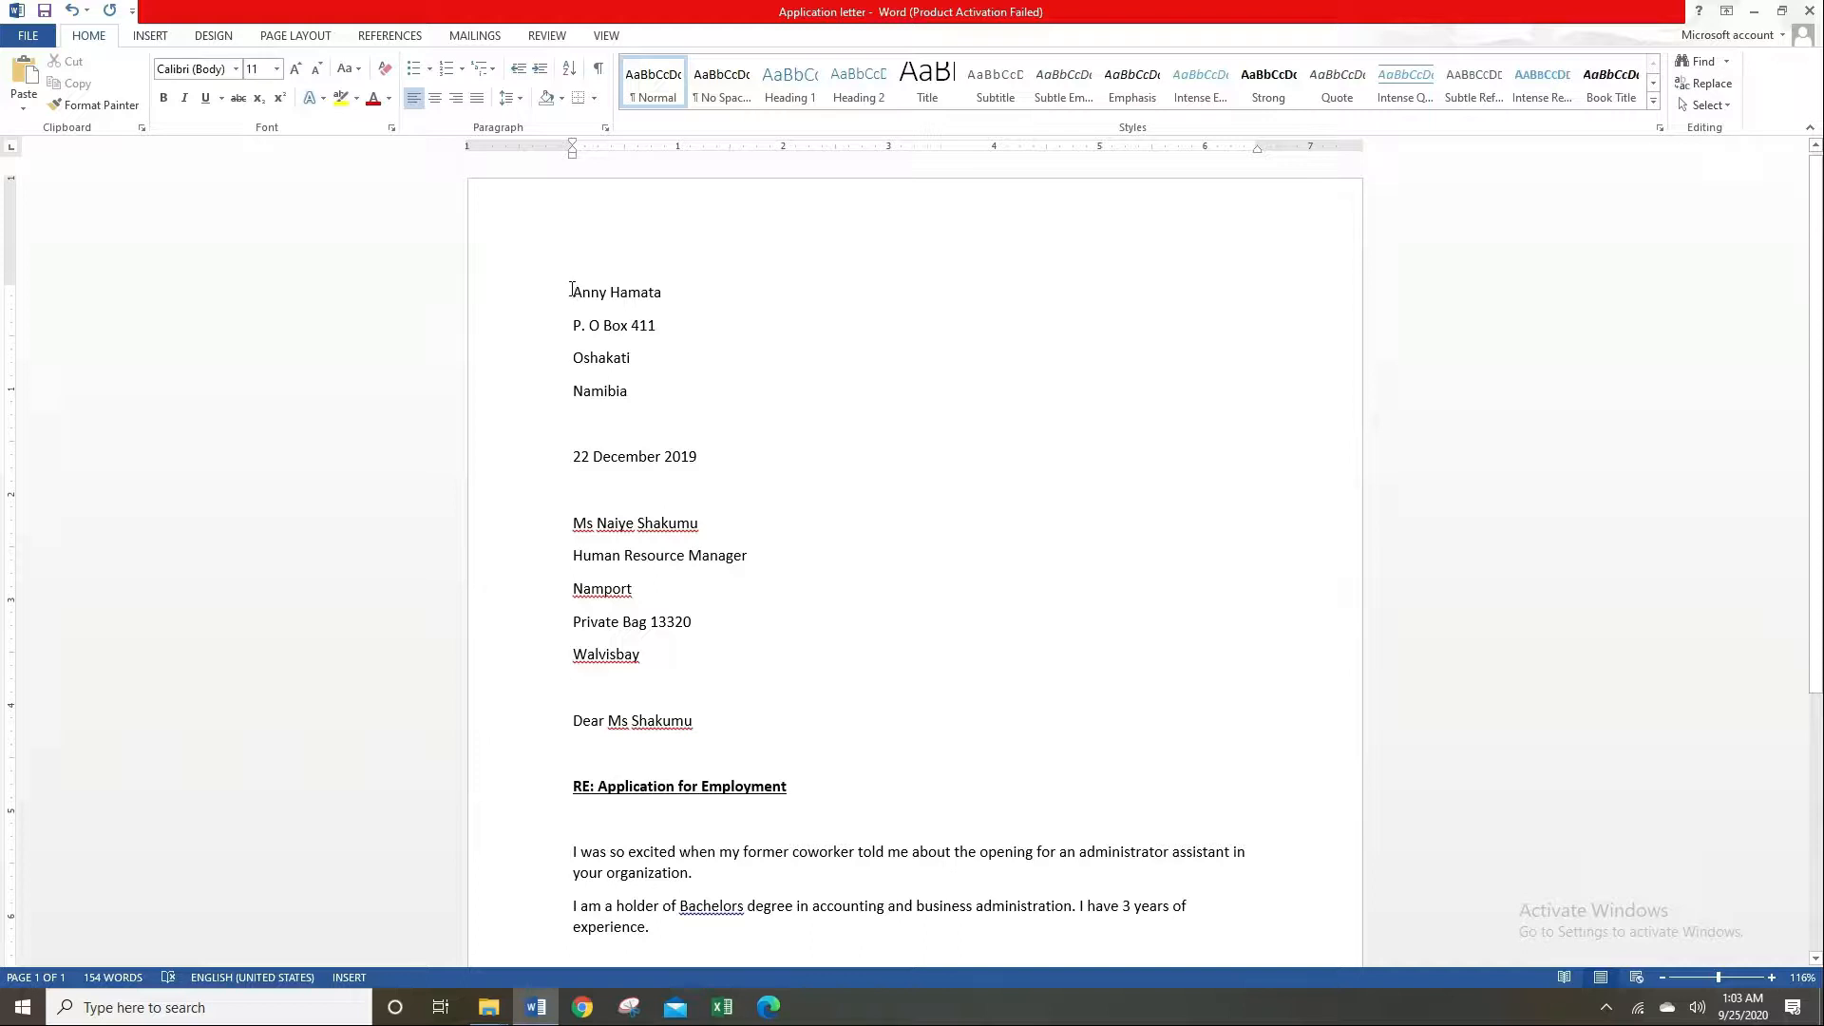
scroll(765, 404, down, 2)
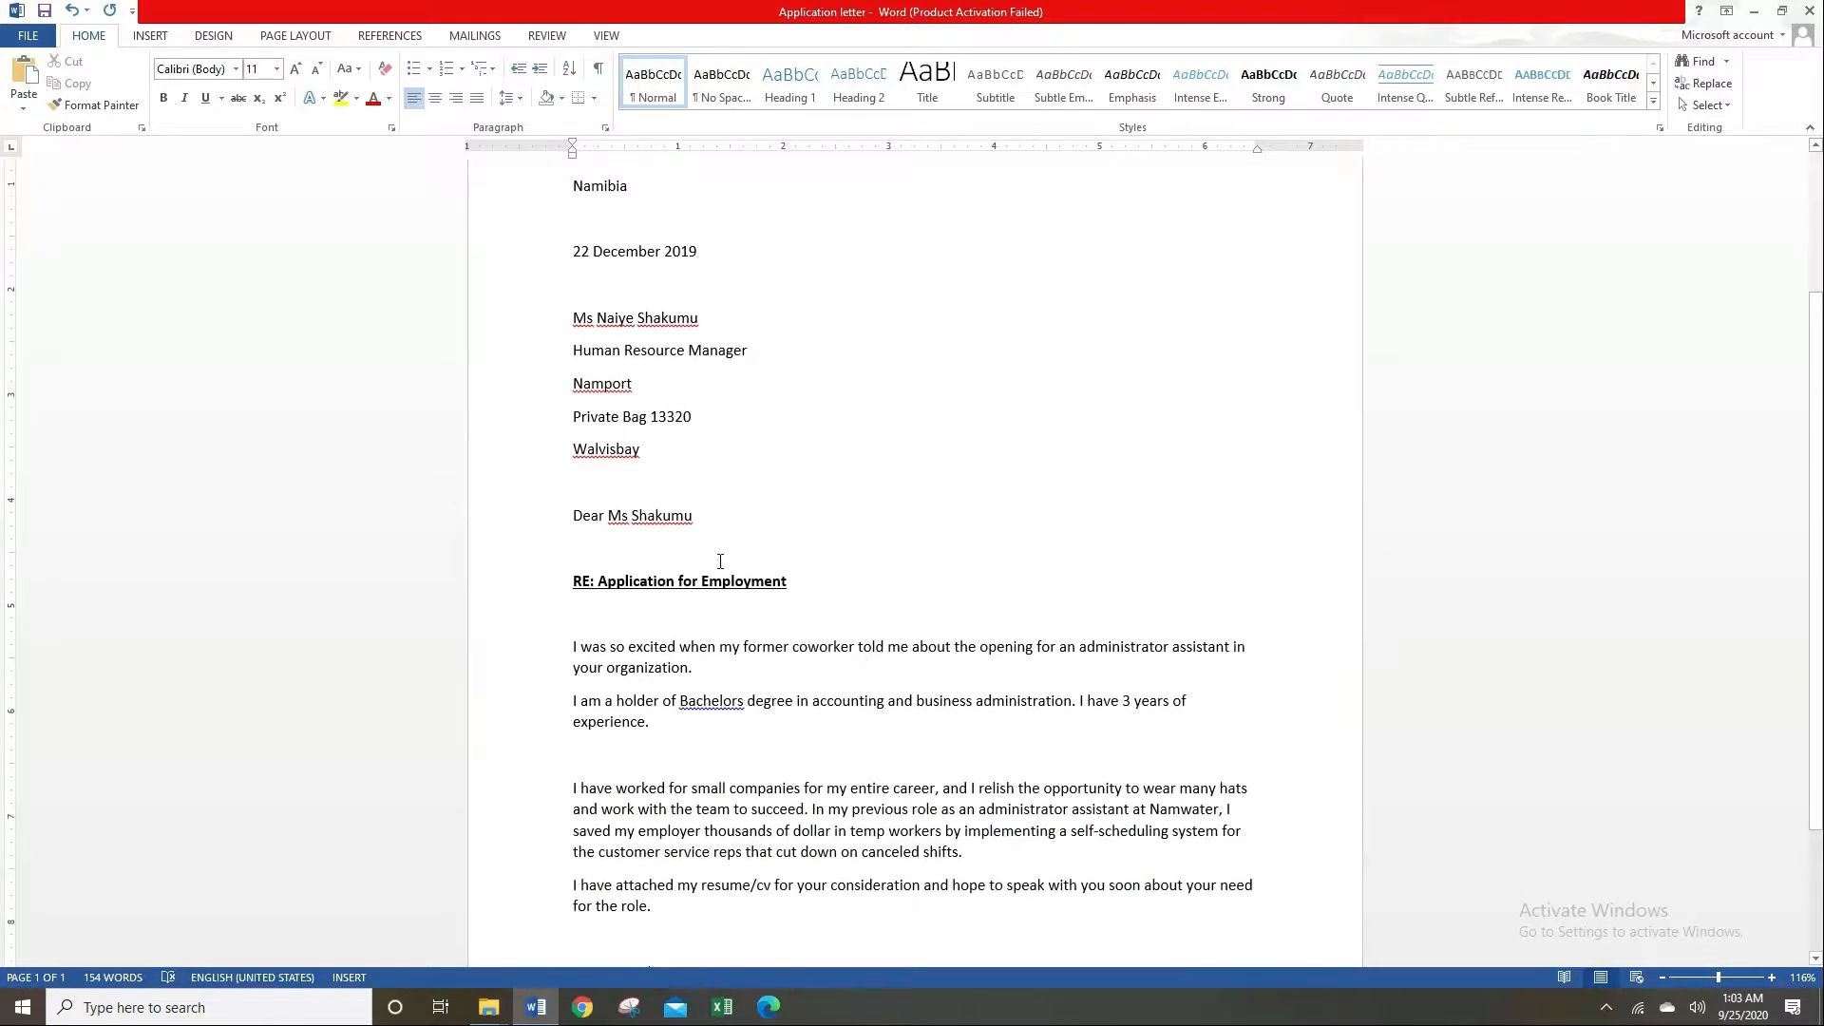
scroll(527, 362, up, 2)
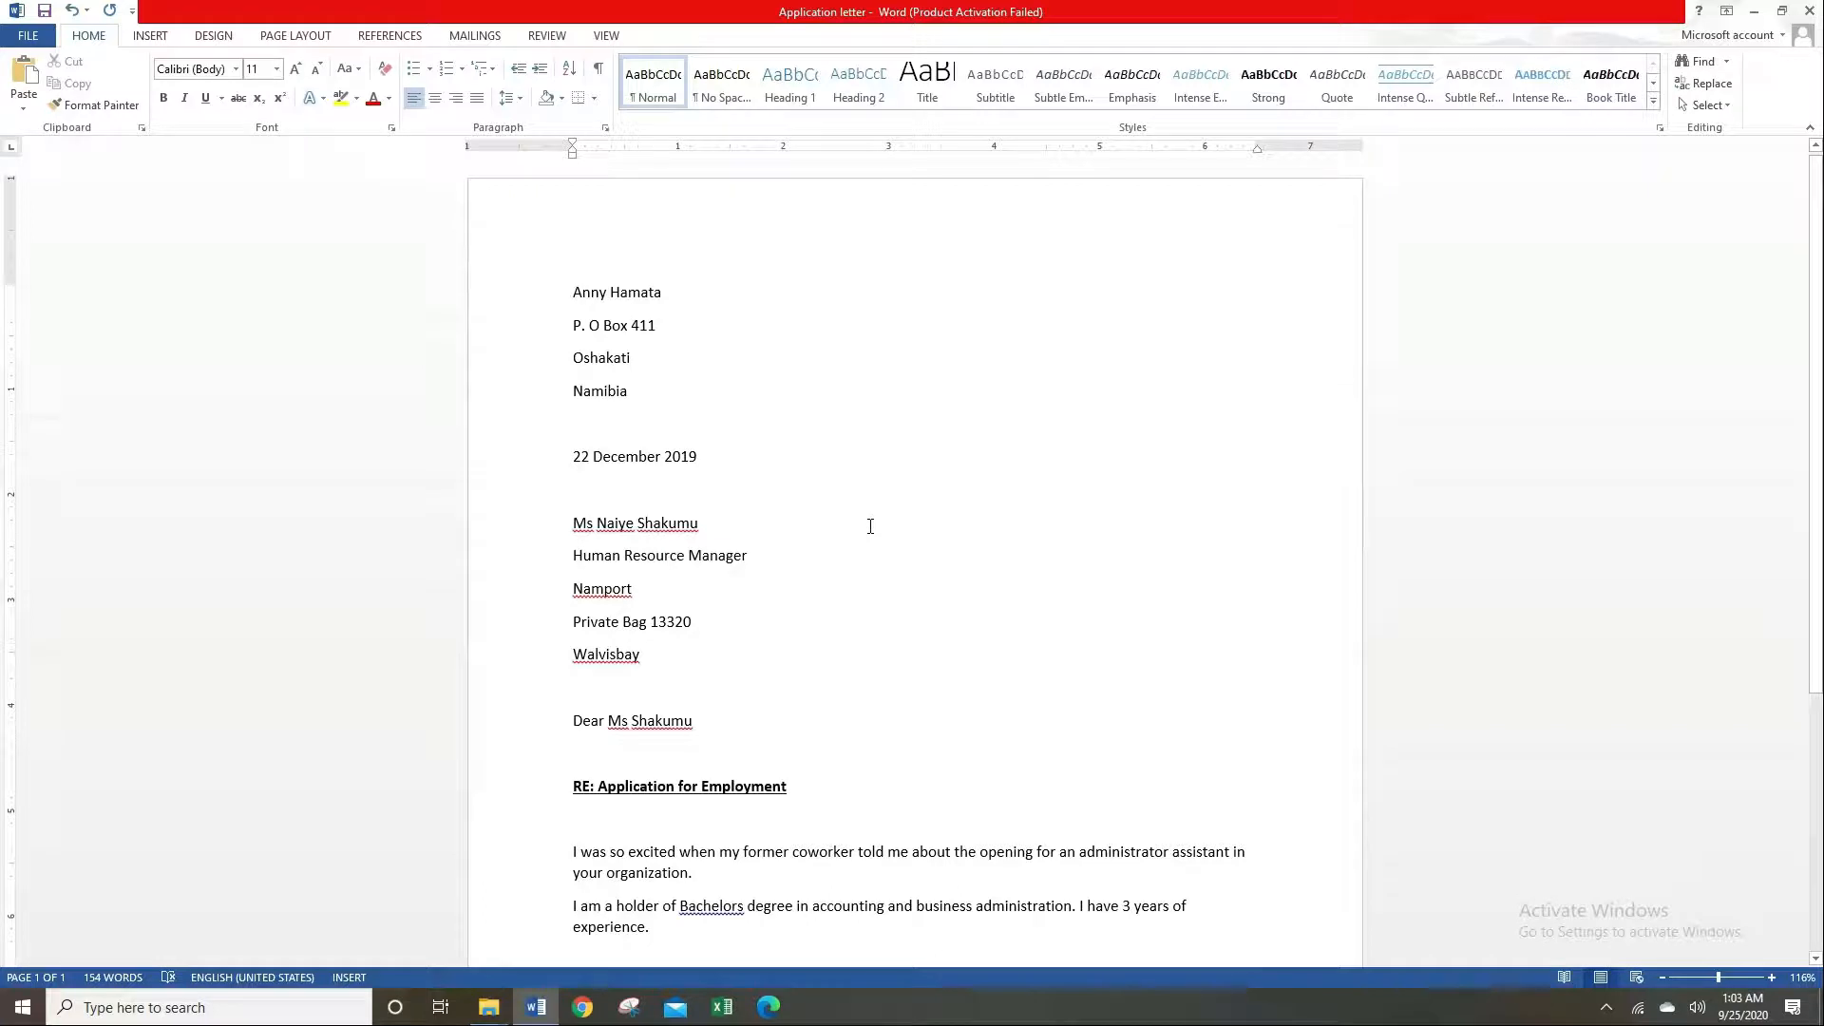
drag(573, 290, 652, 379)
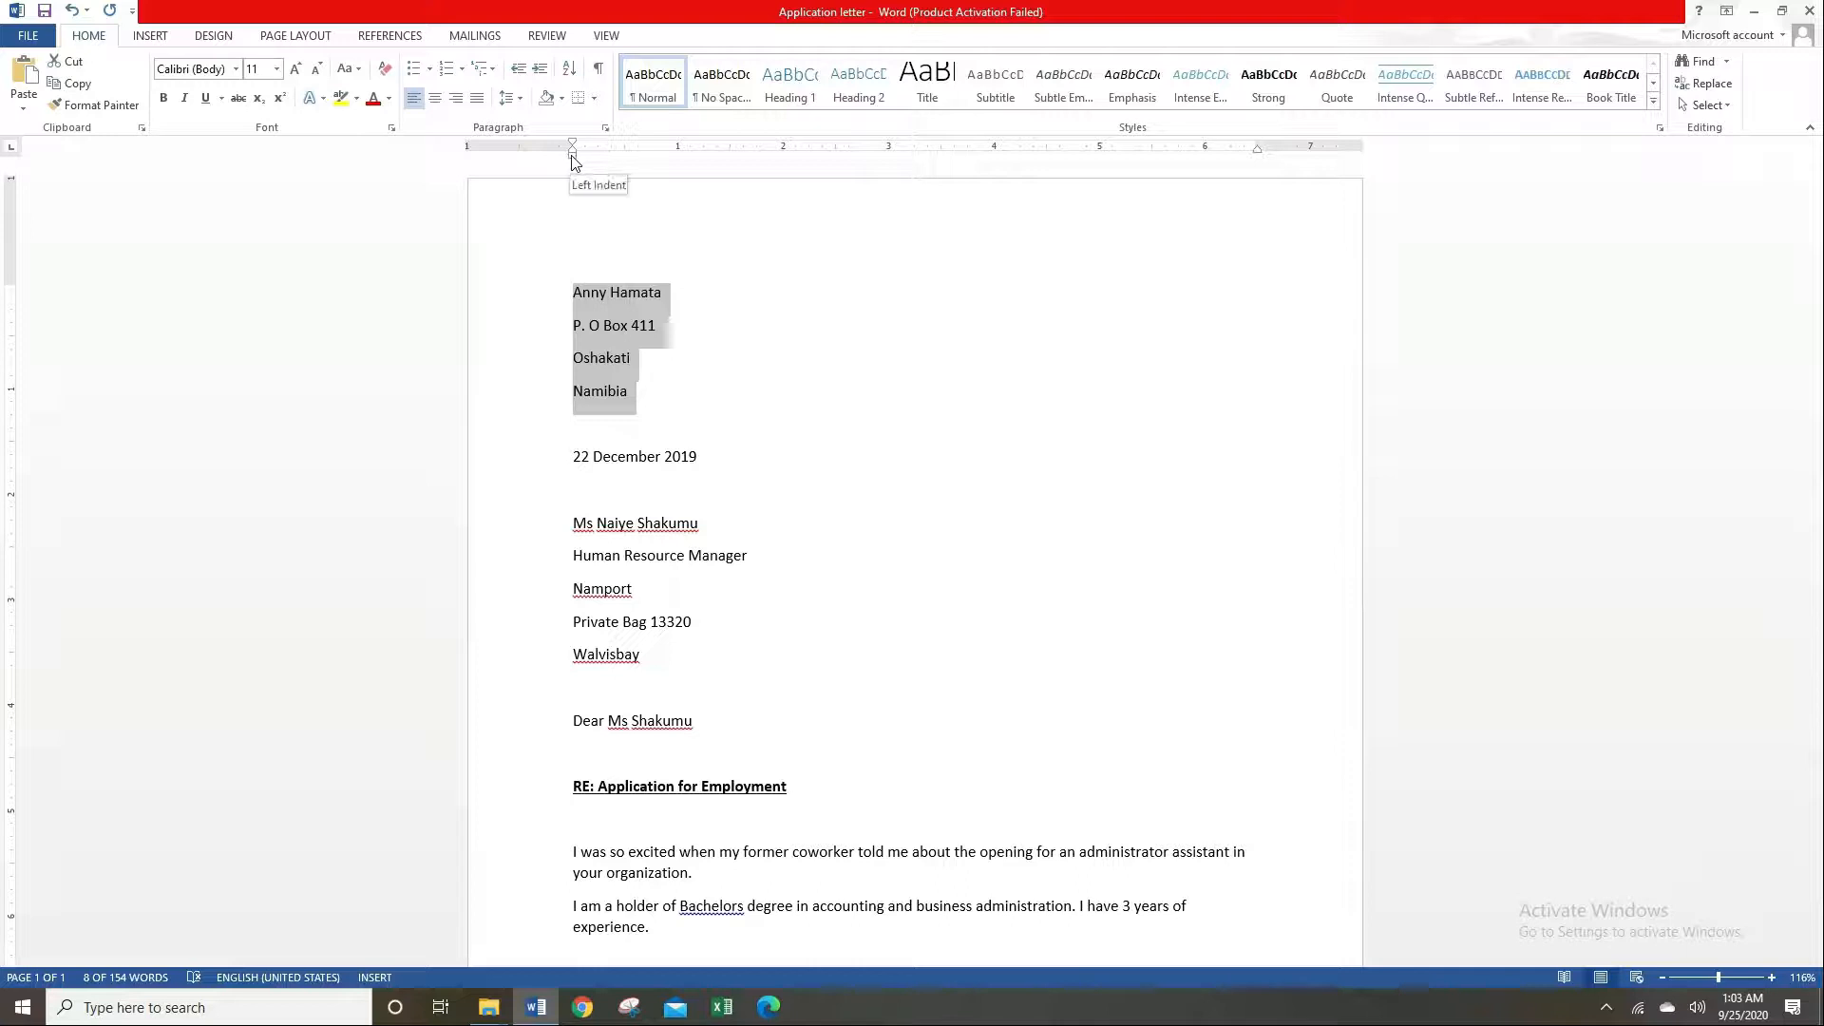
mouse_move(575, 158)
mouse_down()
mouse_move(1090, 177)
mouse_move(1089, 196)
mouse_up()
click(1090, 517)
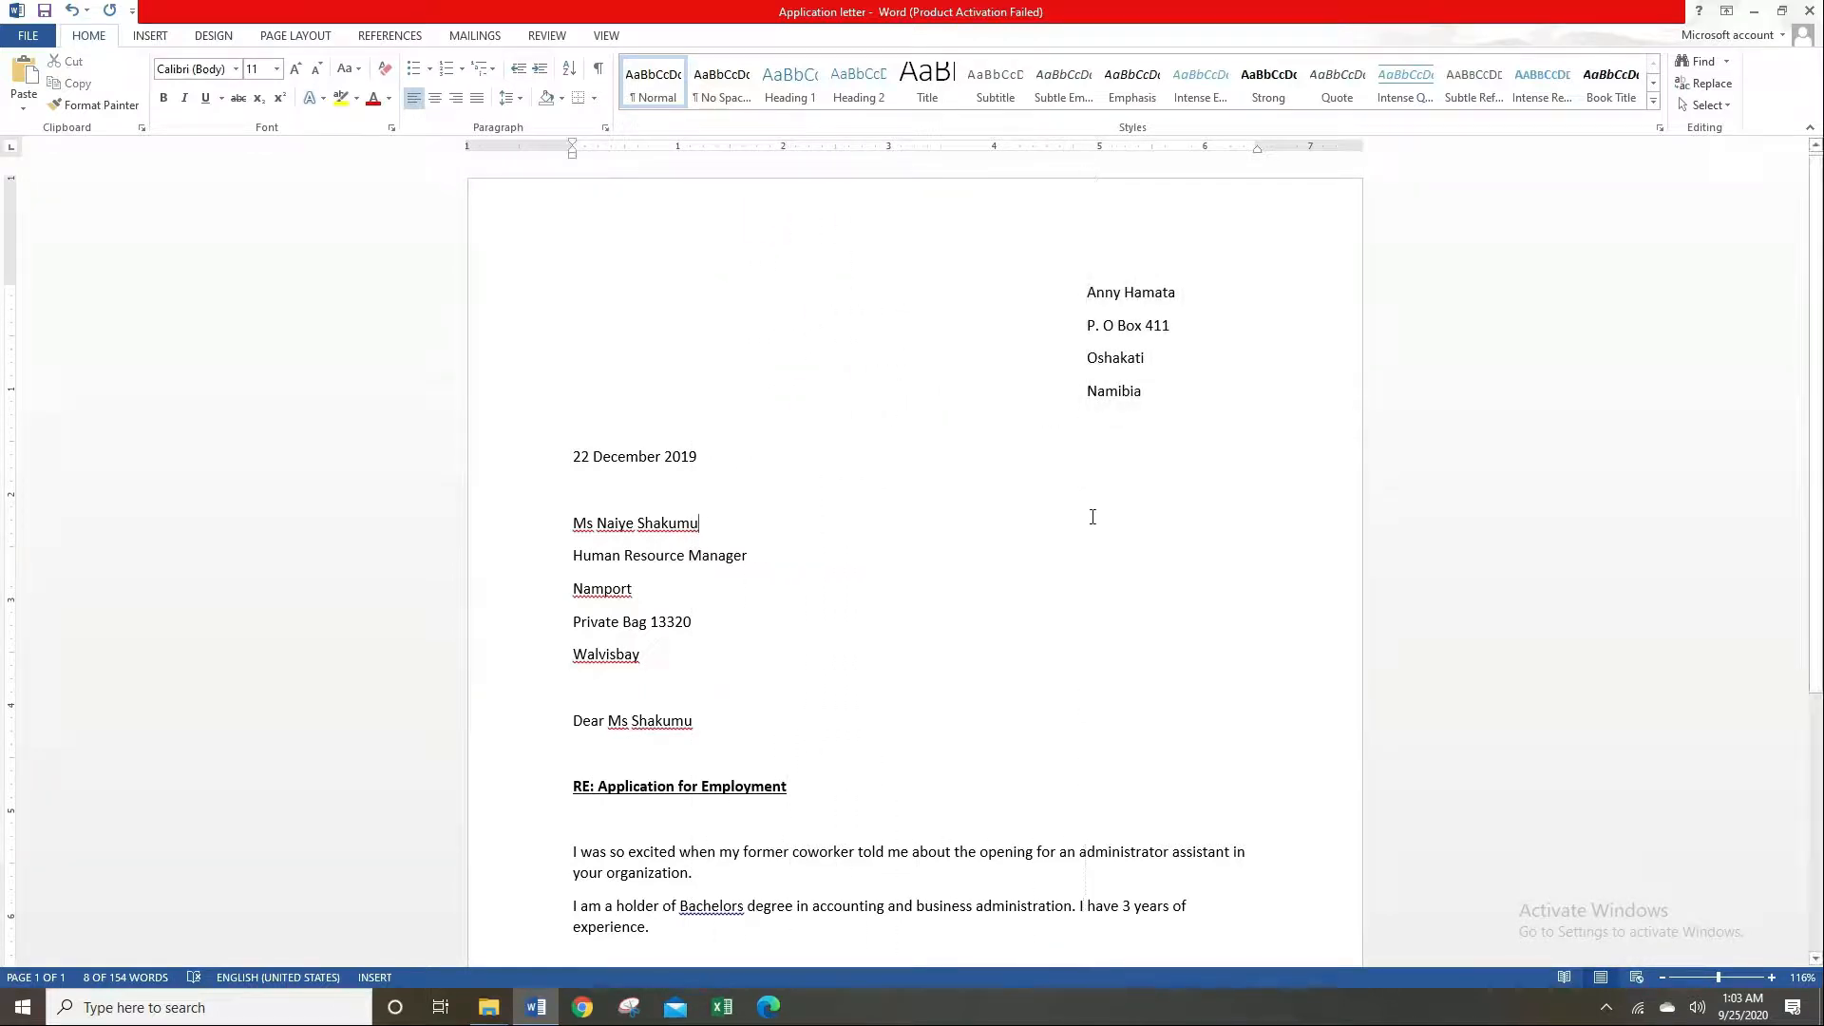
Set the left indent of the "22 December 2019" date line to about 4.9 inches, aligning it with the sender address.
drag(574, 455, 705, 466)
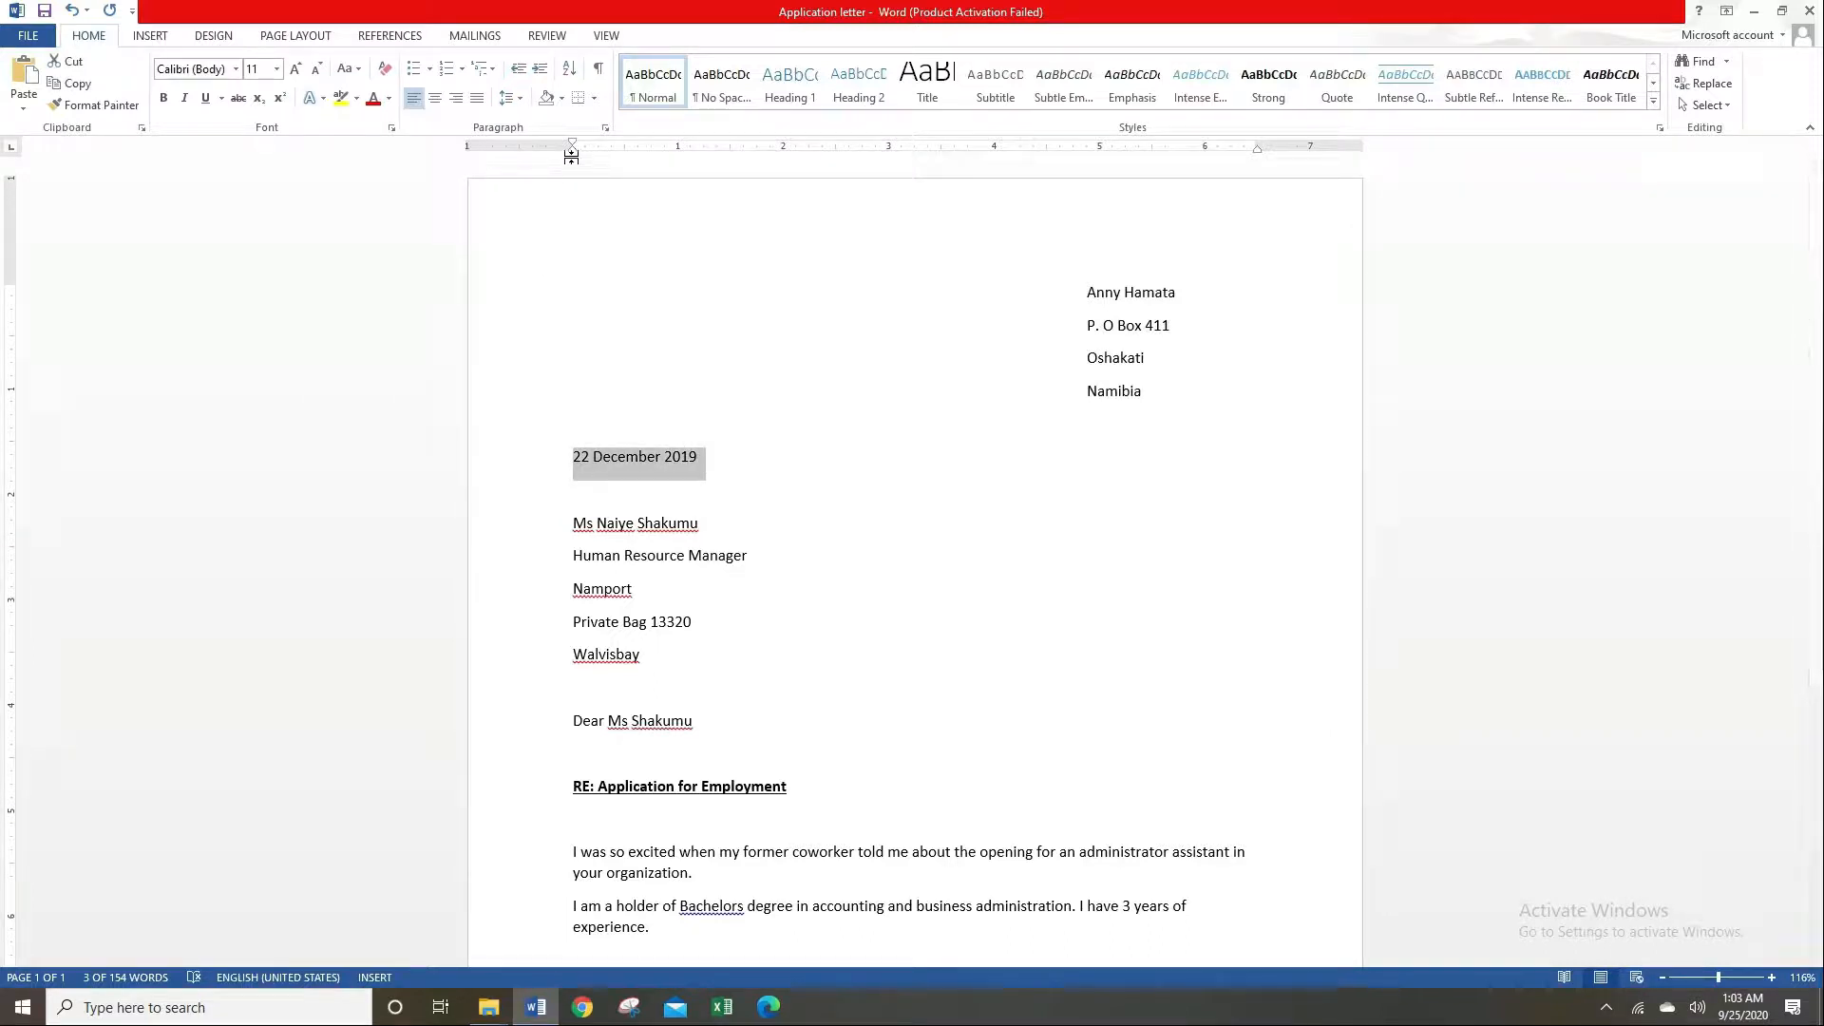
drag(570, 152, 1089, 188)
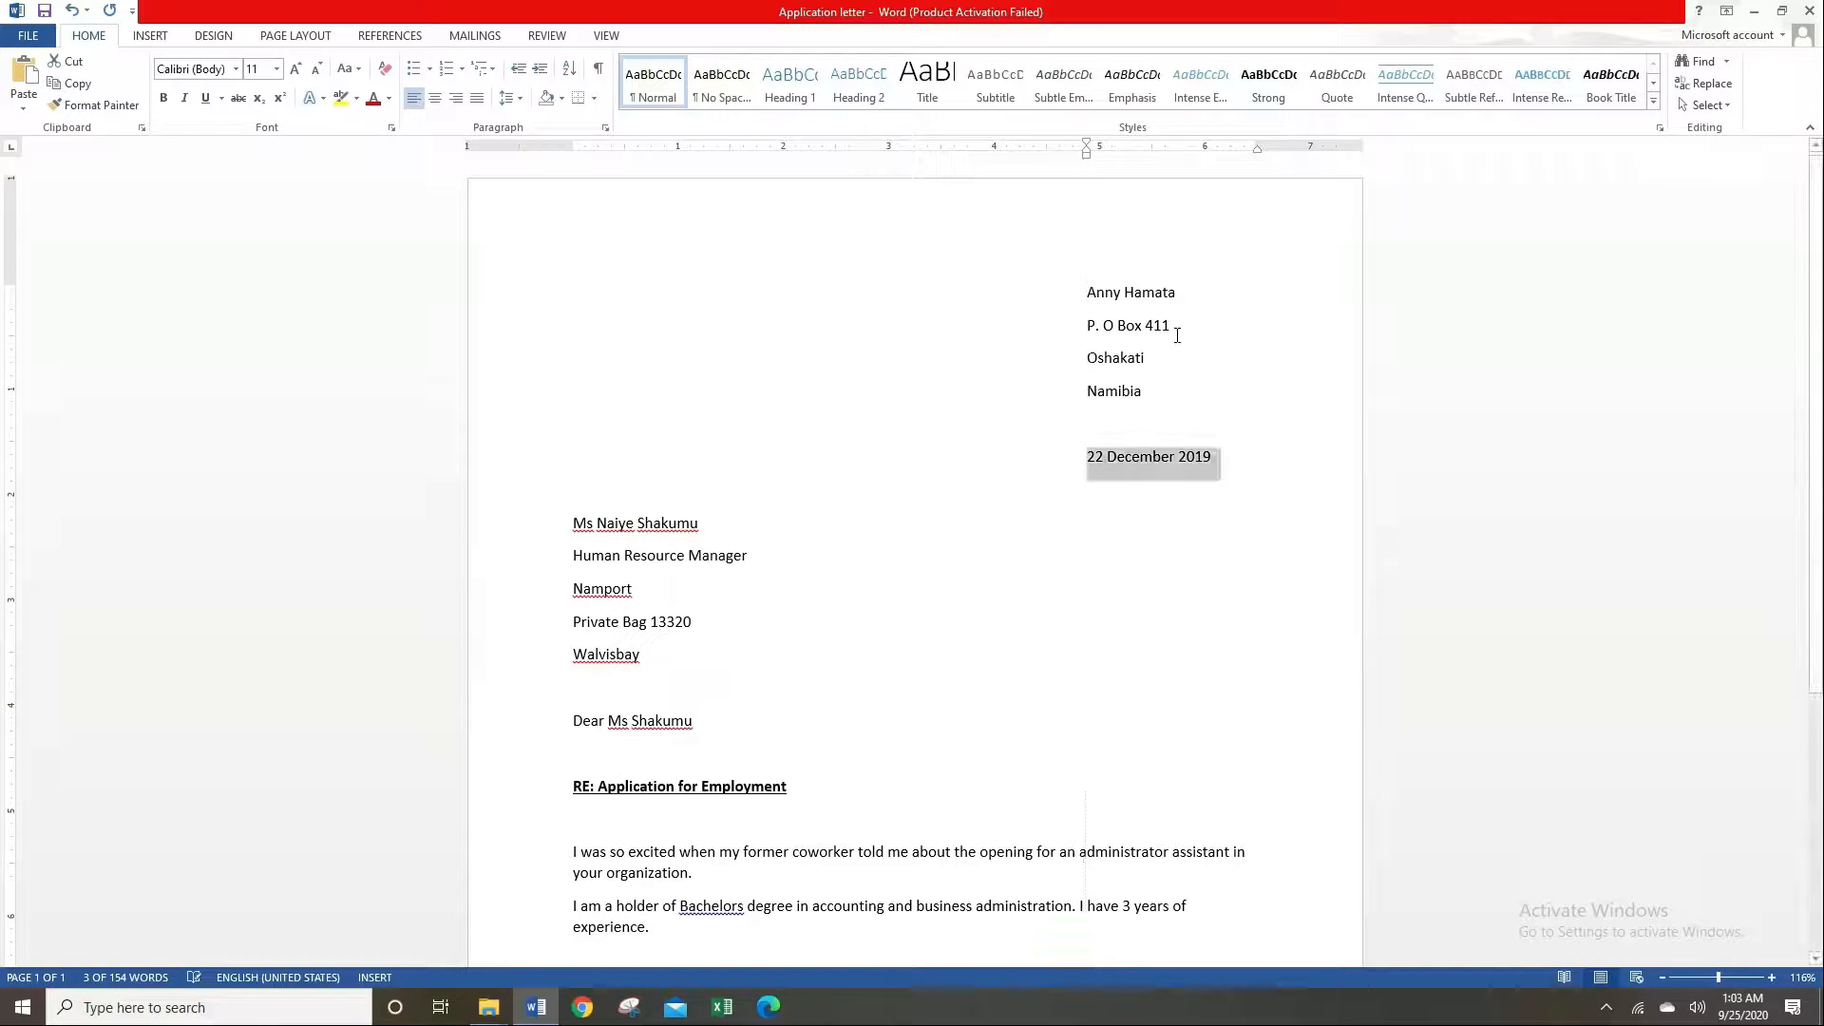
click(1230, 553)
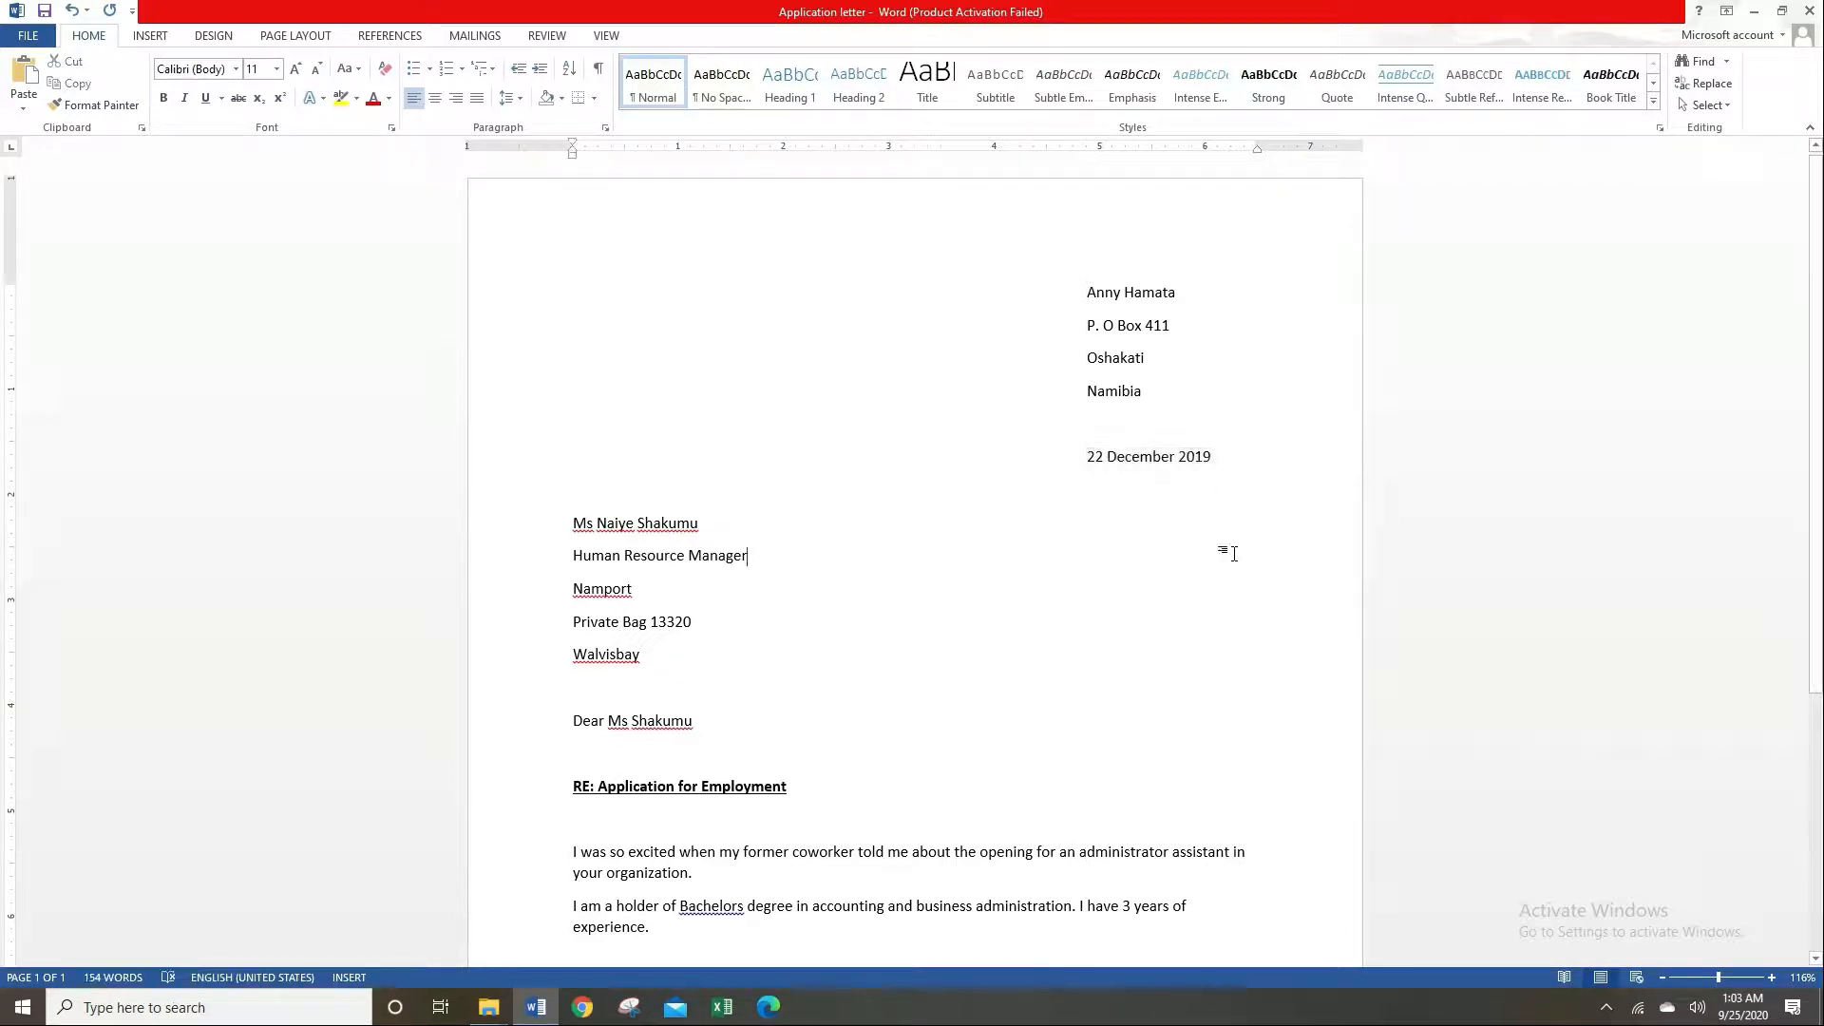
Add the recipient's surname and first name, both flagged as misspelled in the address block, to the spelling dictionary.
scroll(1230, 552, down, 5)
scroll(1232, 553, down, 3)
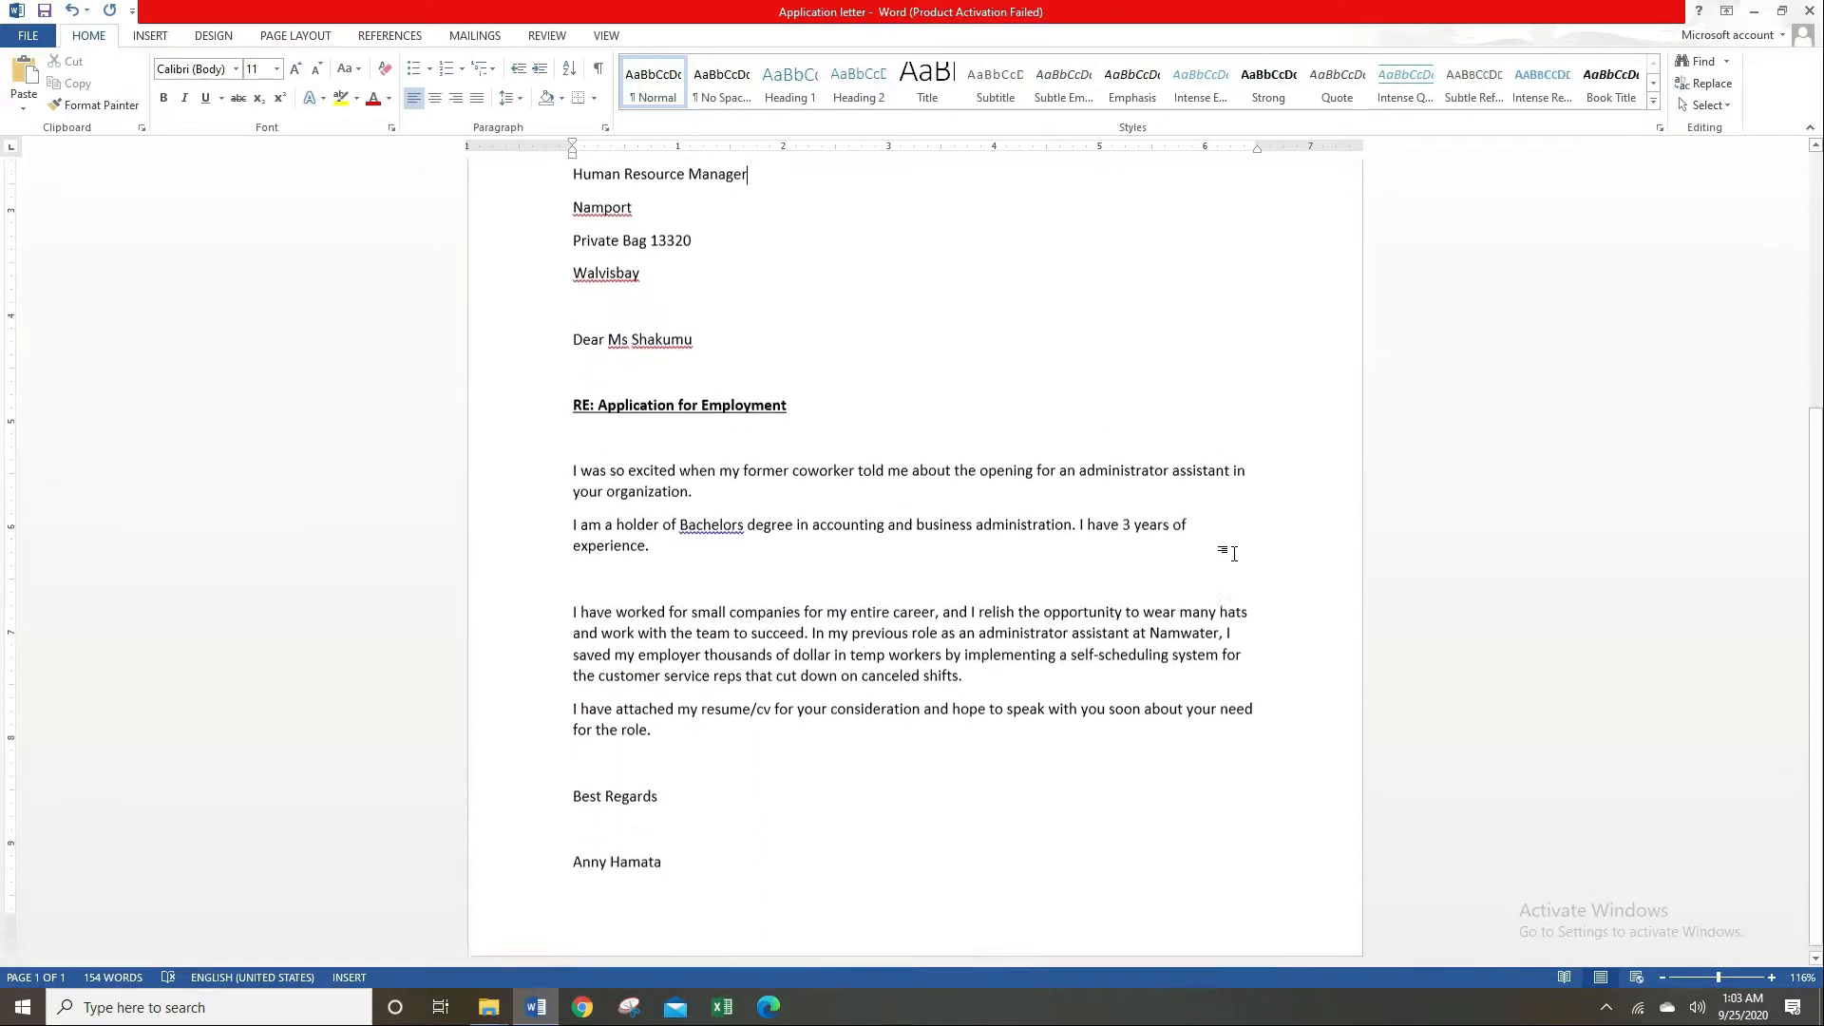
scroll(1232, 553, up, 3)
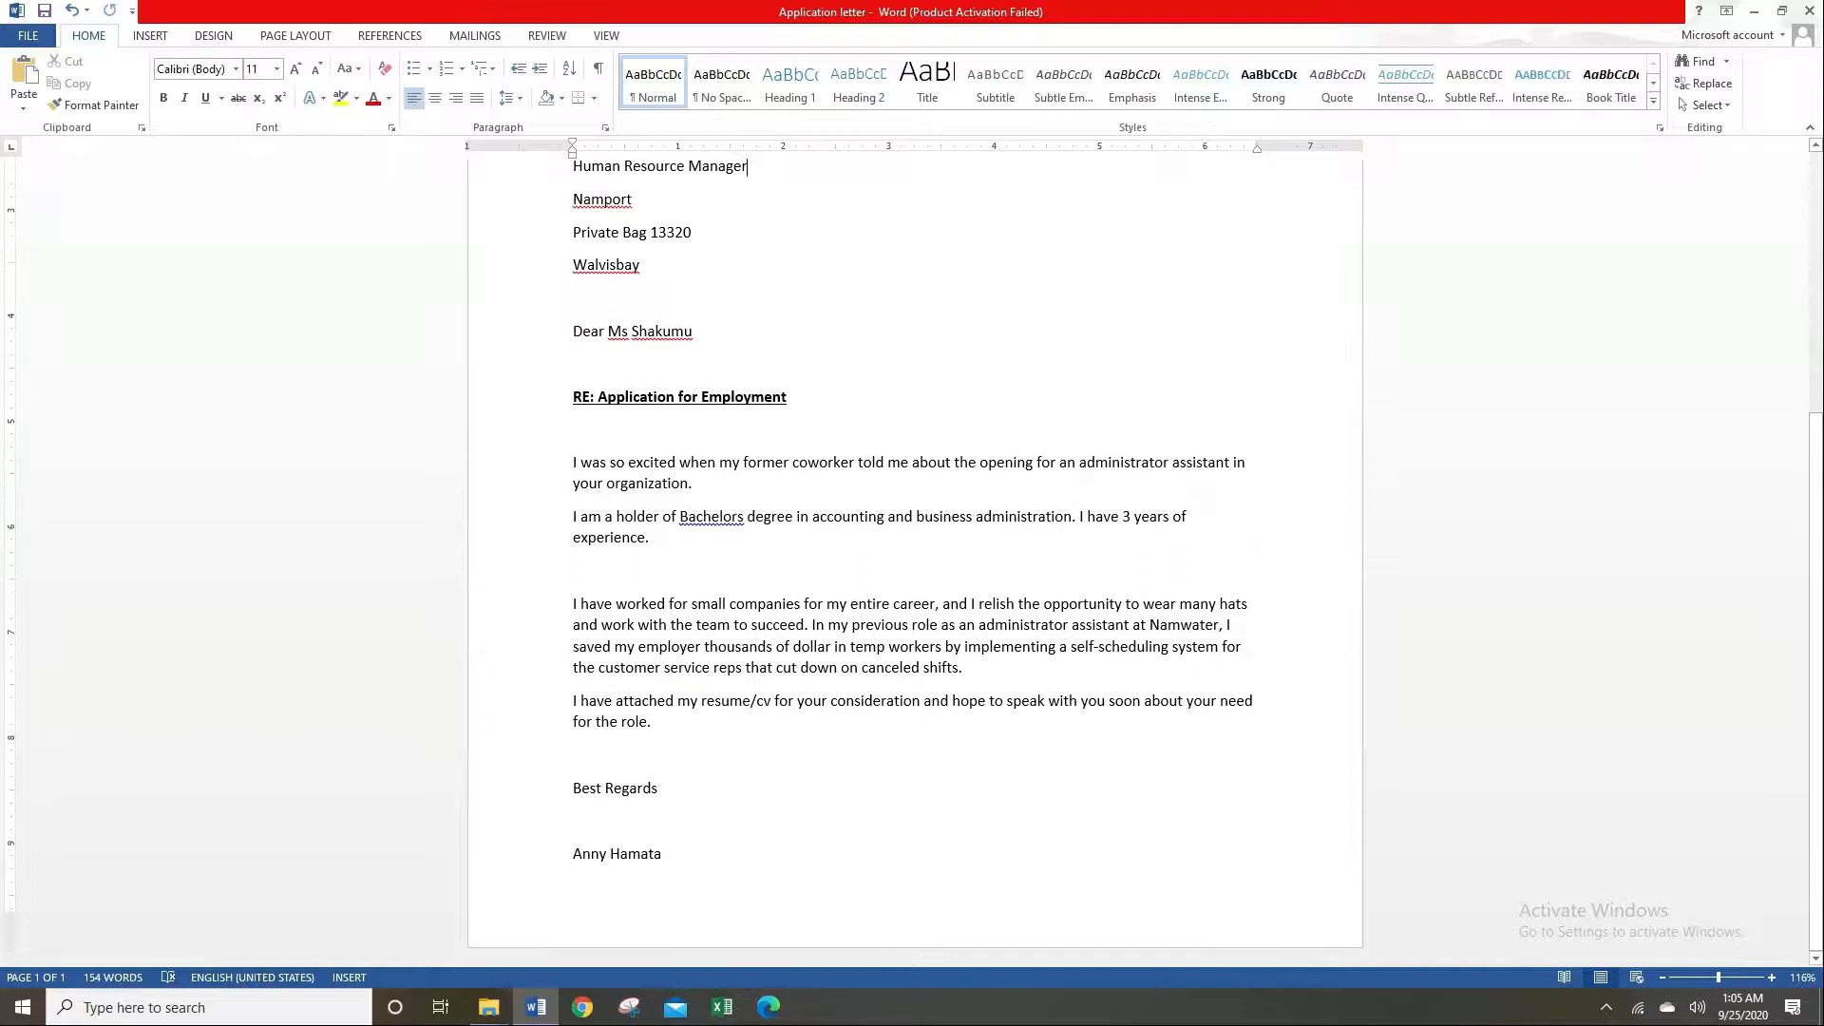
scroll(915, 560, up, 4)
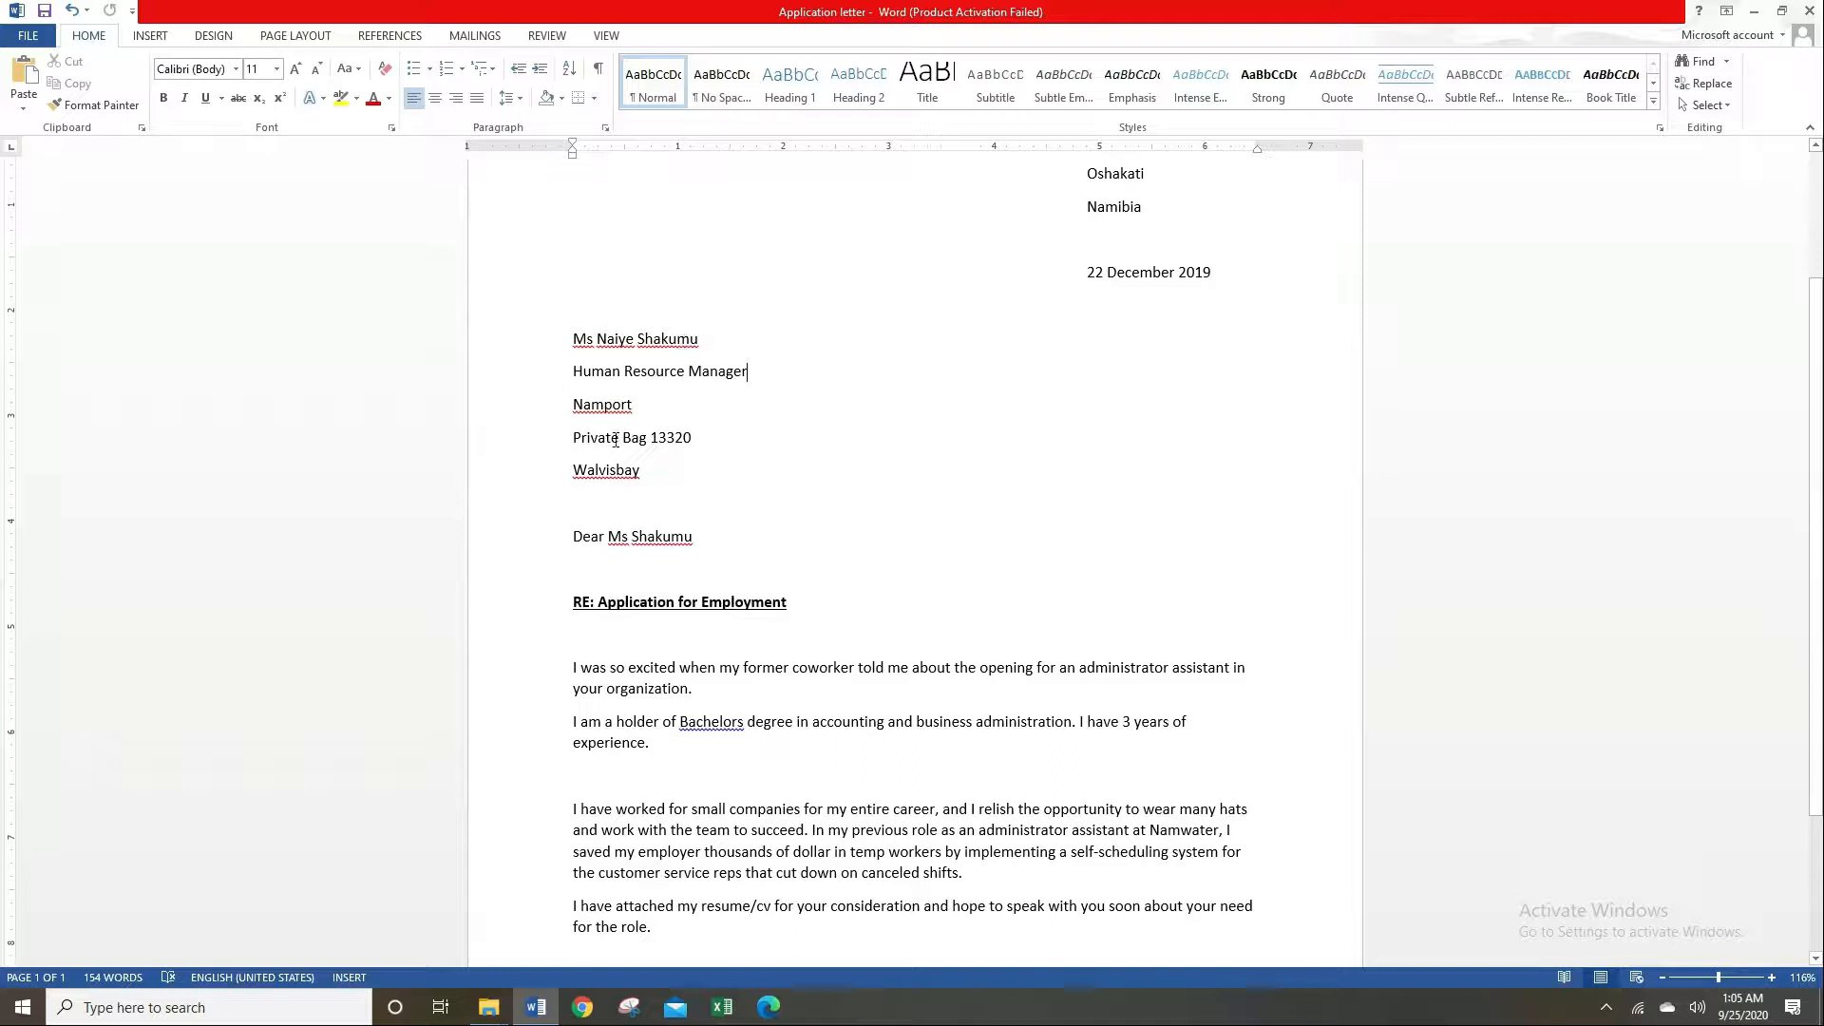
right_click(664, 341)
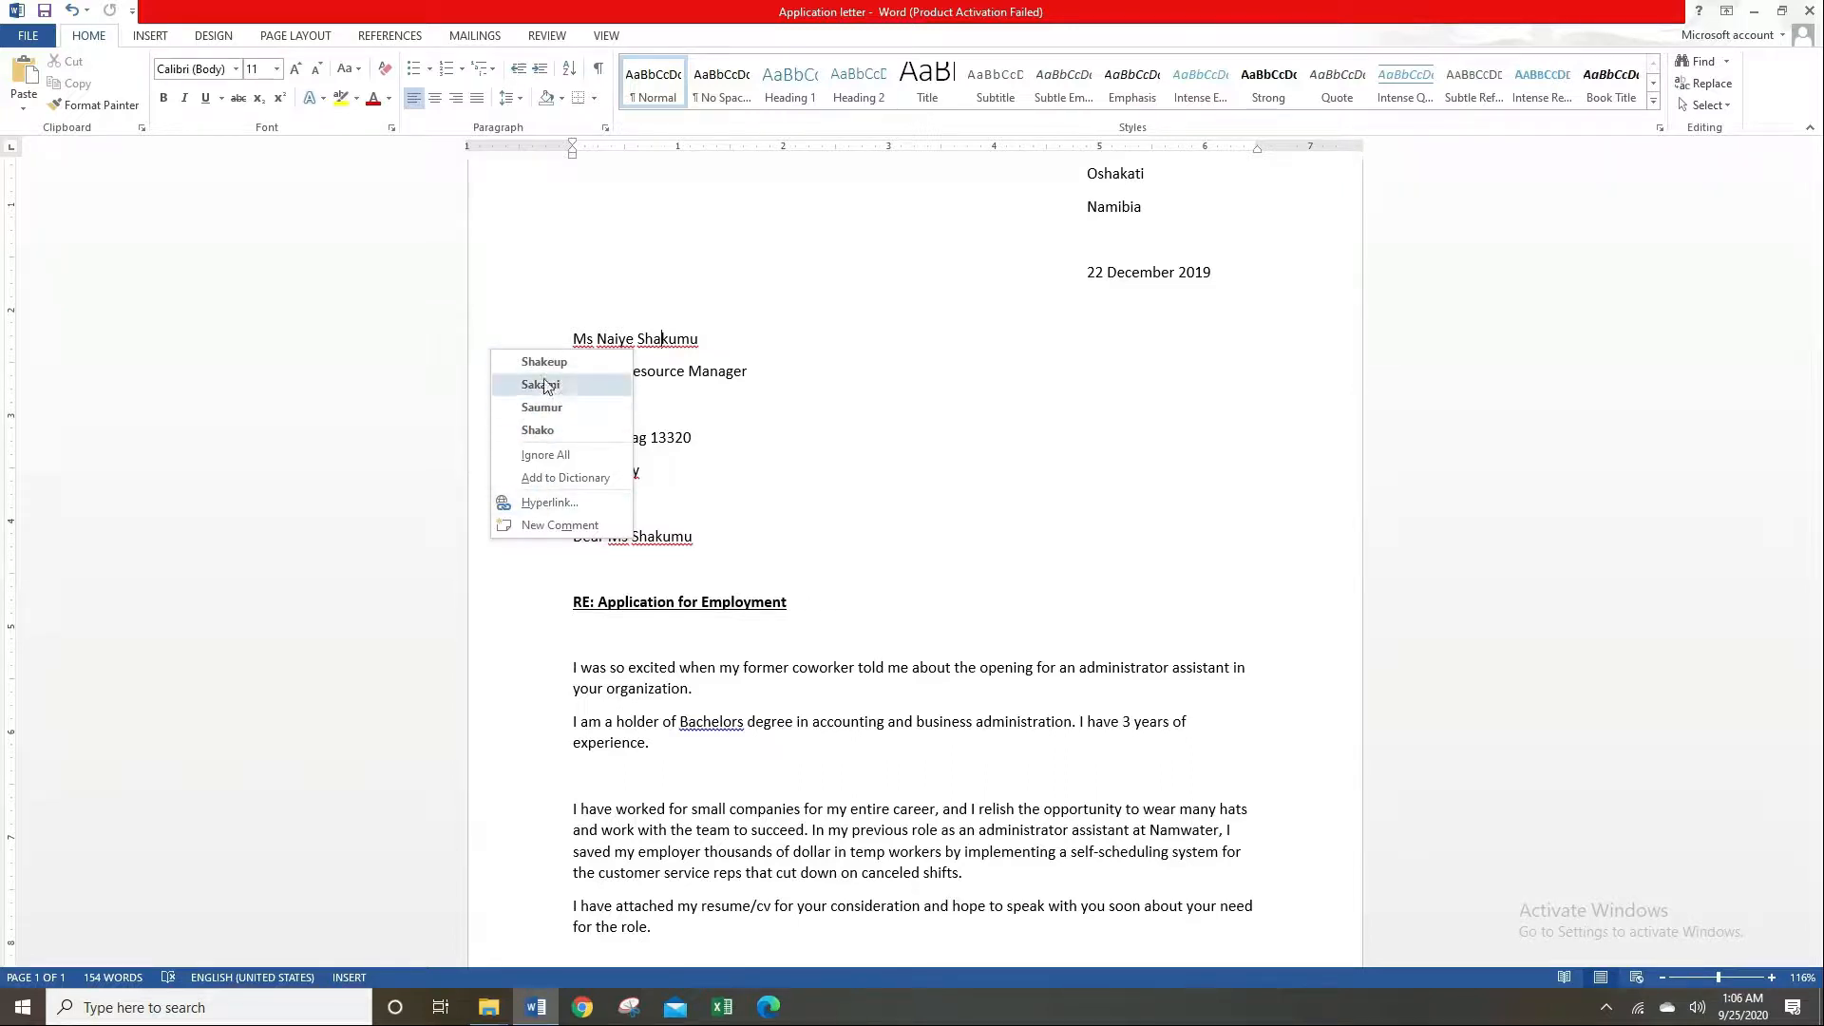
click(595, 478)
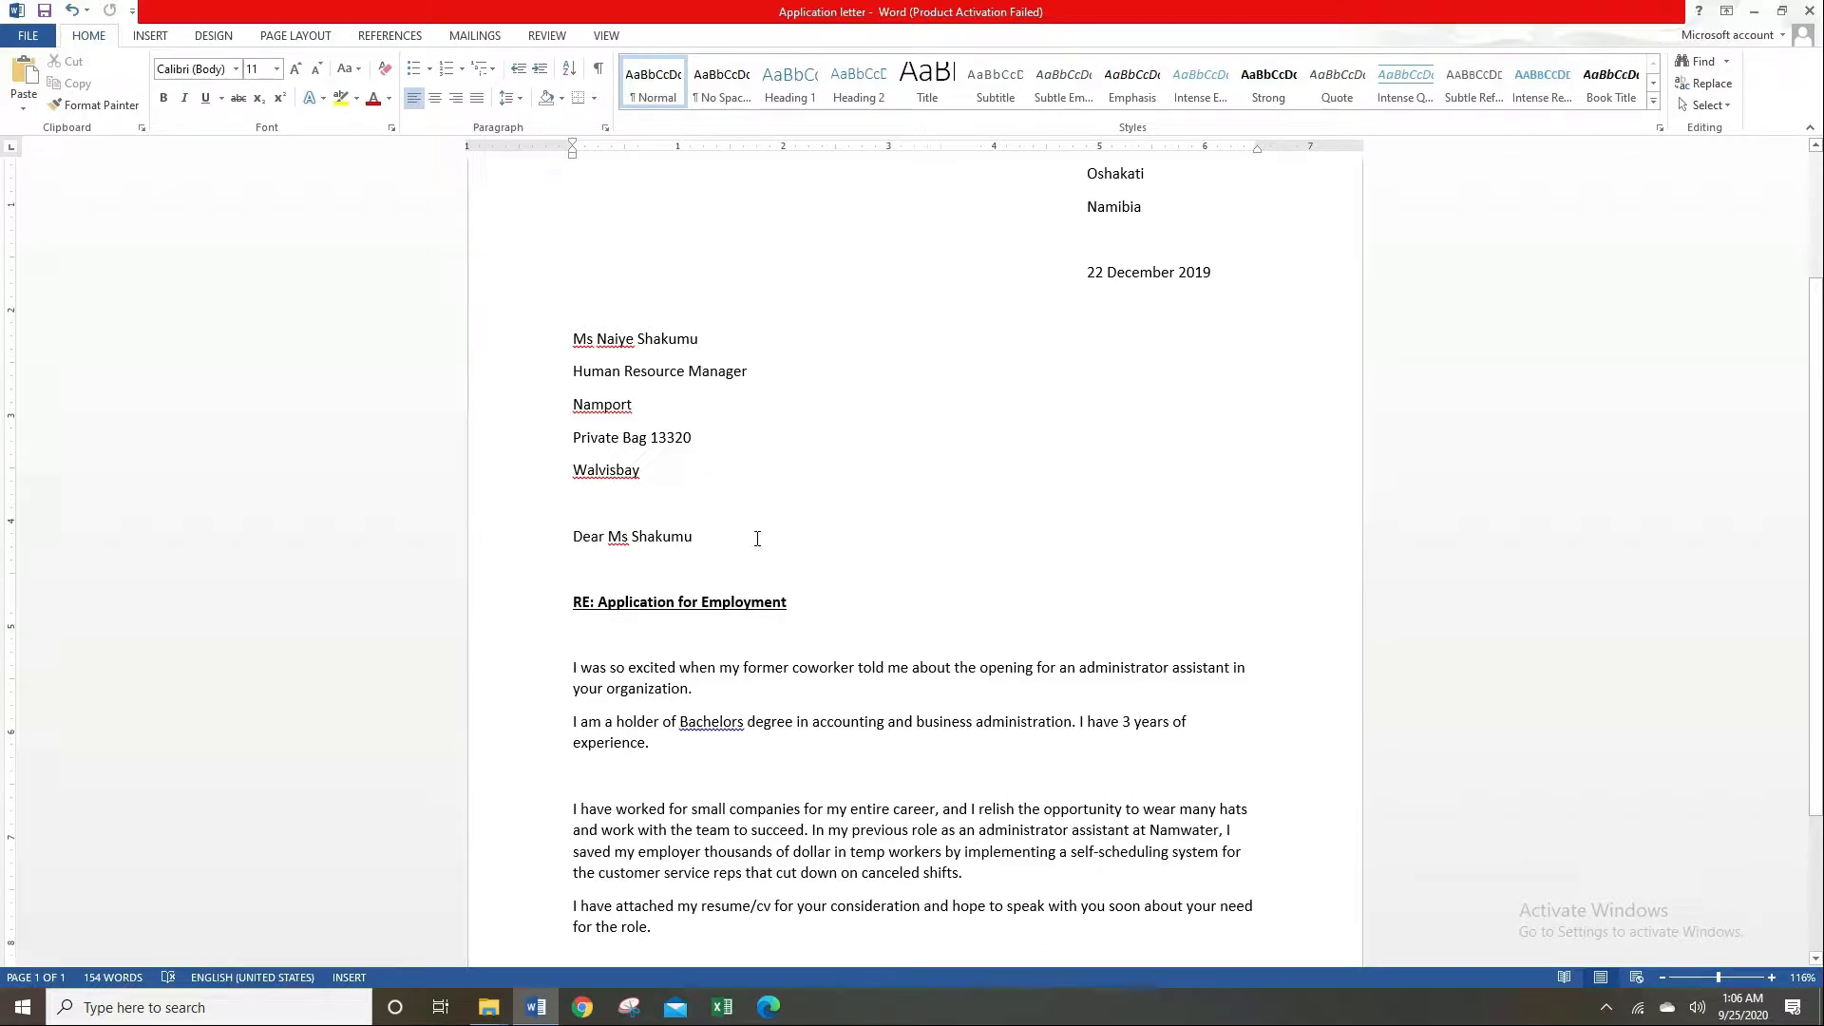
right_click(608, 346)
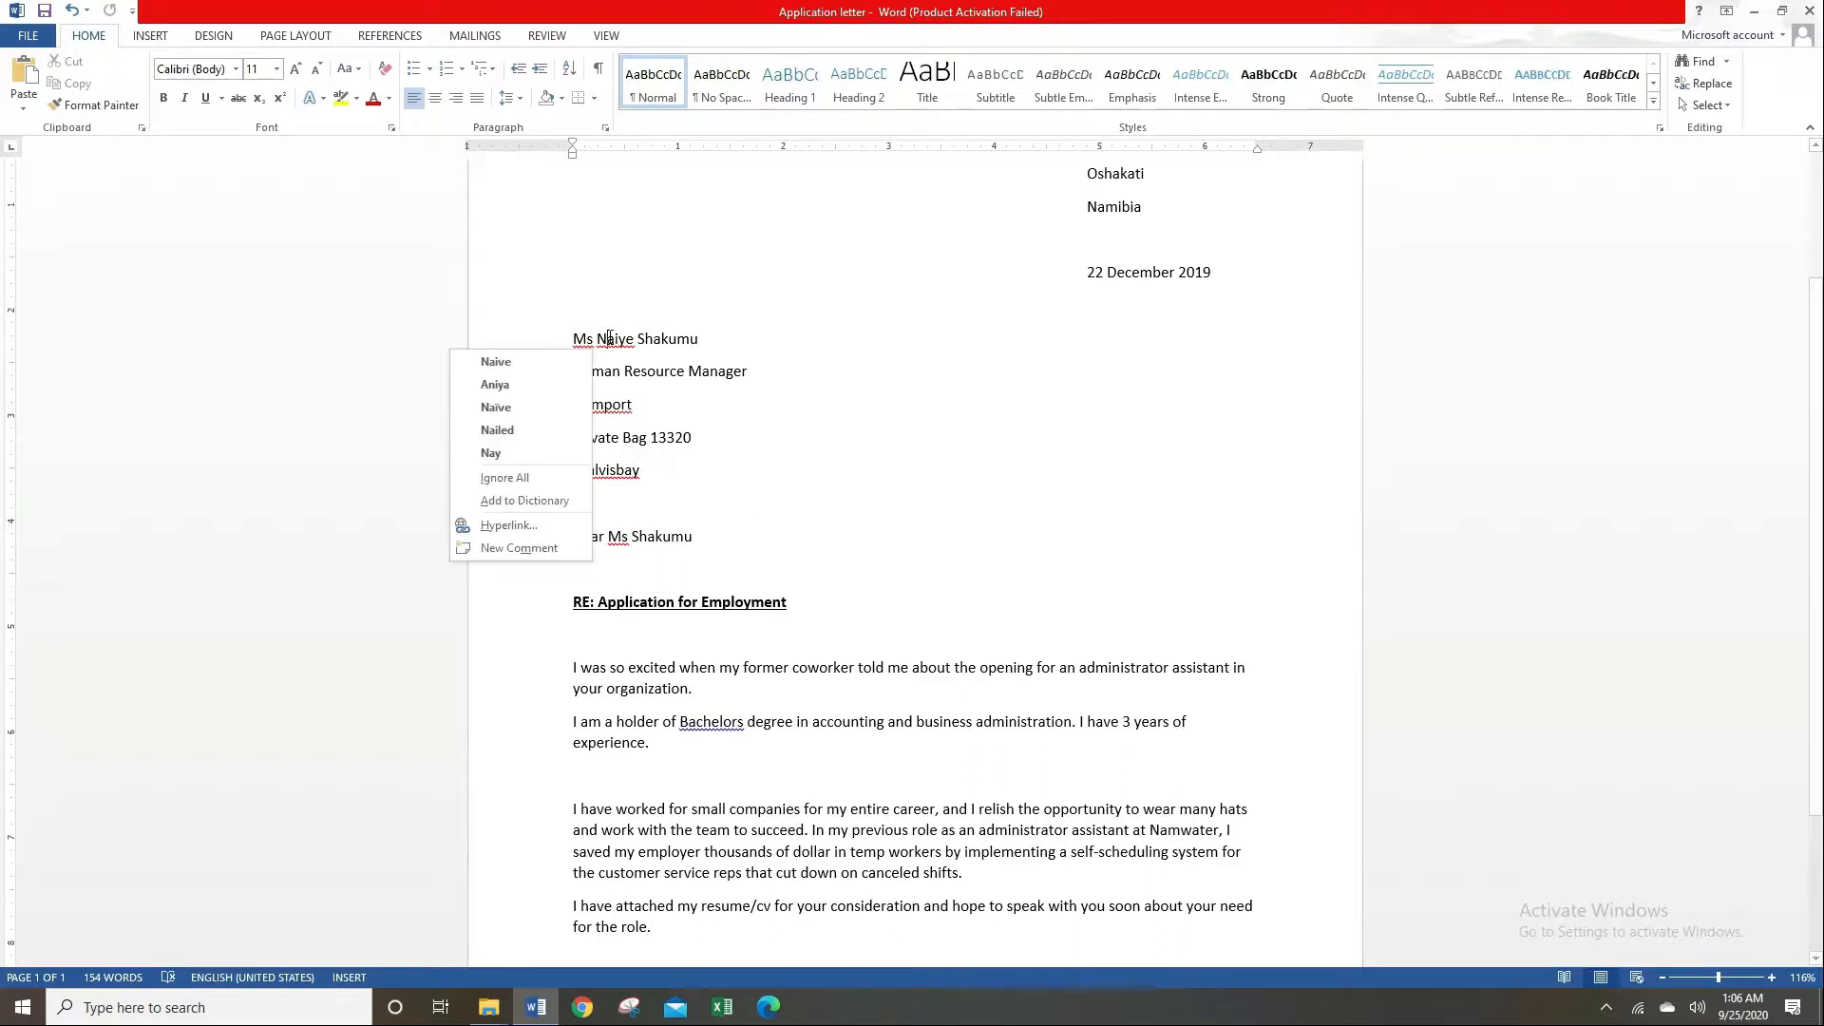
click(548, 500)
Add the flagged words "Namport" and "Walvisbay" in the recipient's address to the spelling dictionary.
right_click(586, 411)
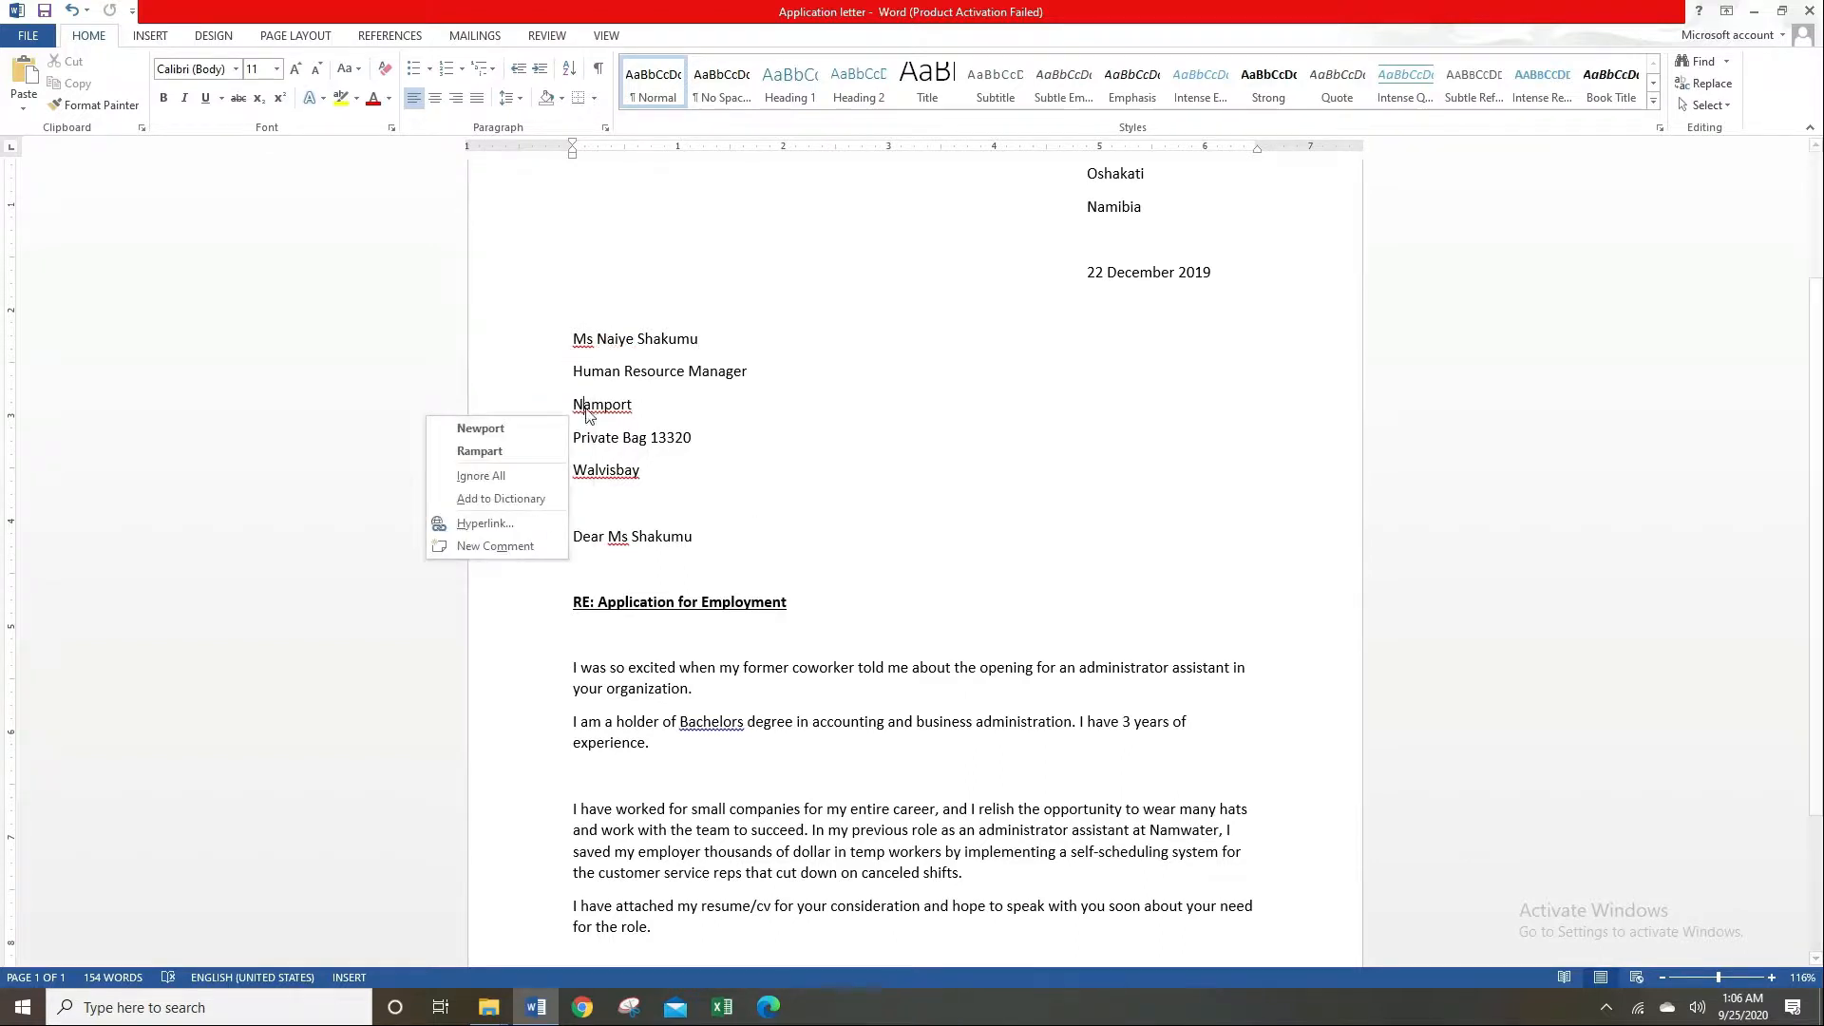
click(542, 500)
right_click(615, 467)
click(509, 542)
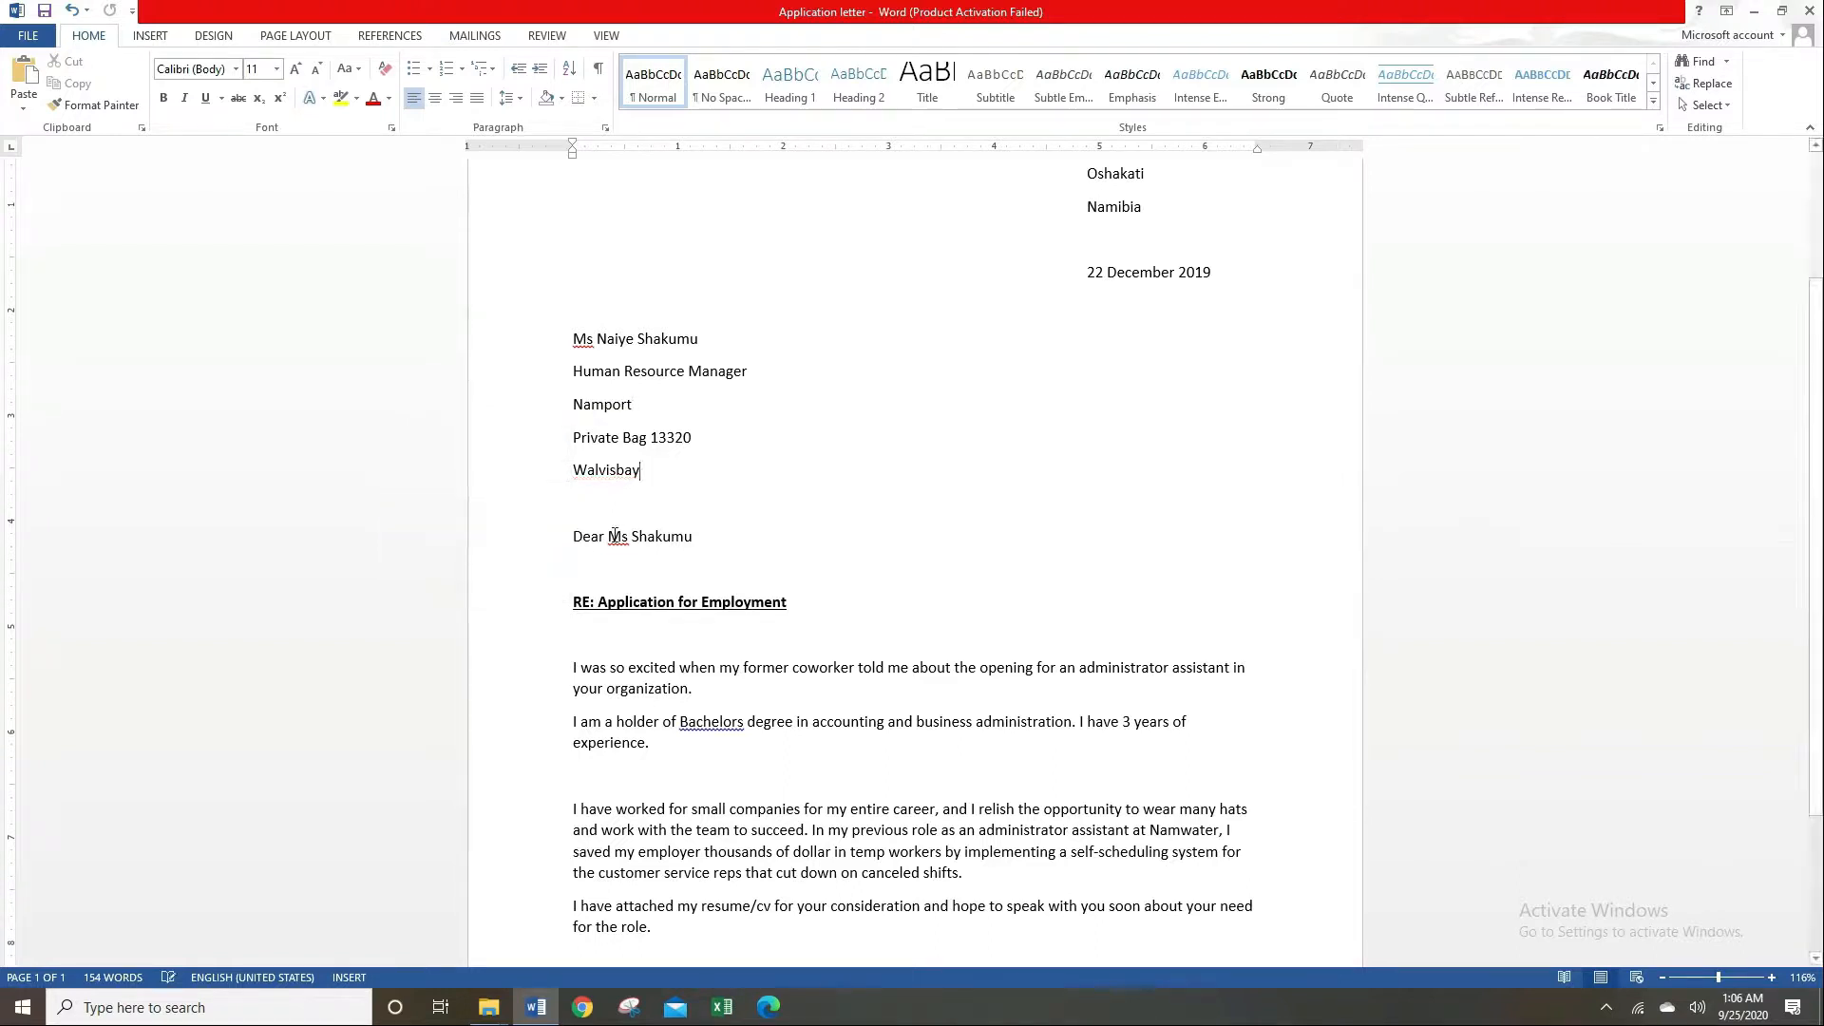
Correct "Ms" to "Ms." in both the salutation and the recipient's name line using the spelling suggestion.
right_click(607, 546)
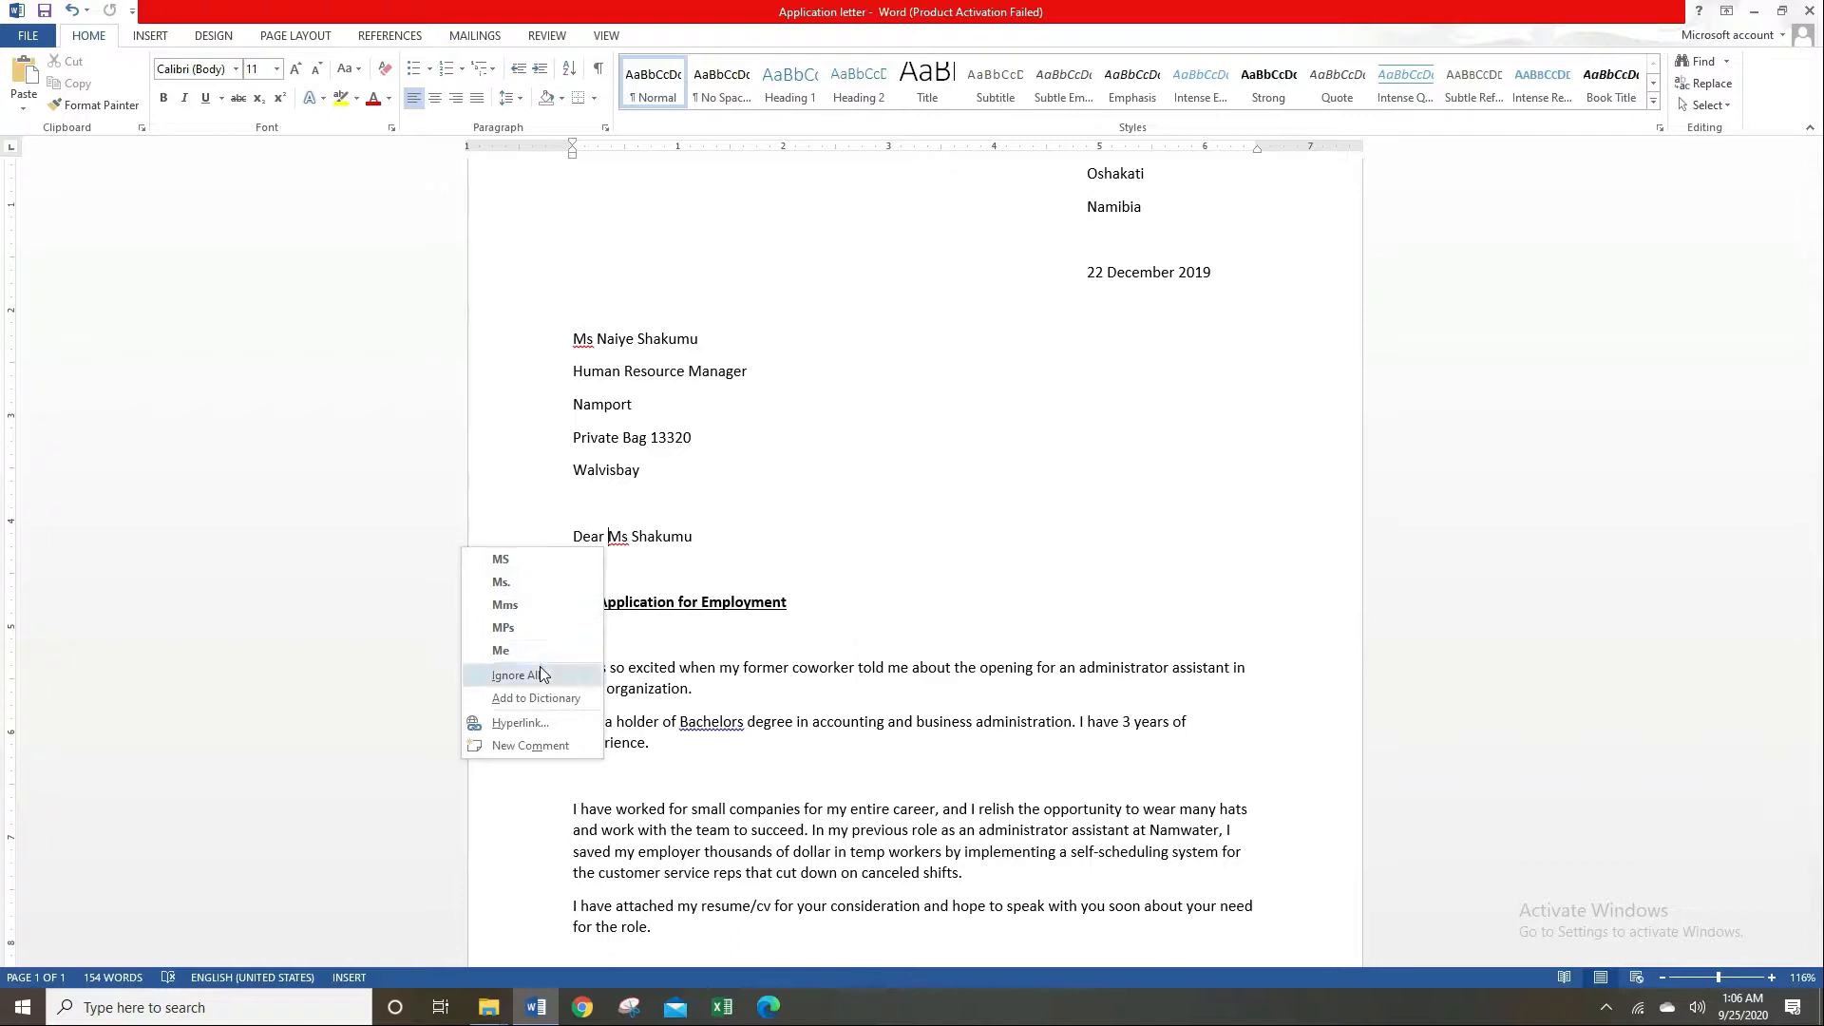
click(517, 581)
right_click(583, 339)
click(469, 370)
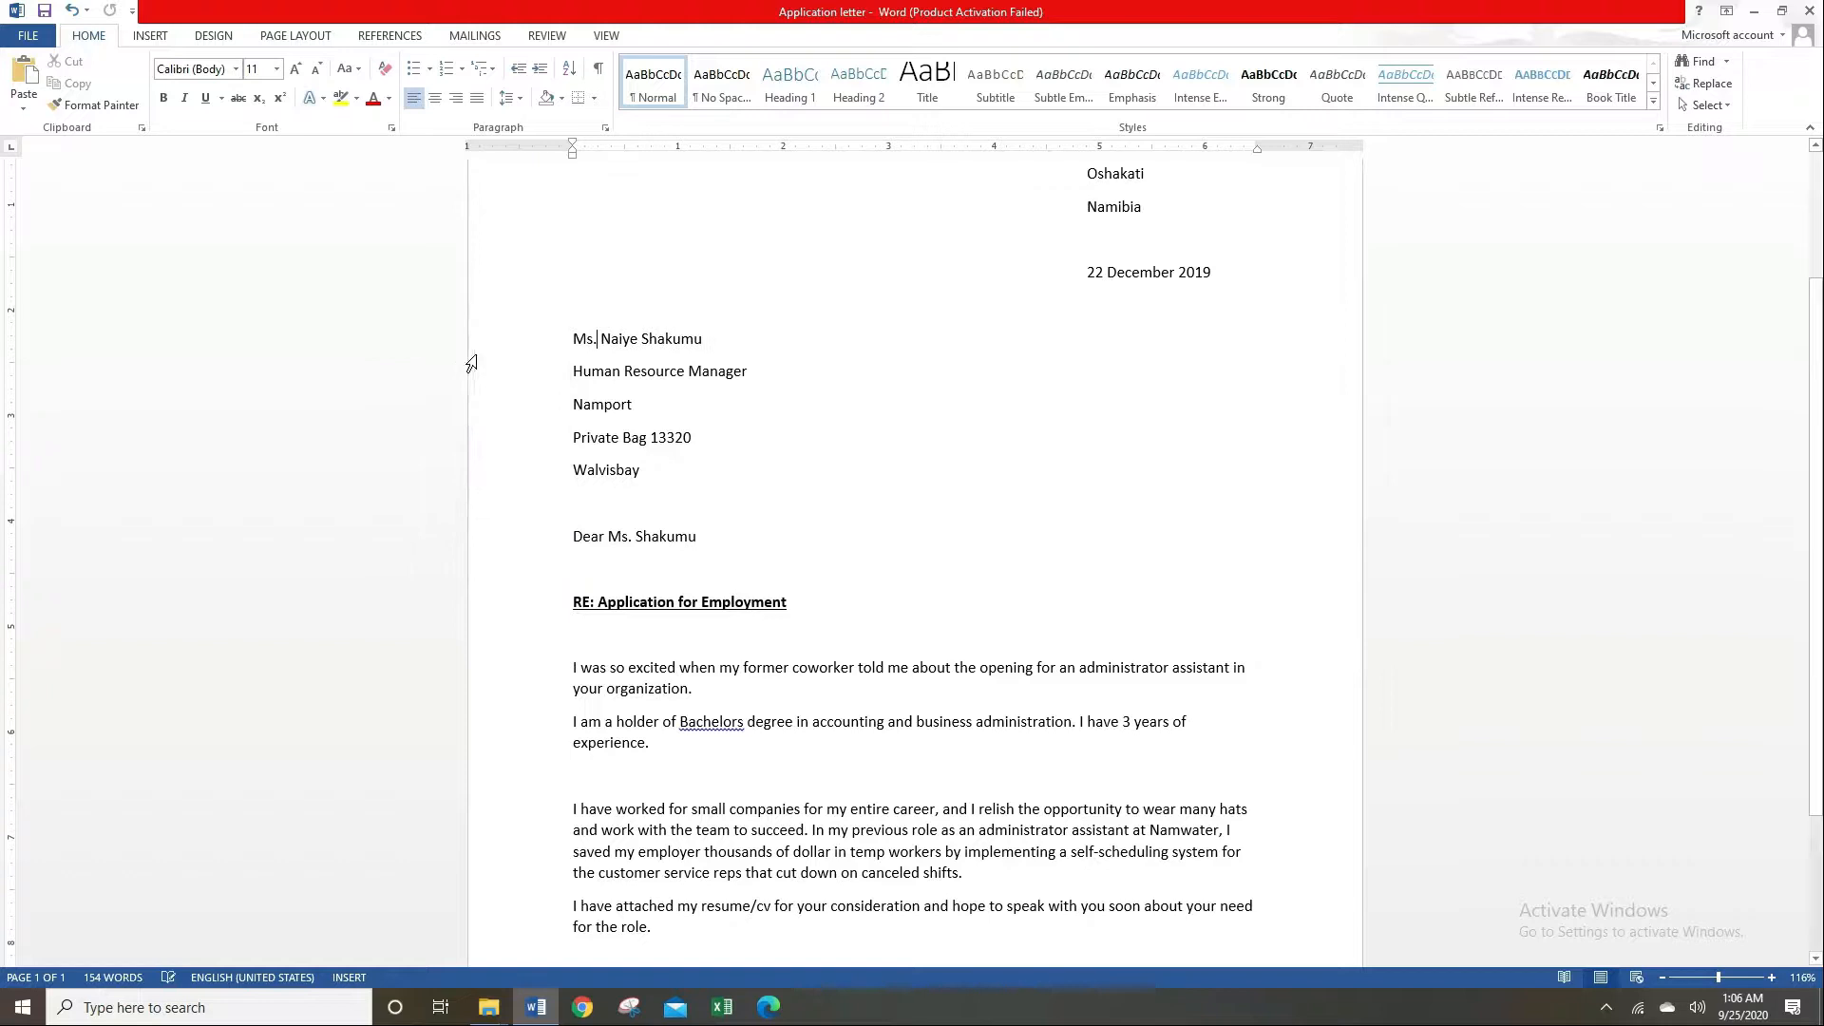
Correct "Bachelors" to "Bachelor's" and delete the empty line above "I have worked for small companies".
scroll(961, 560, down, 3)
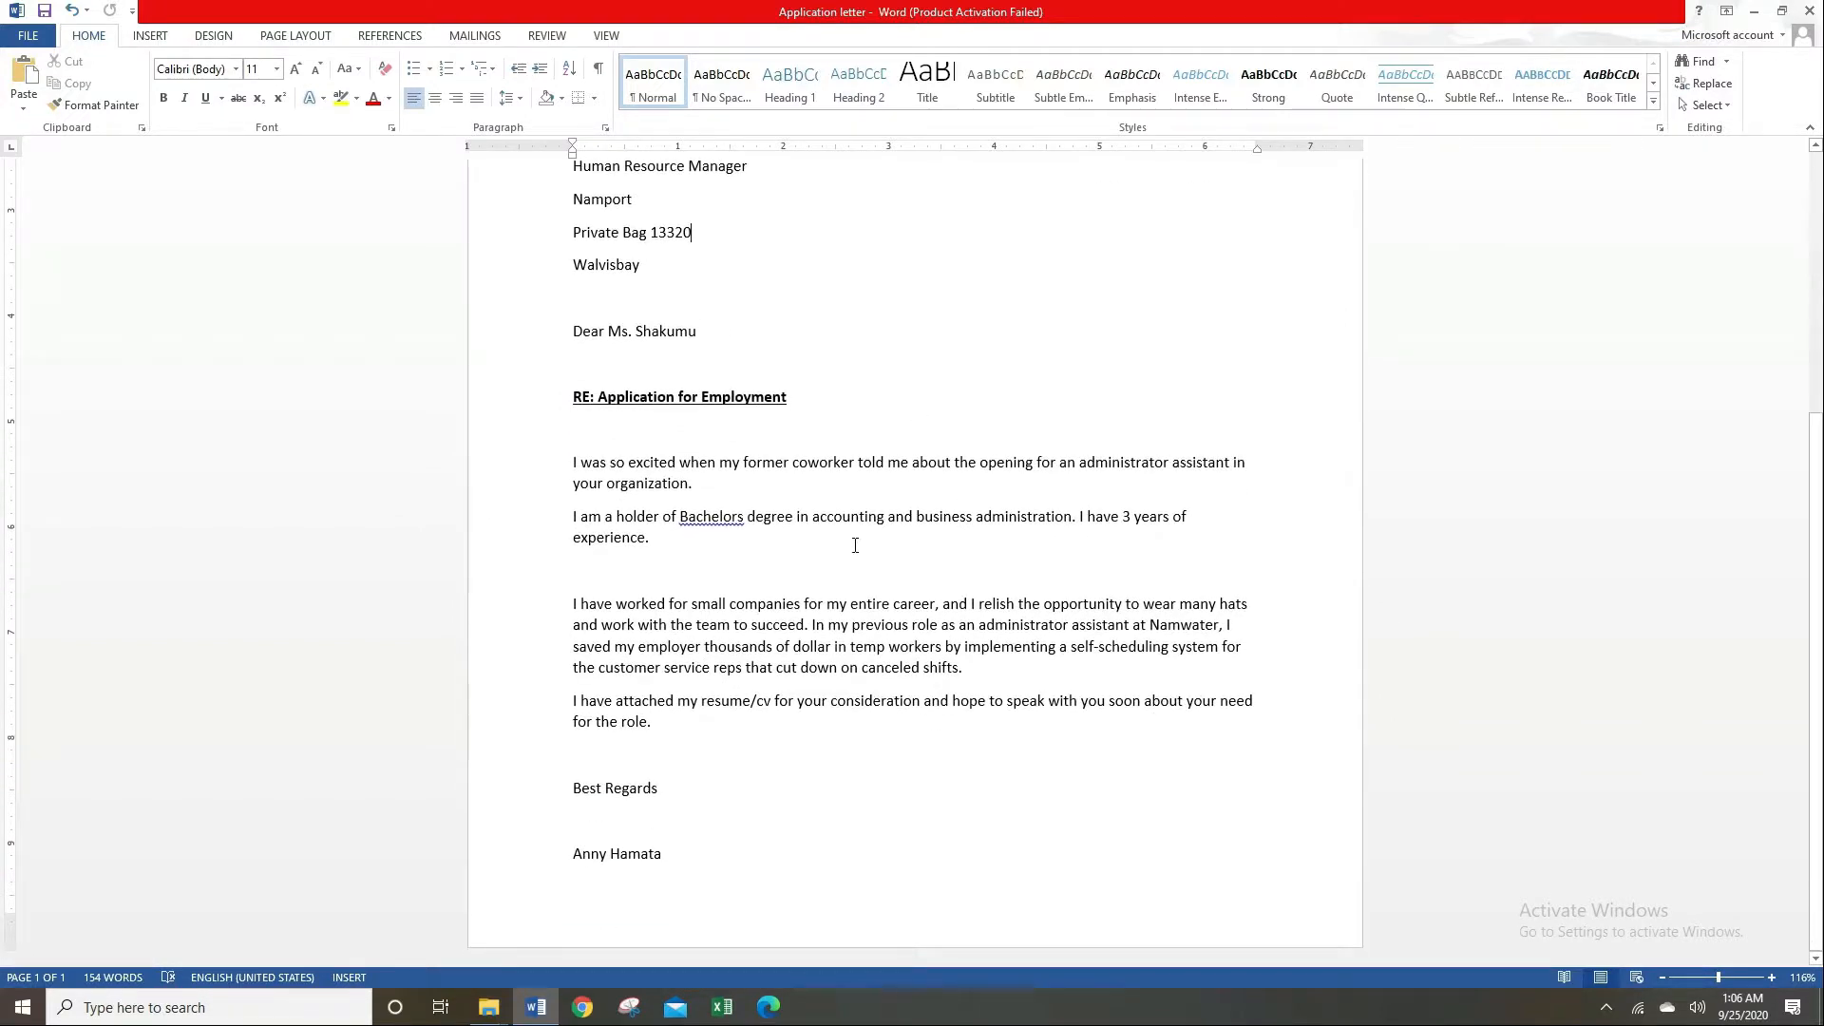
right_click(708, 520)
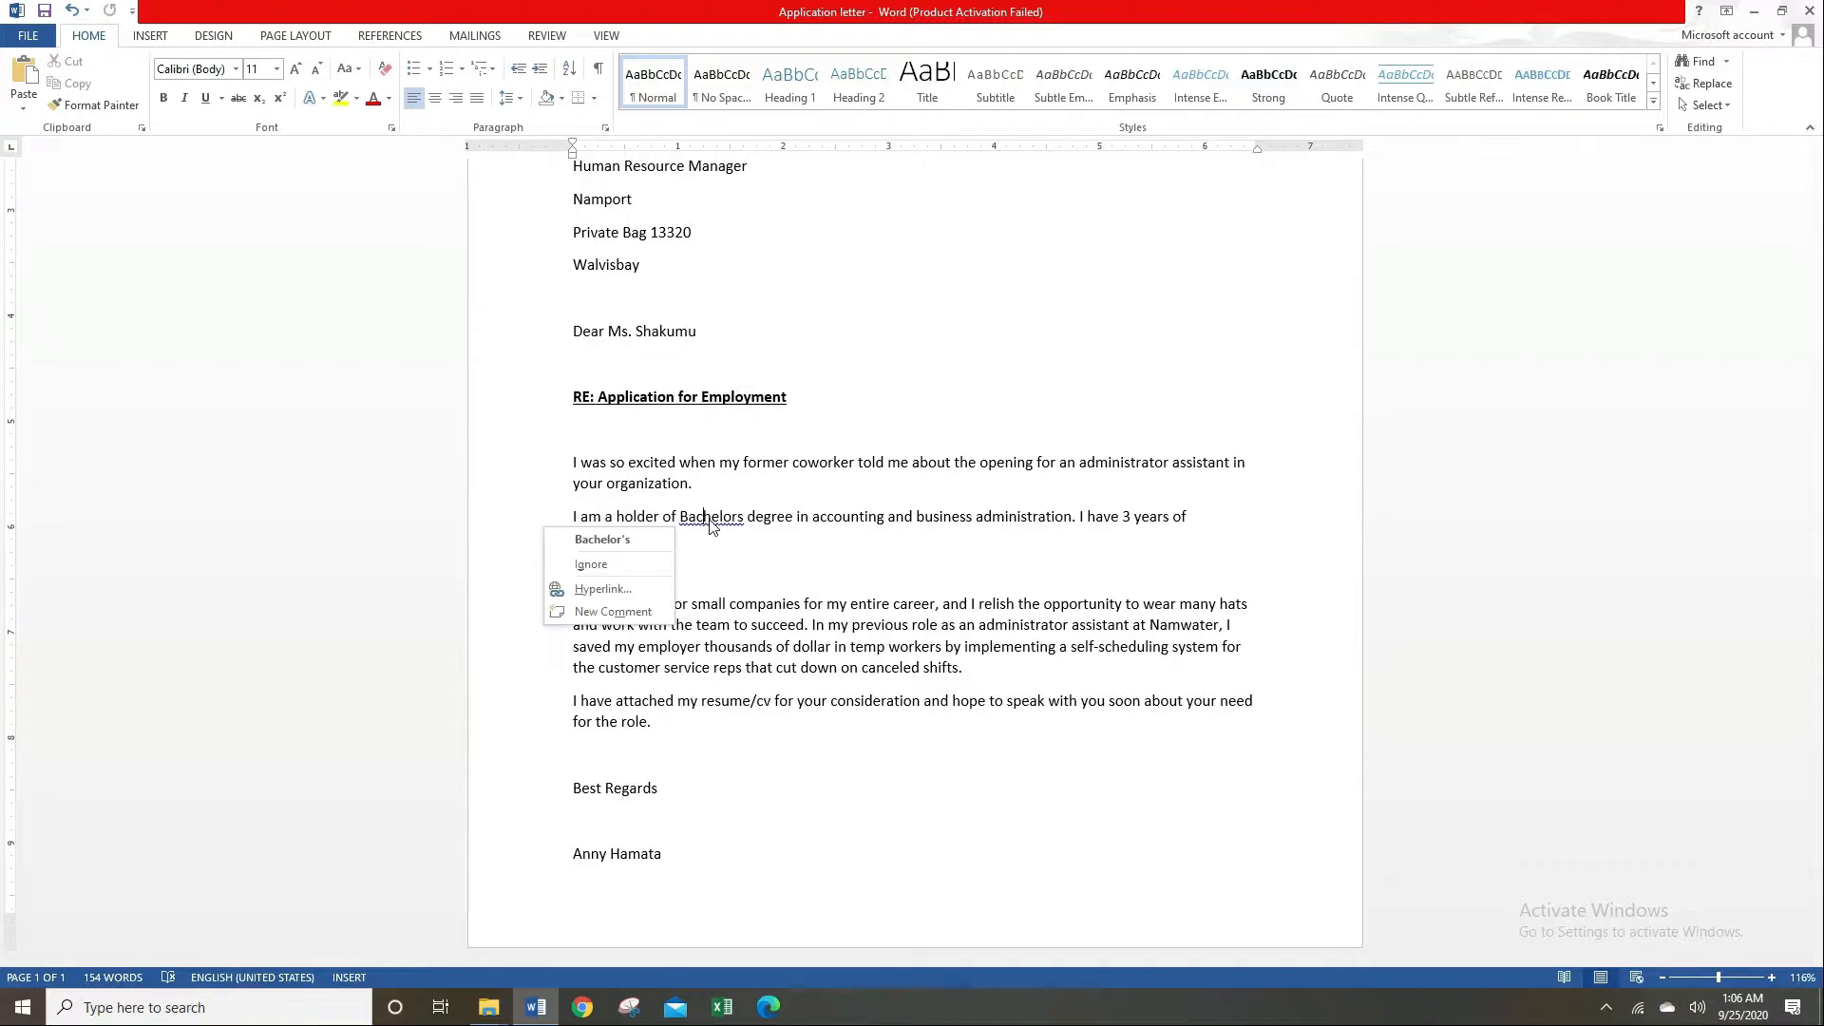
click(602, 538)
key(Delete)
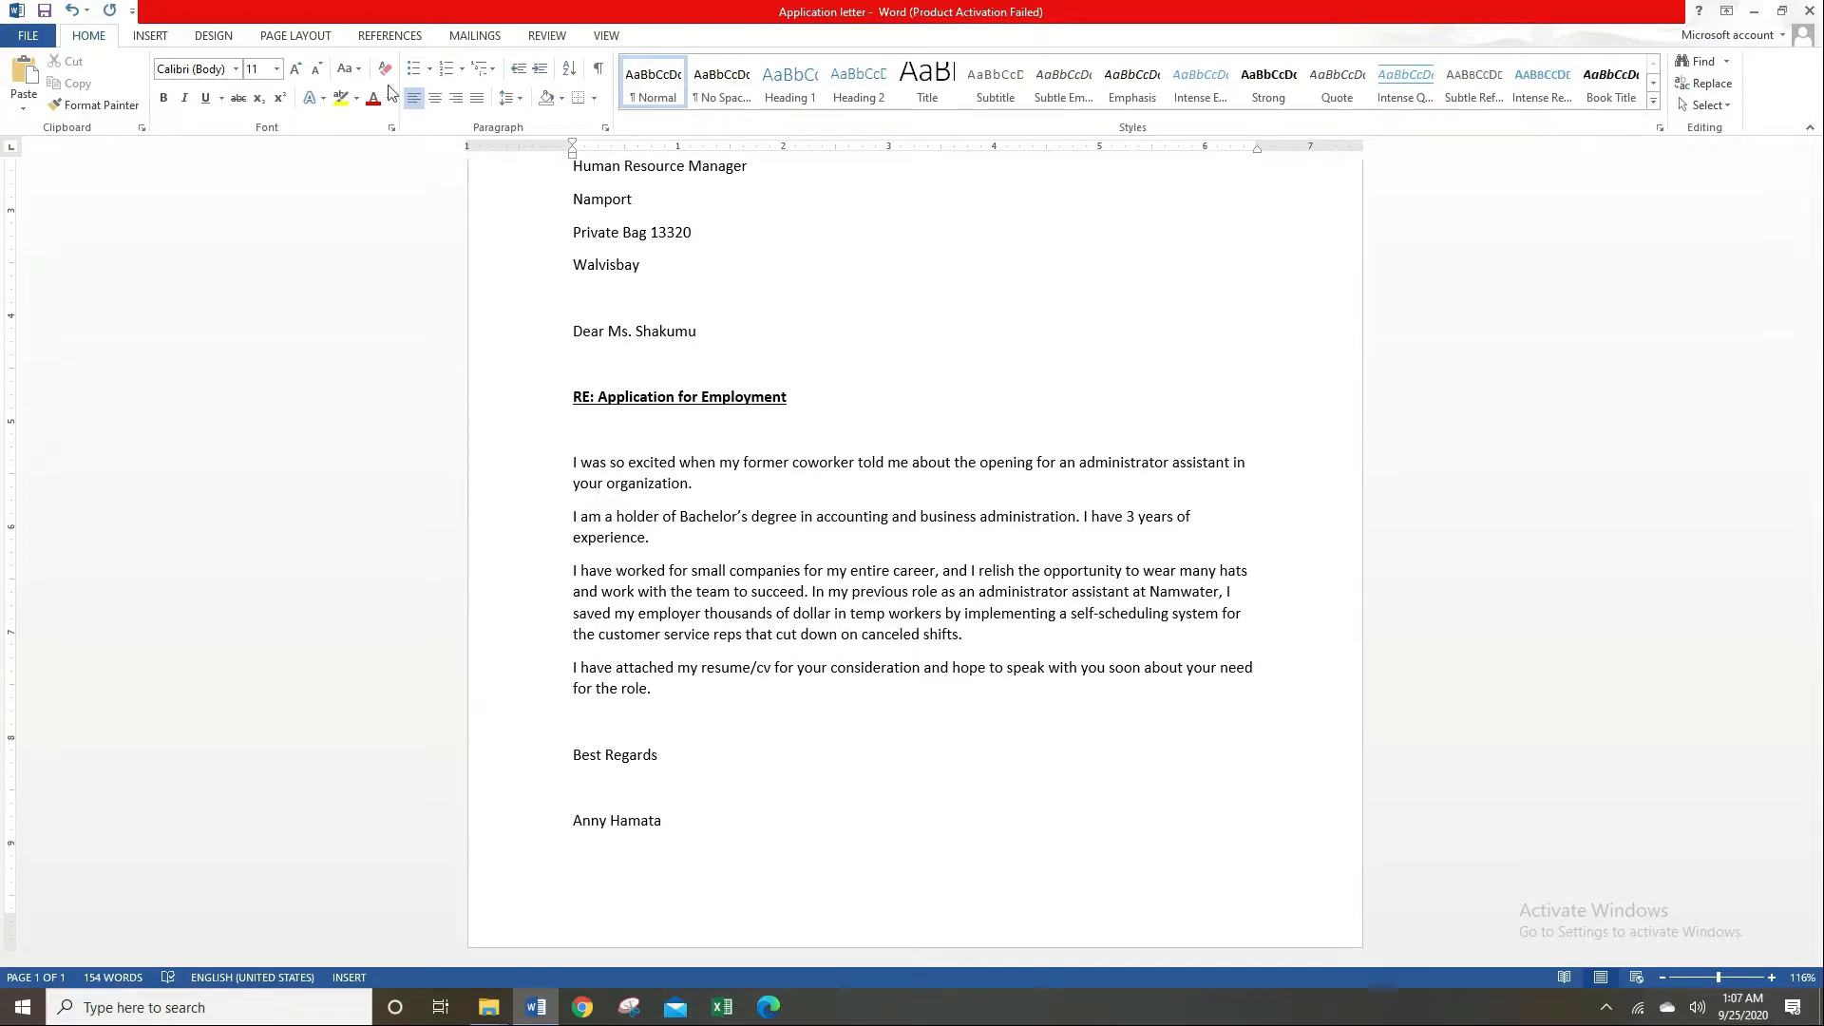
Save the letter as a new Word document named "Application letter-2" in the Documents folder.
click(43, 13)
click(29, 38)
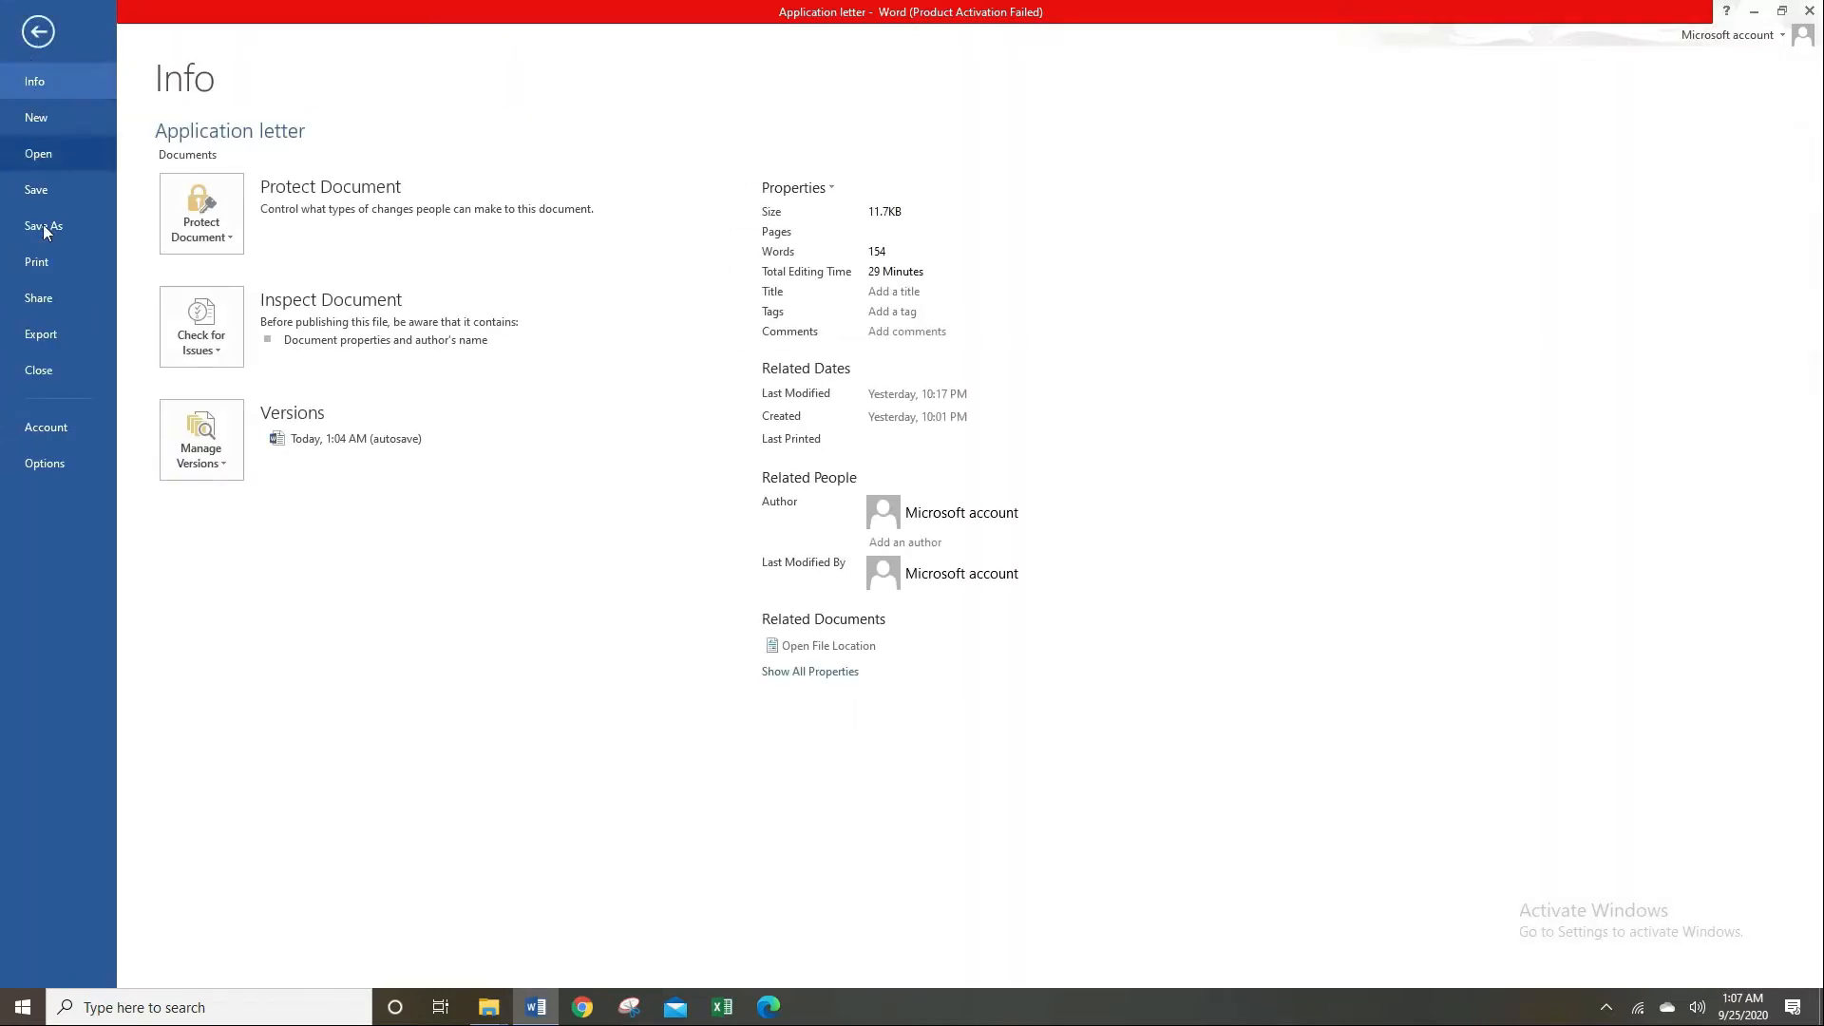
click(42, 225)
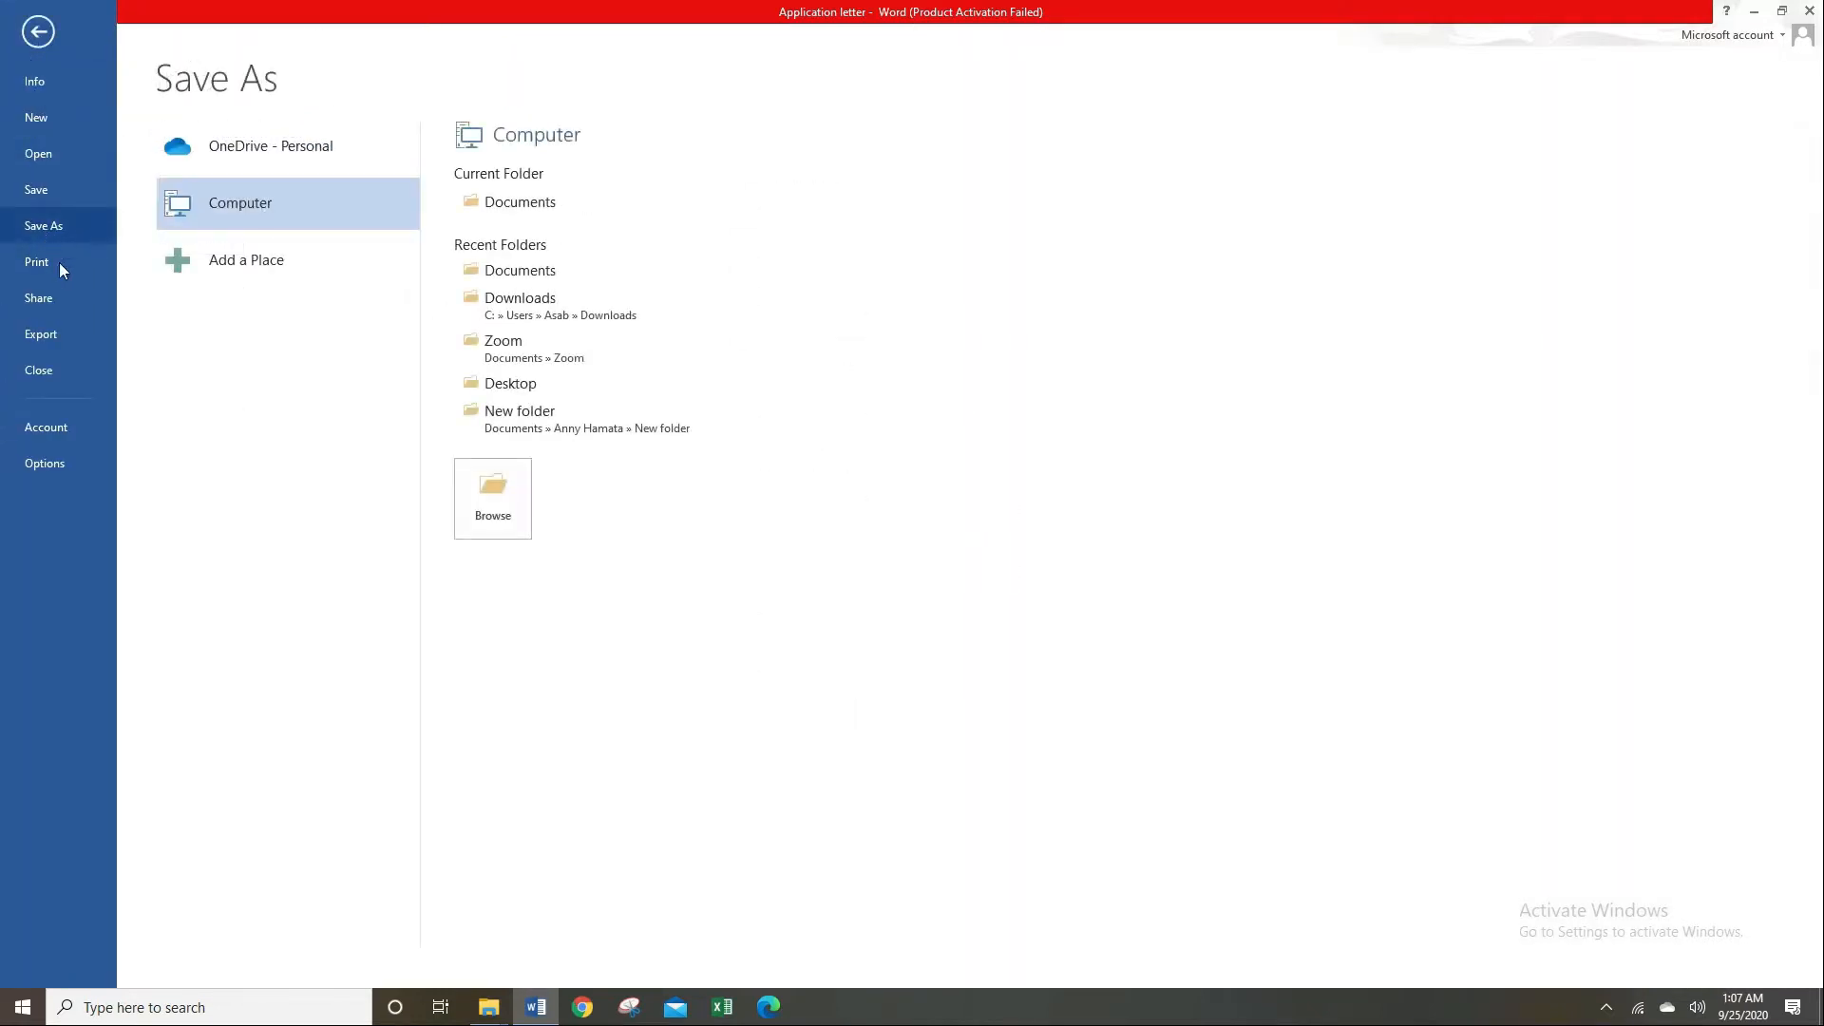
click(471, 494)
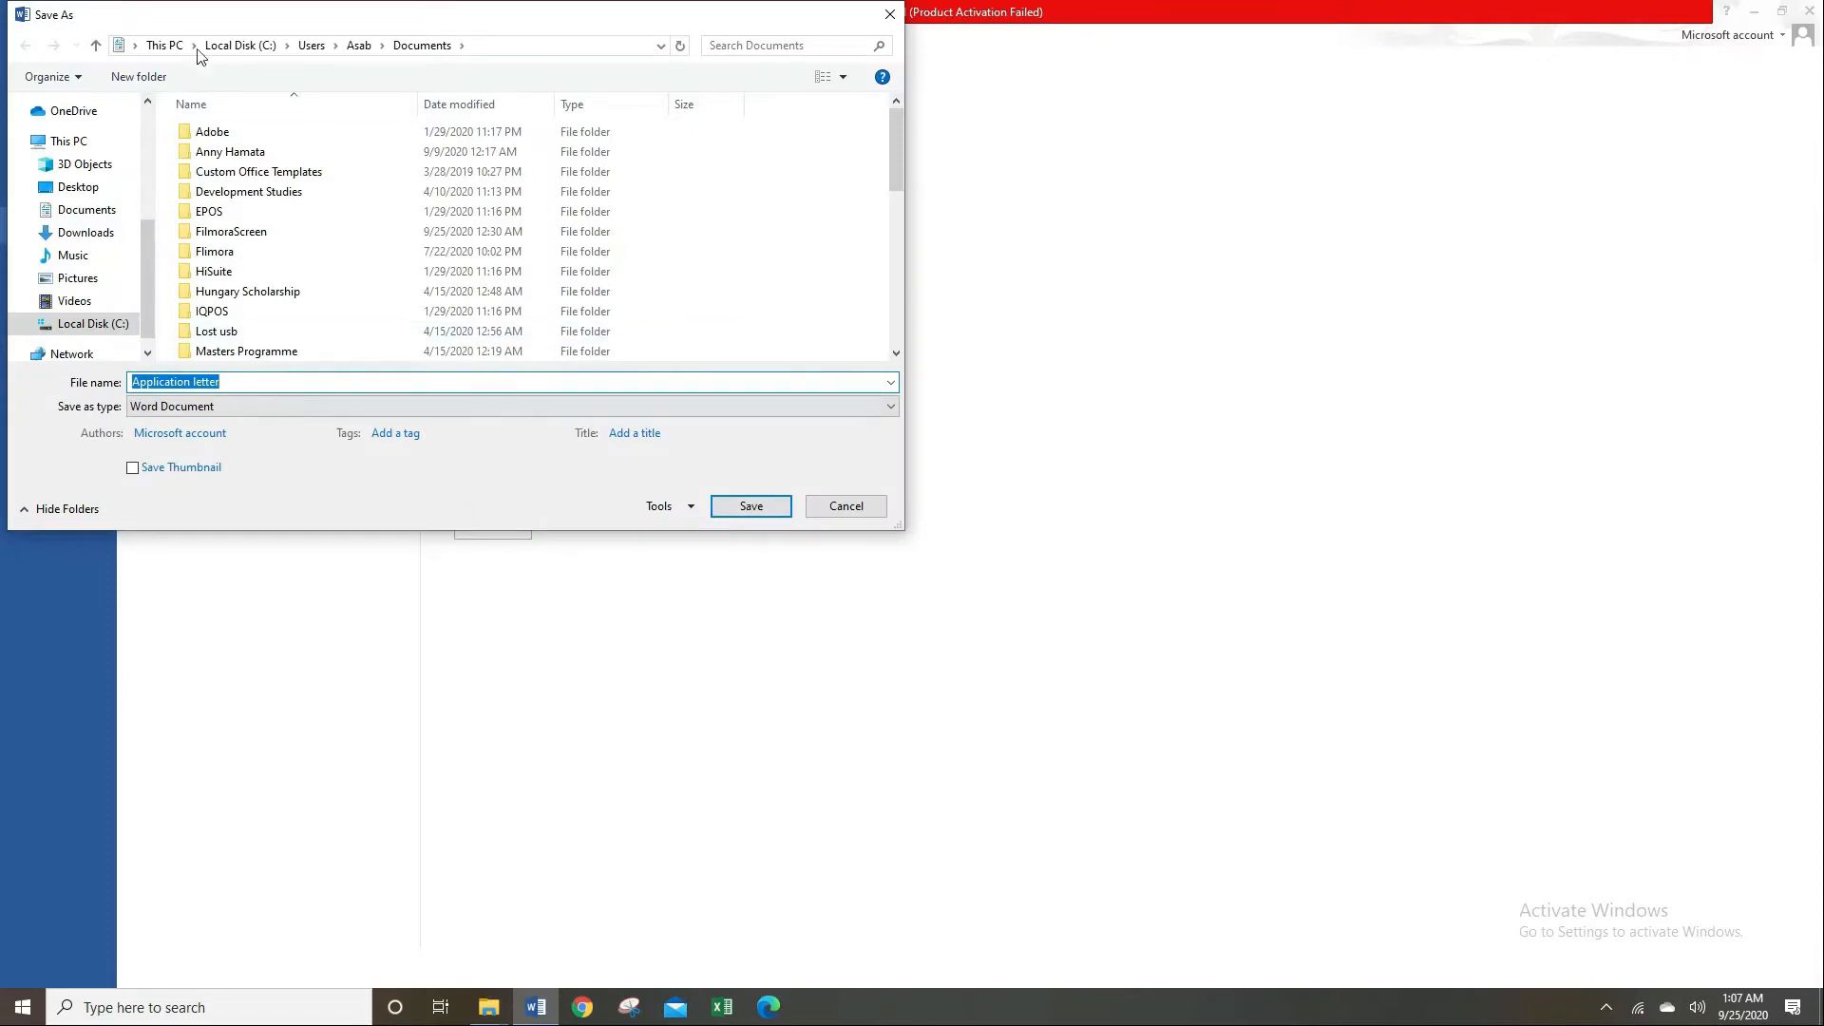
click(237, 381)
text(-2)
click(755, 508)
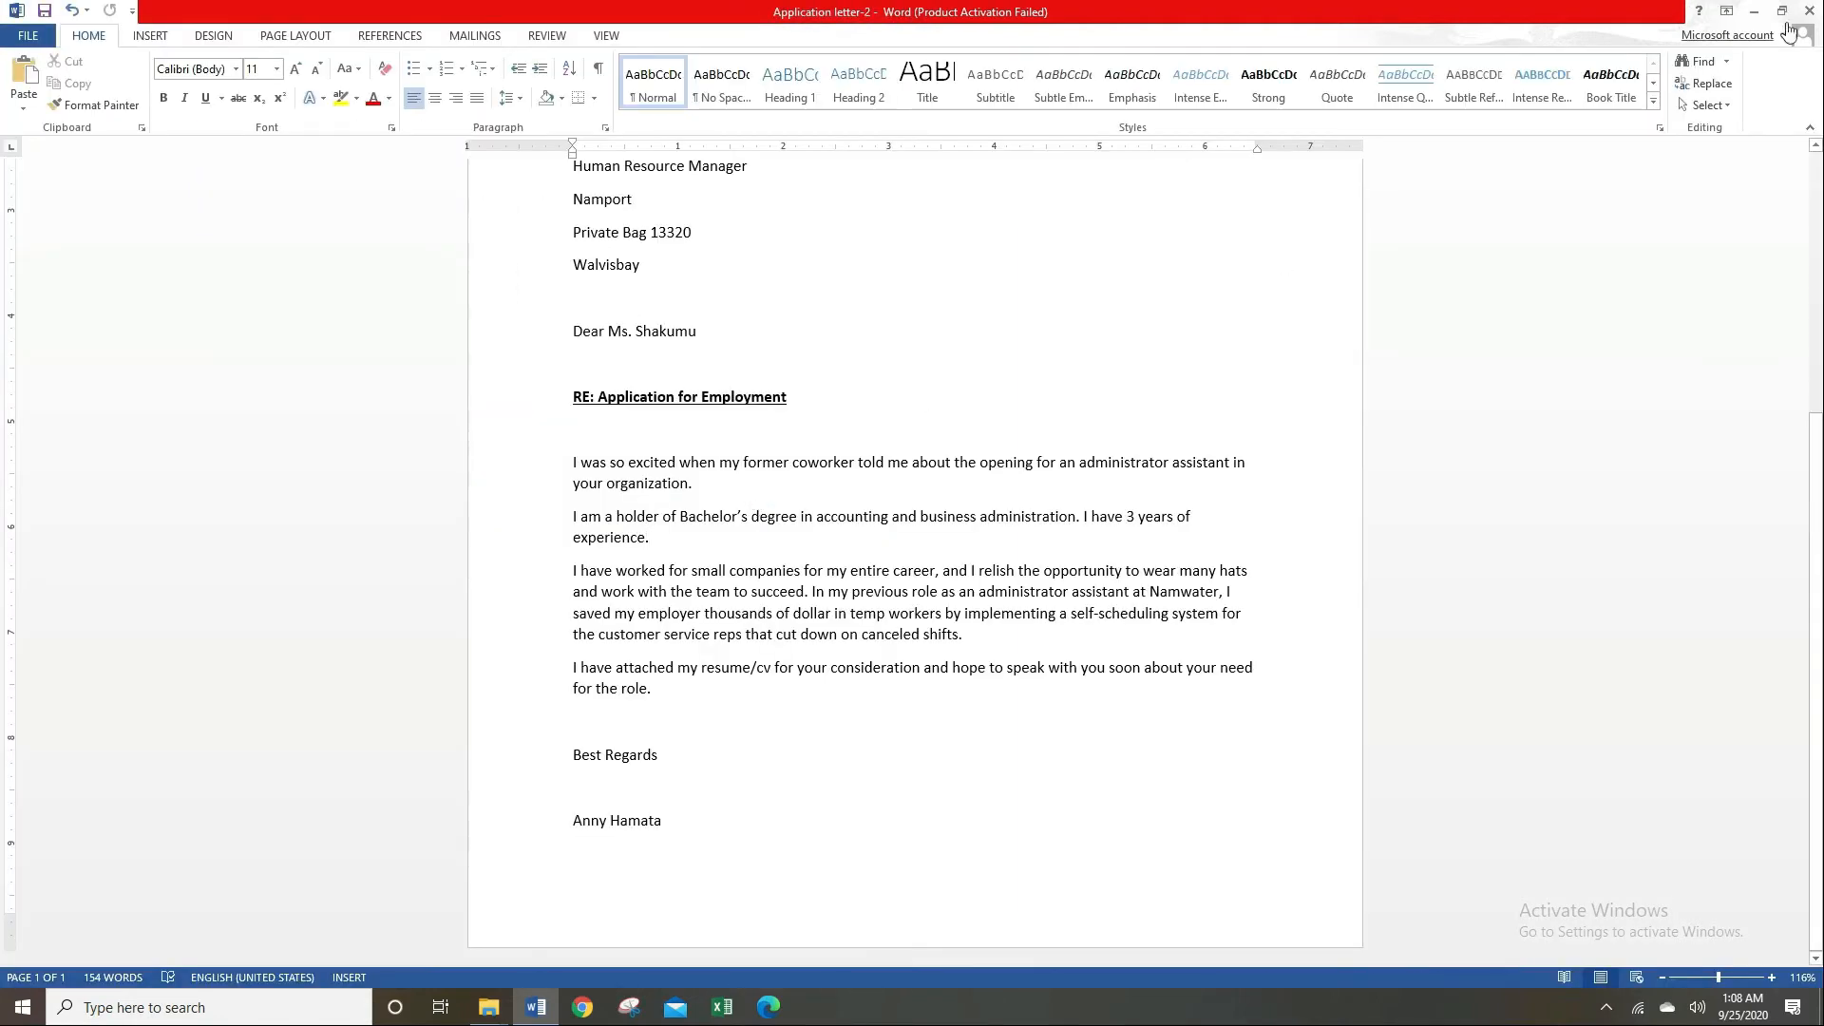
click(814, 529)
key(Return)
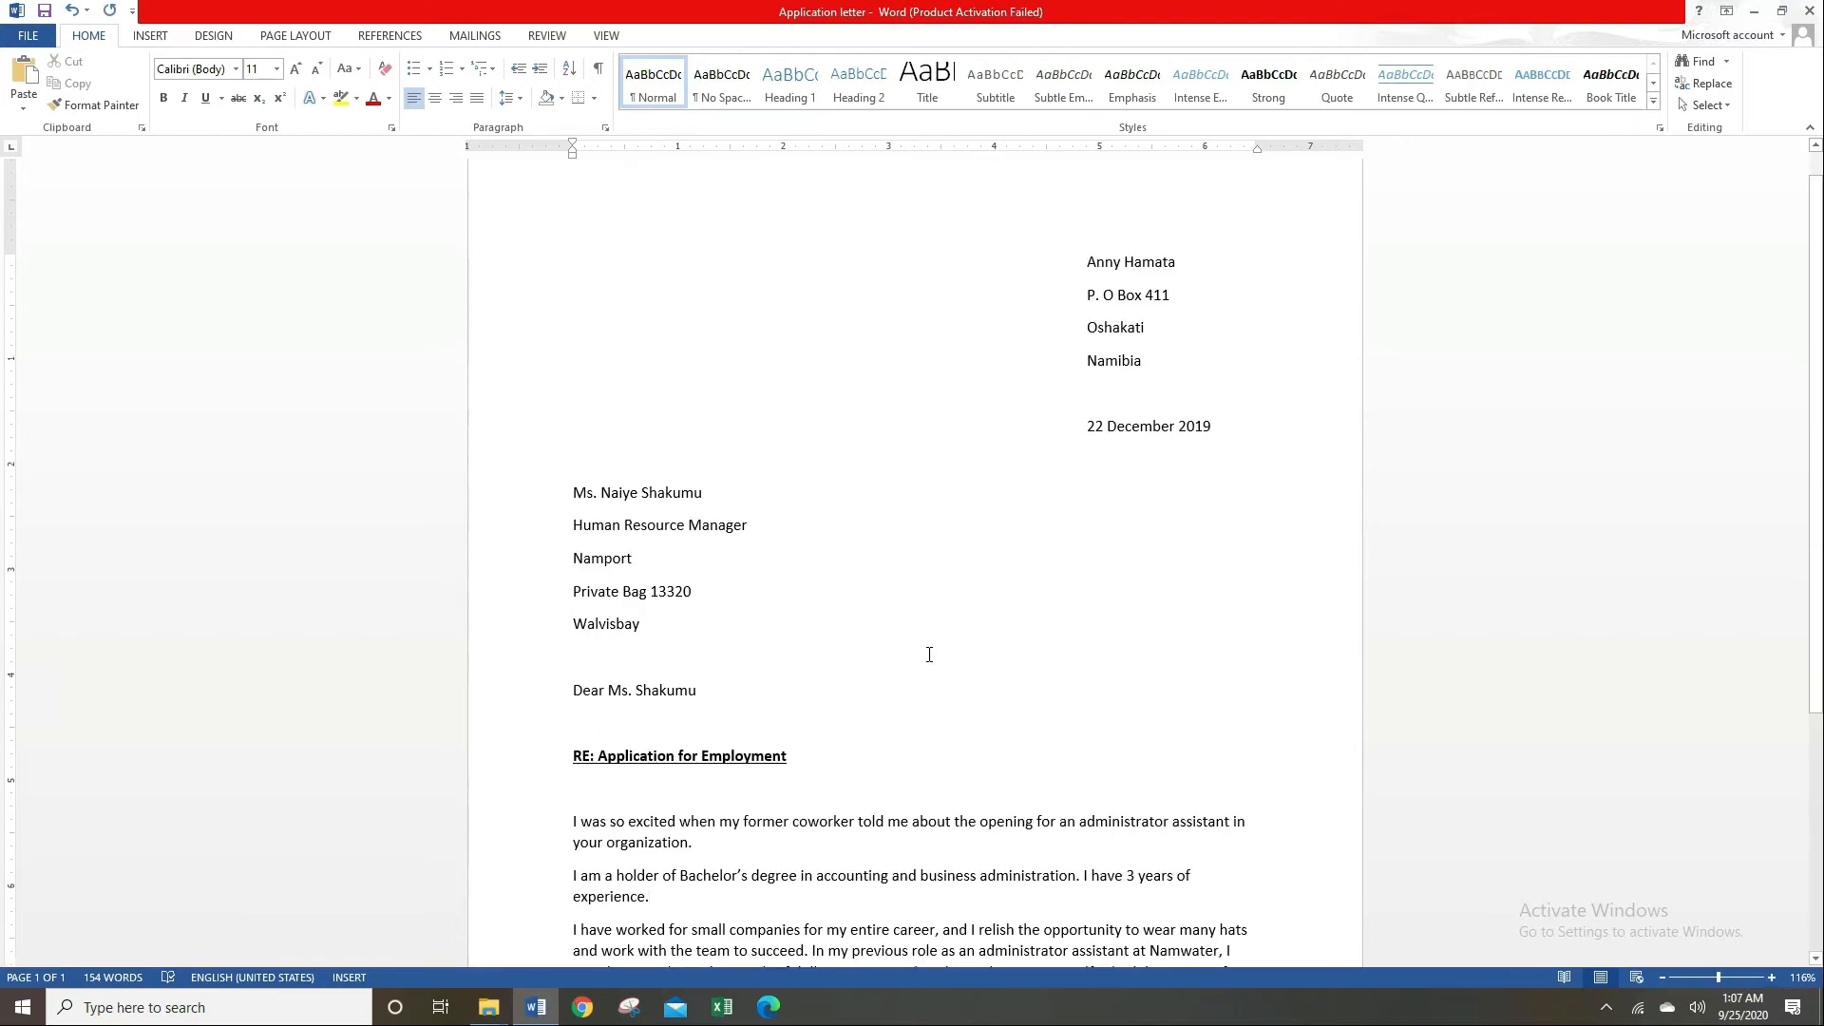
scroll(929, 654, down, 5)
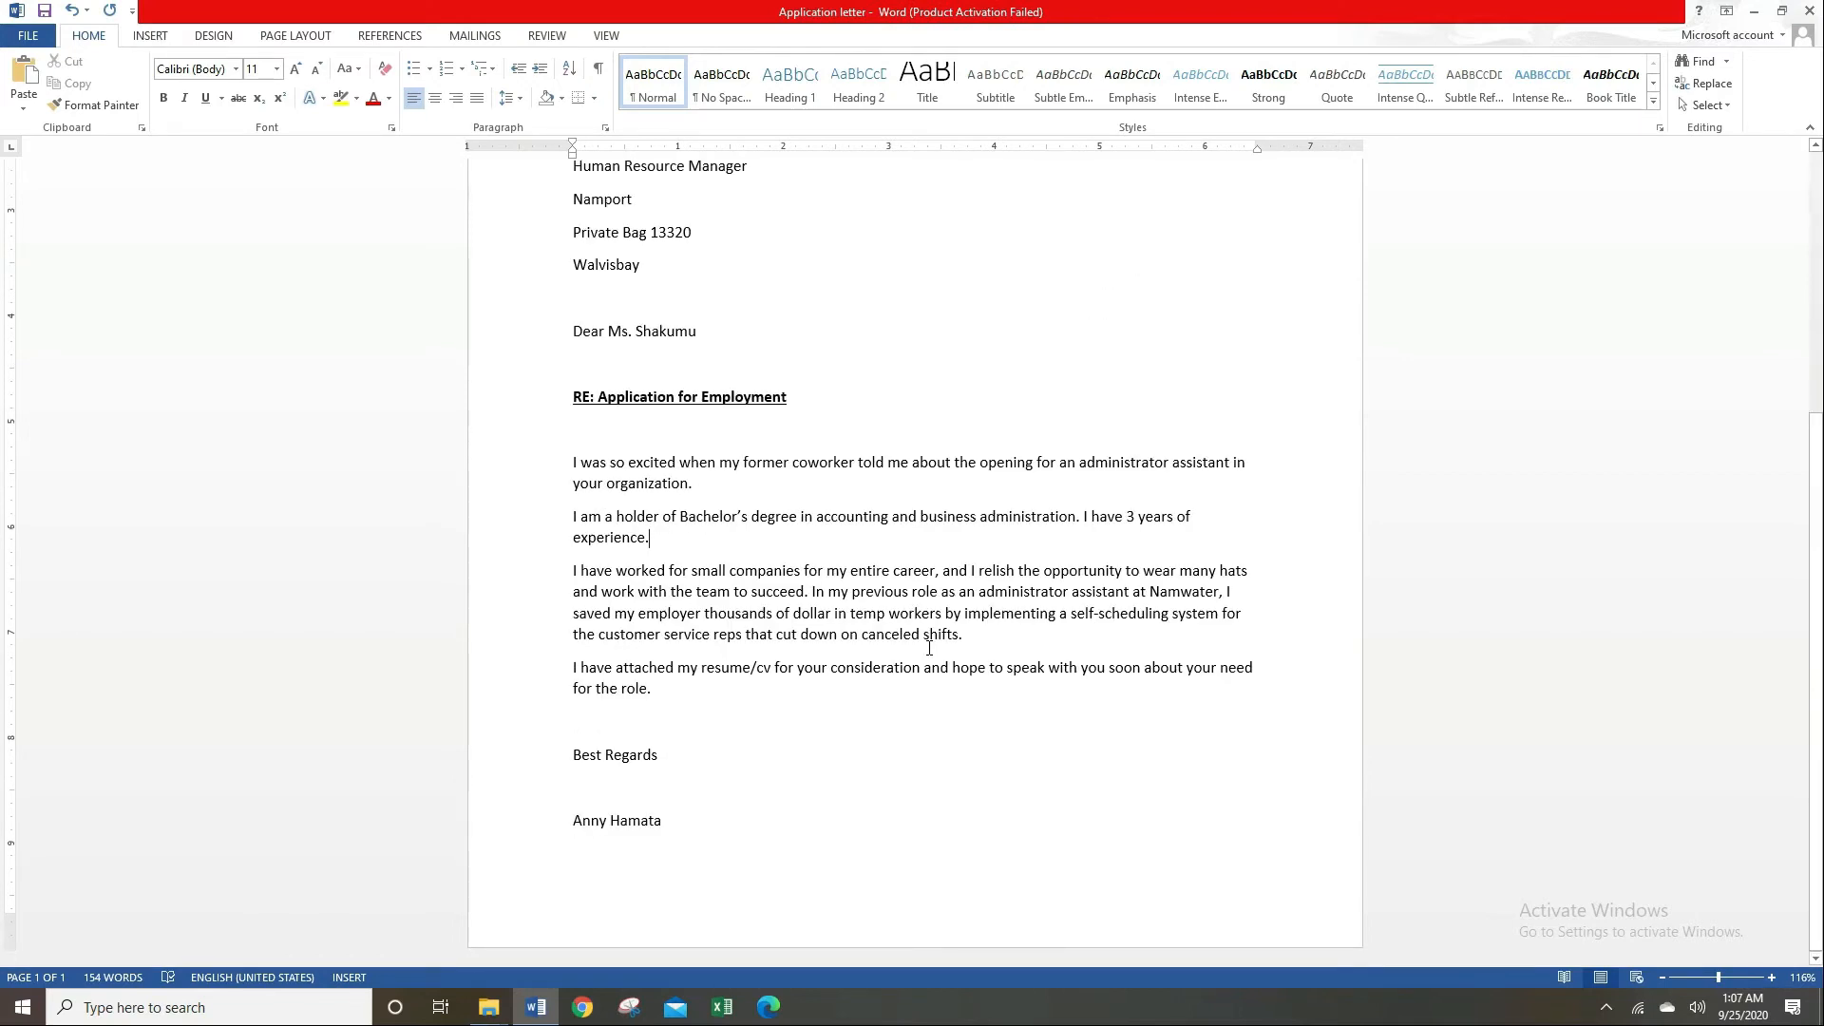